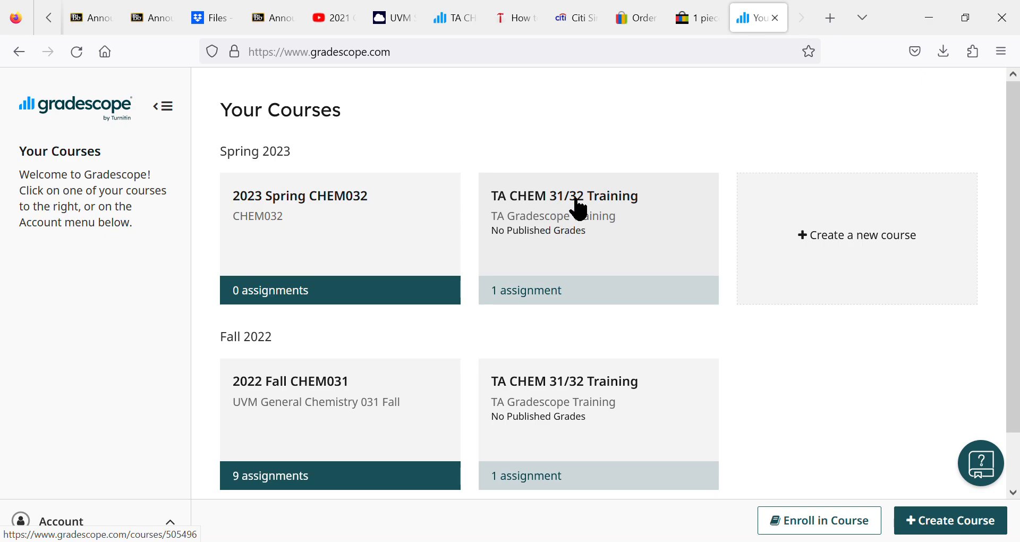
- Open the grading dashboard for the TA 31/32 Gradescope Training assignment in the Spring 2023 TA CHEM 31/32 Training course
left_click(581, 210)
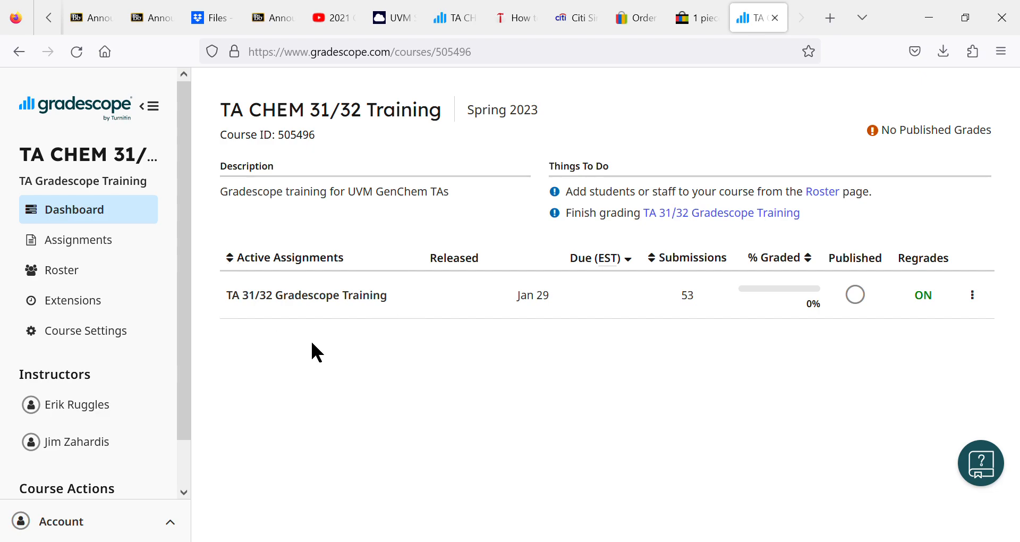
left_click(322, 298)
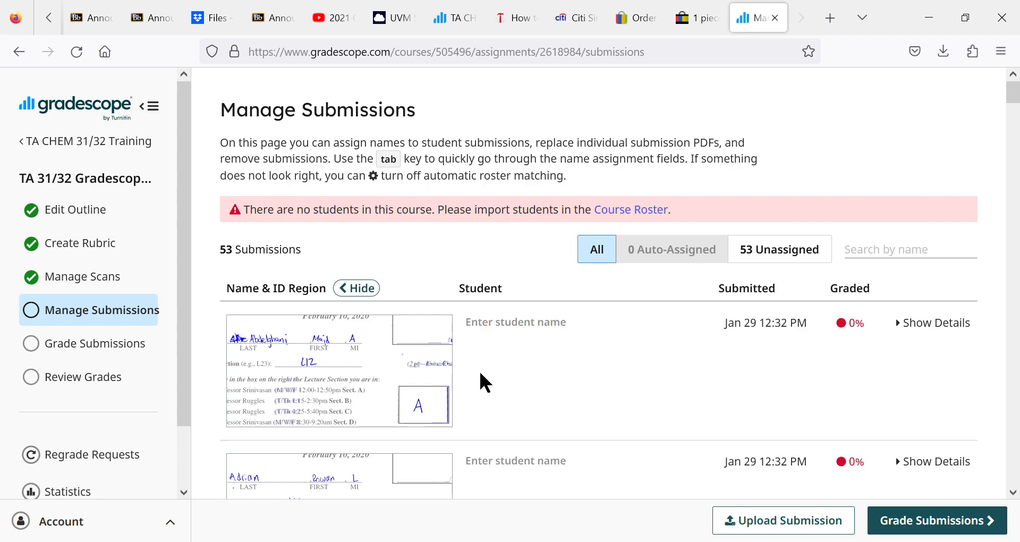
left_click(128, 357)
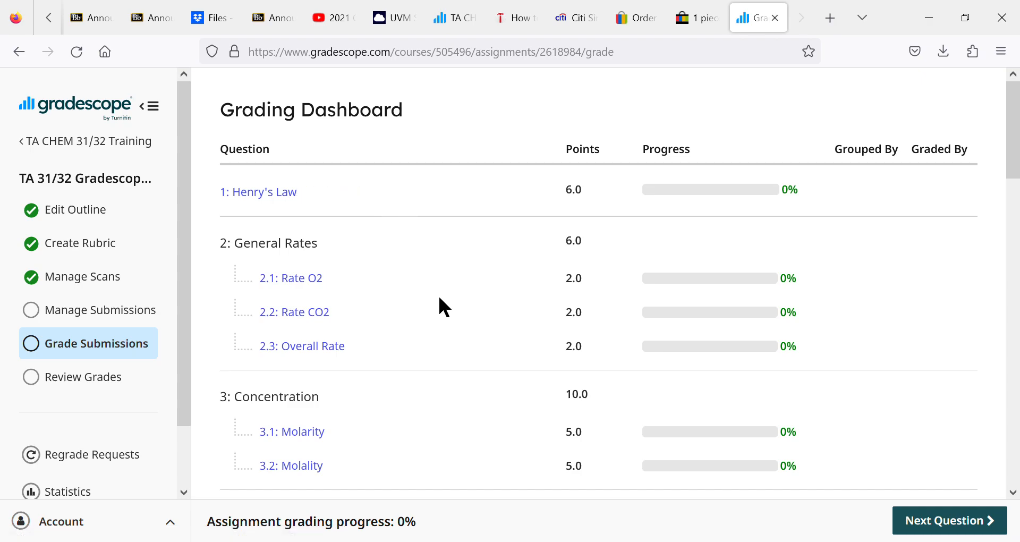
- Look through the assignment's question list on the grading dashboard, checking the questions, their points and grading progress
scroll(471, 366, "down", 5)
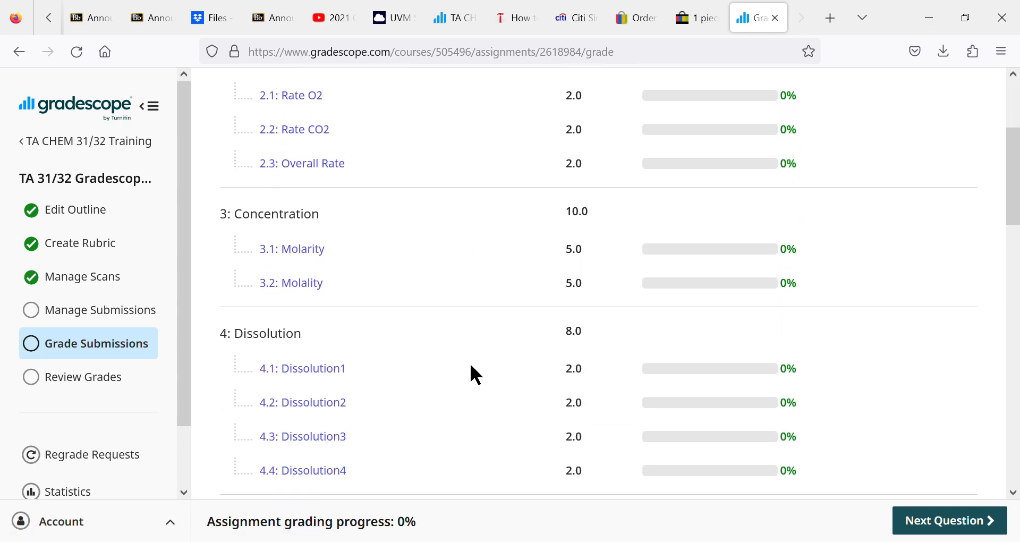
scroll(471, 366, "down", 3)
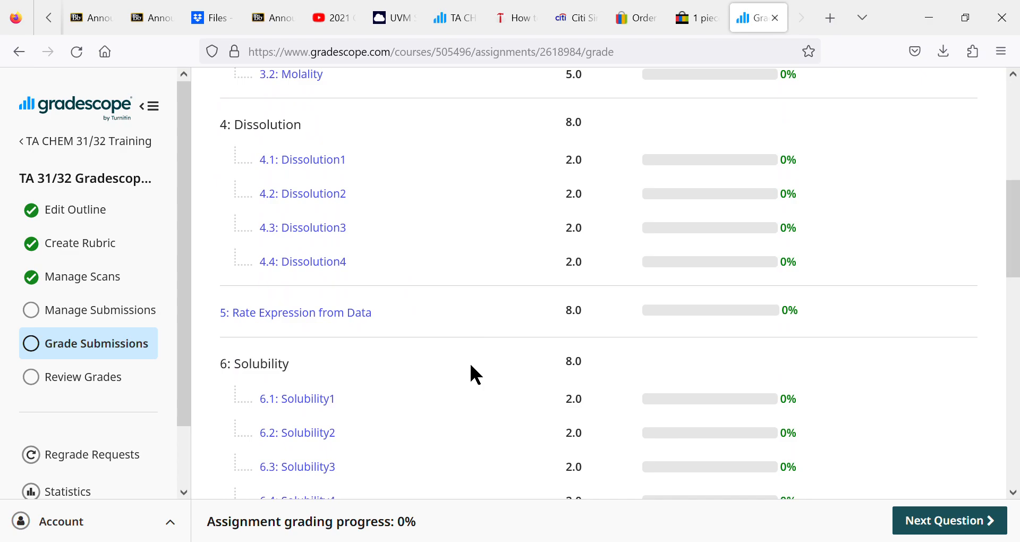
scroll(471, 365, "down", 3)
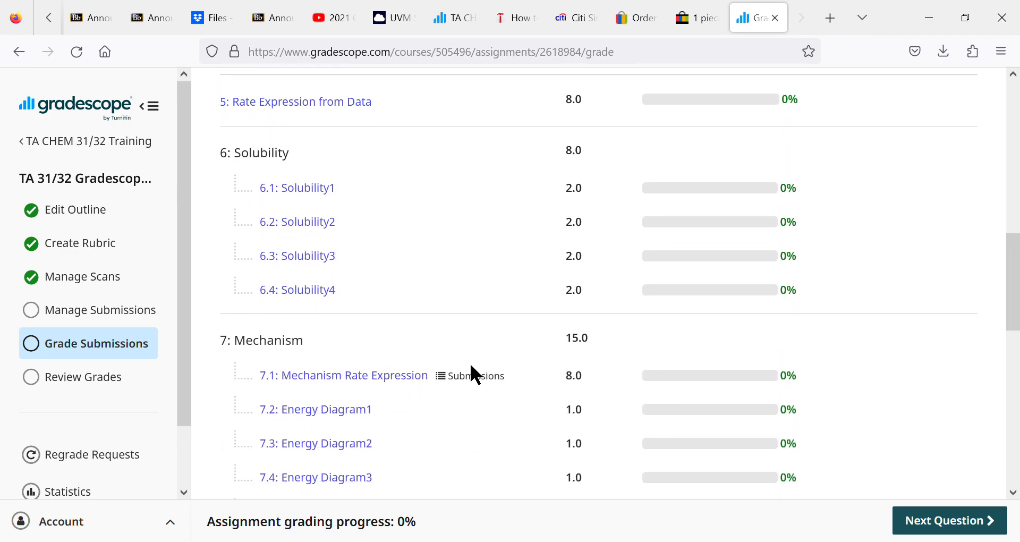
scroll(470, 365, "down", 3)
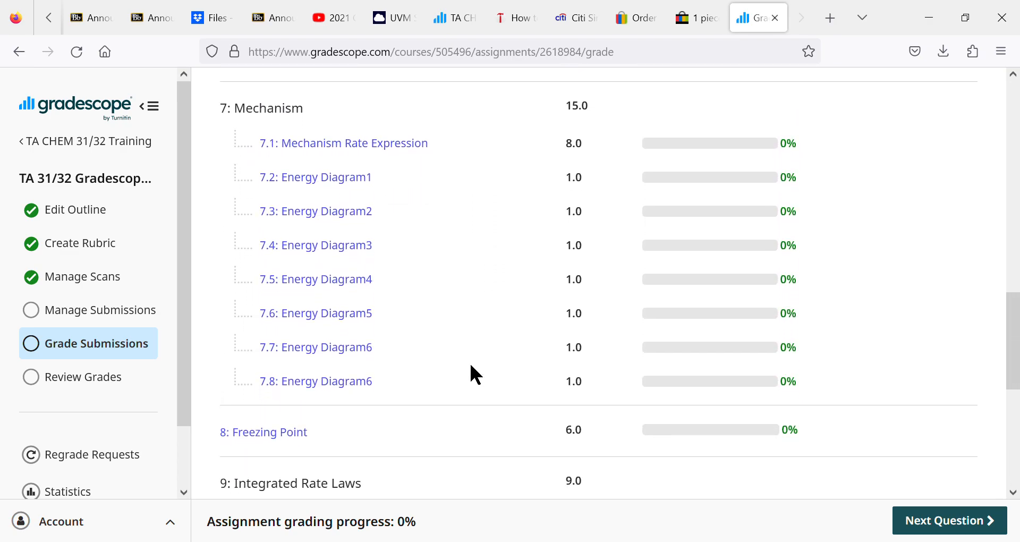
scroll(471, 366, "down", 3)
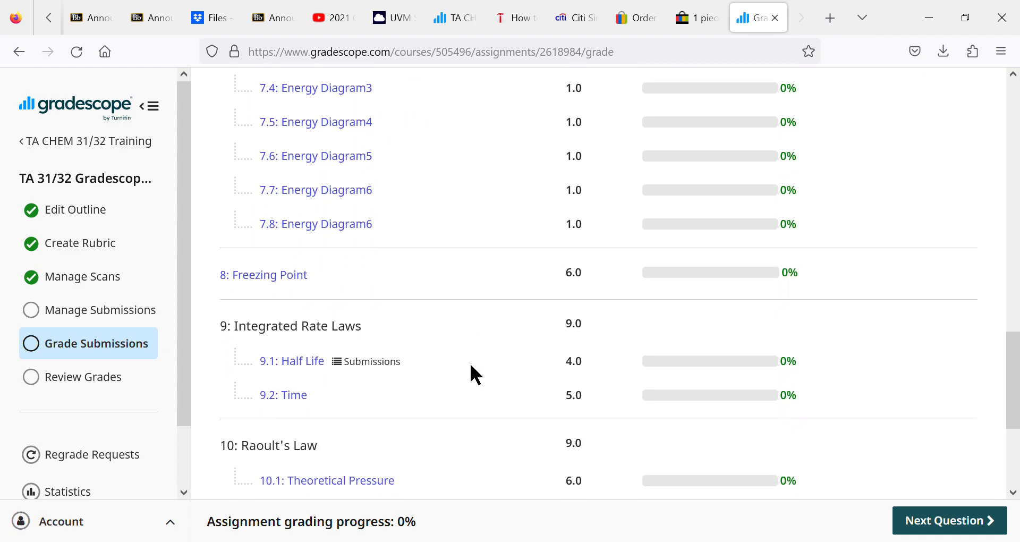
scroll(471, 366, "down", 1)
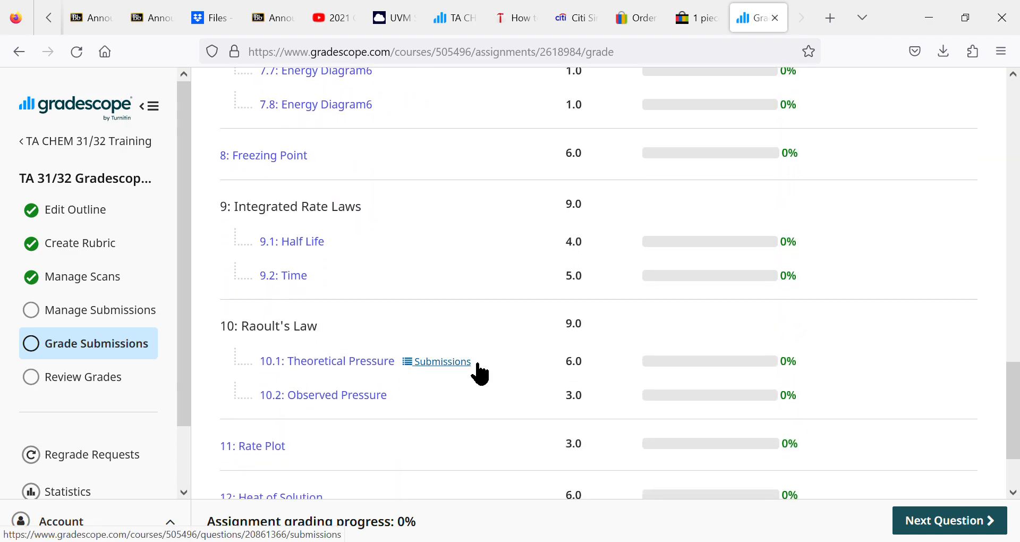
scroll(479, 367, "up", 5)
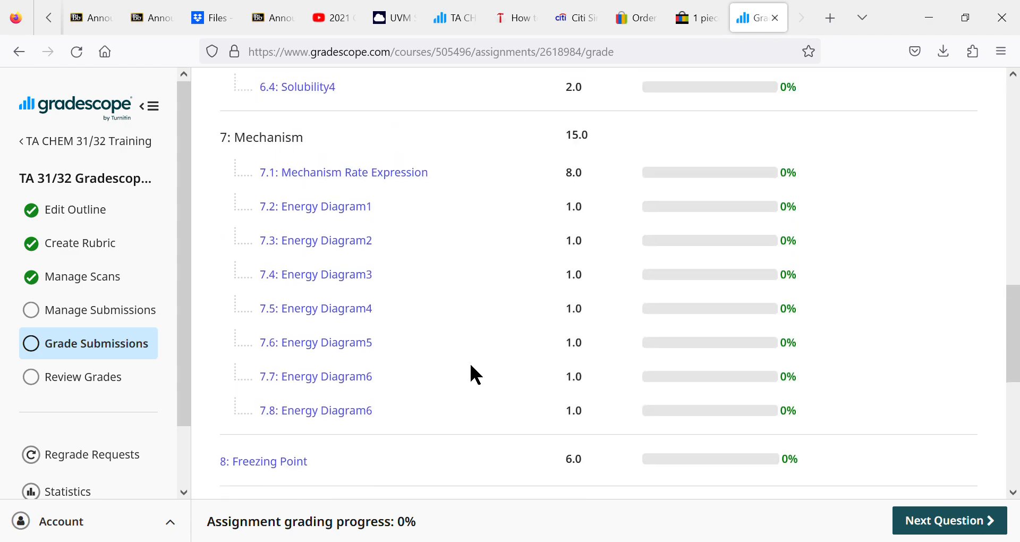
scroll(470, 366, "up", 4)
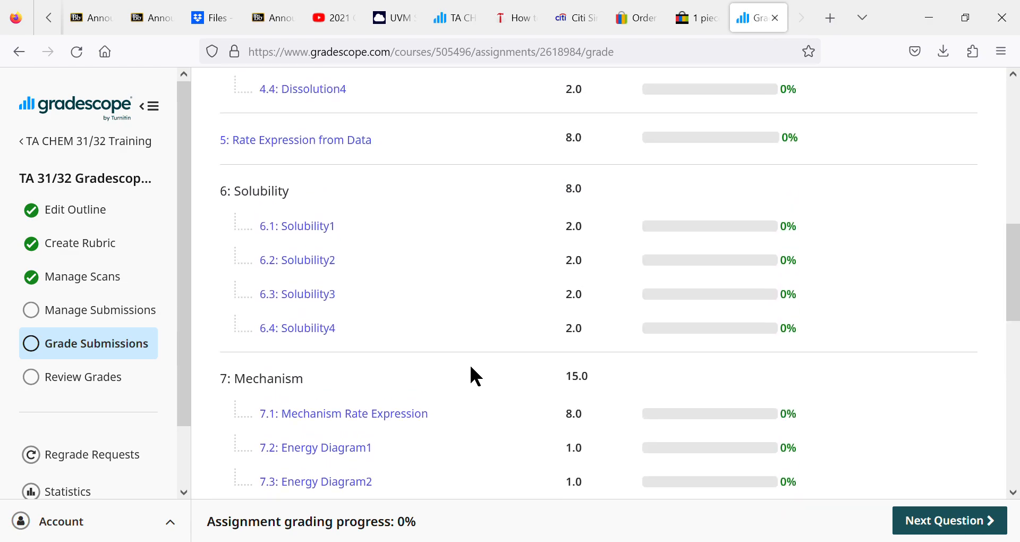
scroll(471, 367, "up", 3)
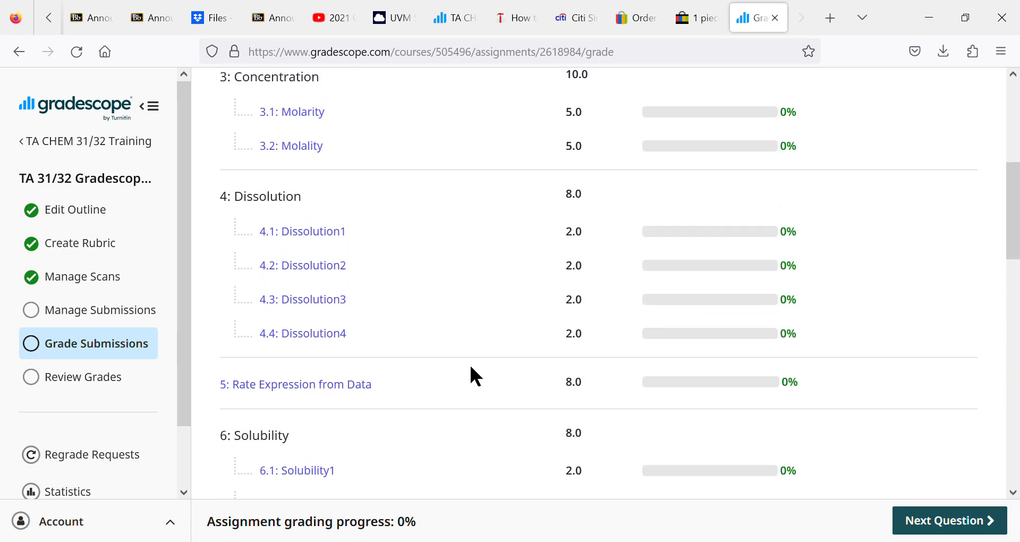
scroll(471, 366, "up", 3)
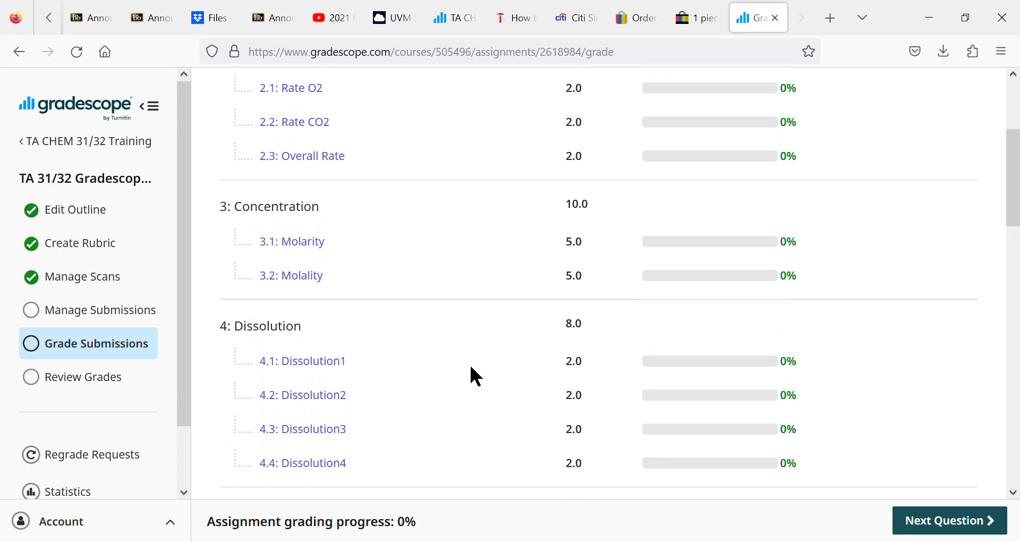
scroll(470, 366, "up", 1)
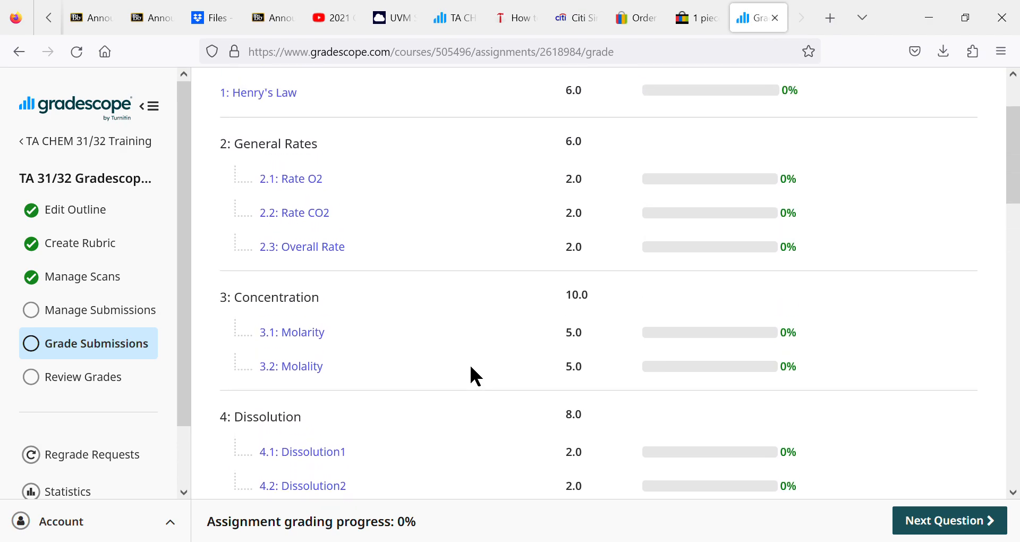
scroll(470, 366, "up", 1)
scroll(471, 367, "up", 1)
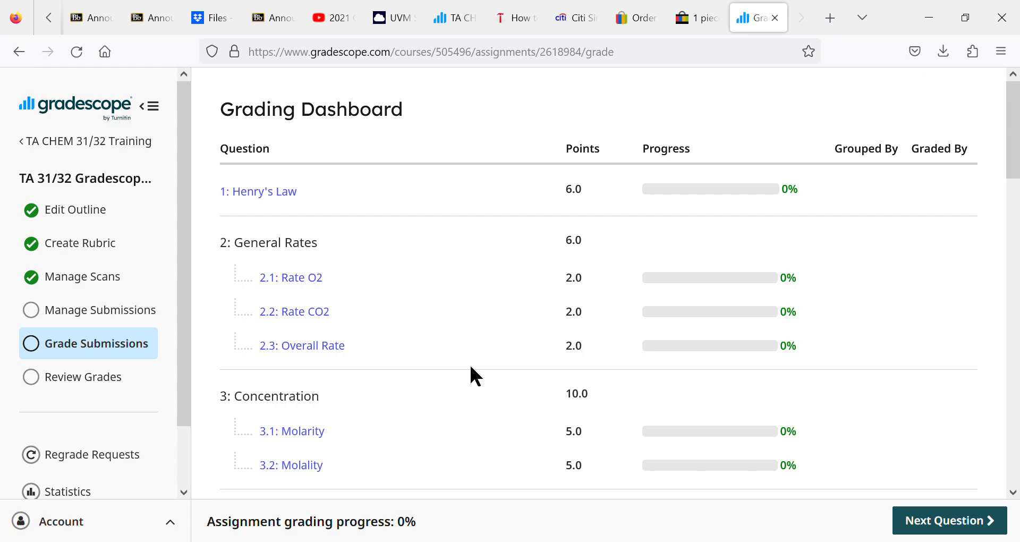
- Open question 2.1: Rate O2 and examine all of its suggested answer groups, including the blank one
left_click(315, 280)
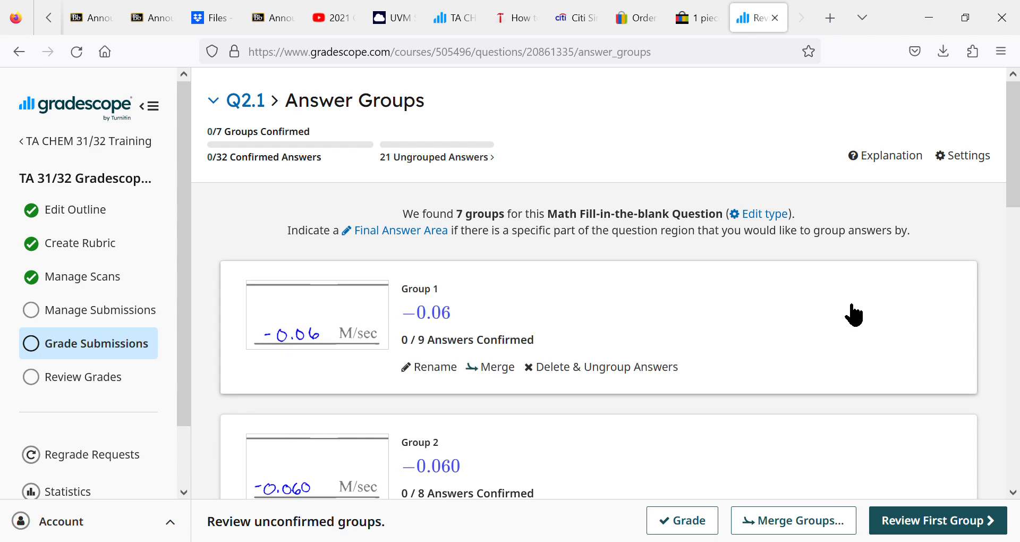
scroll(854, 315, "down", 3)
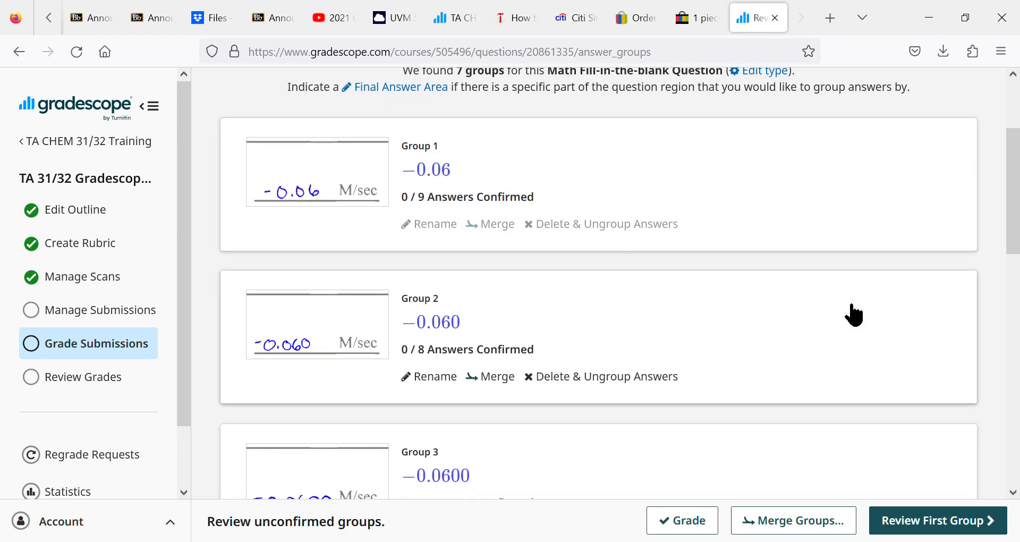
scroll(854, 315, "down", 1)
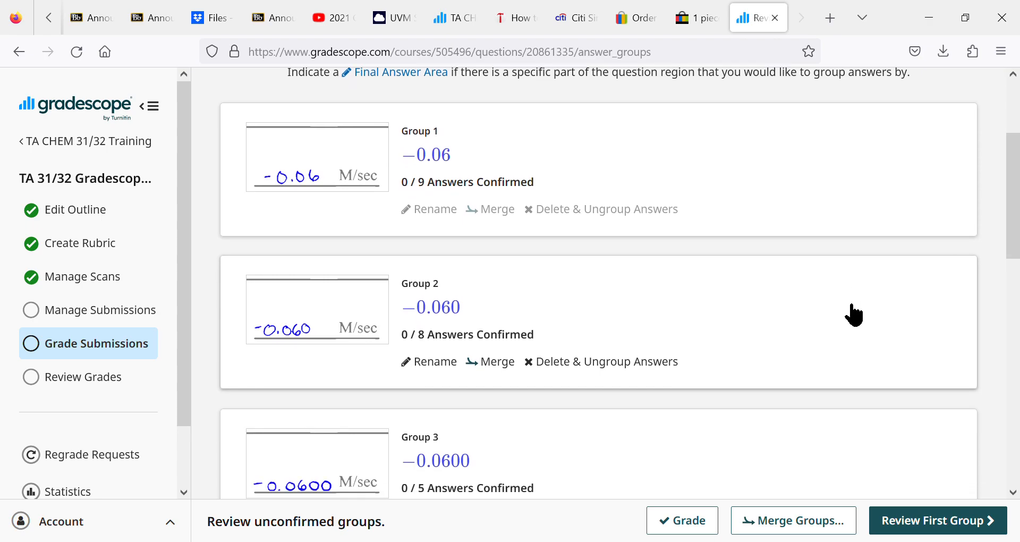
scroll(854, 315, "down", 1)
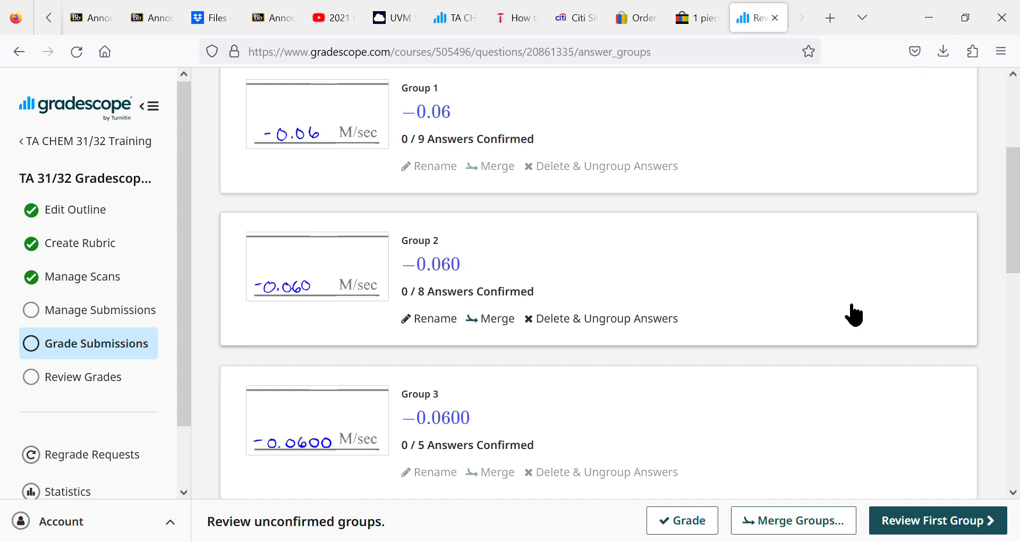
scroll(854, 314, "down", 2)
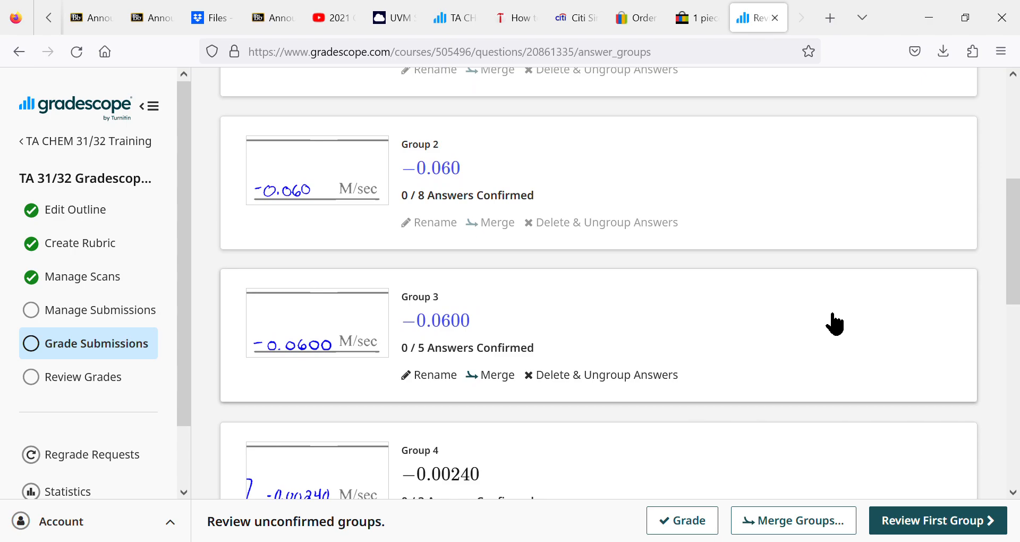
scroll(835, 323, "down", 2)
scroll(835, 323, "down", 1)
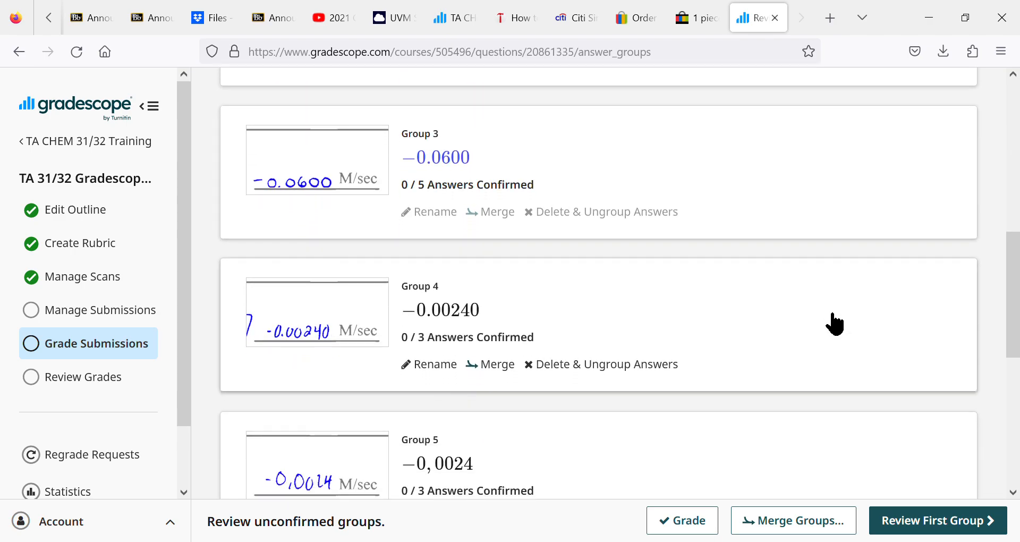
scroll(834, 323, "down", 3)
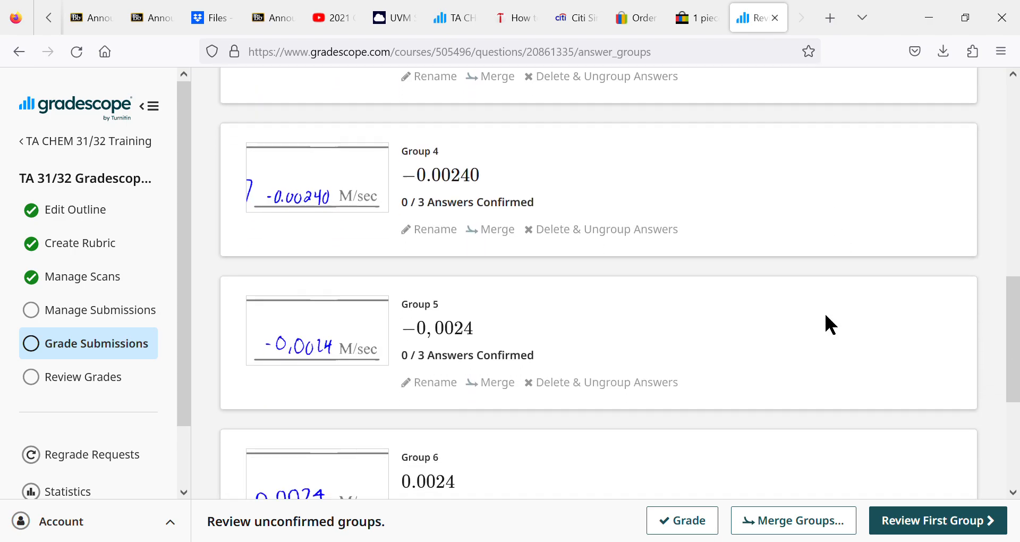
scroll(832, 323, "down", 2)
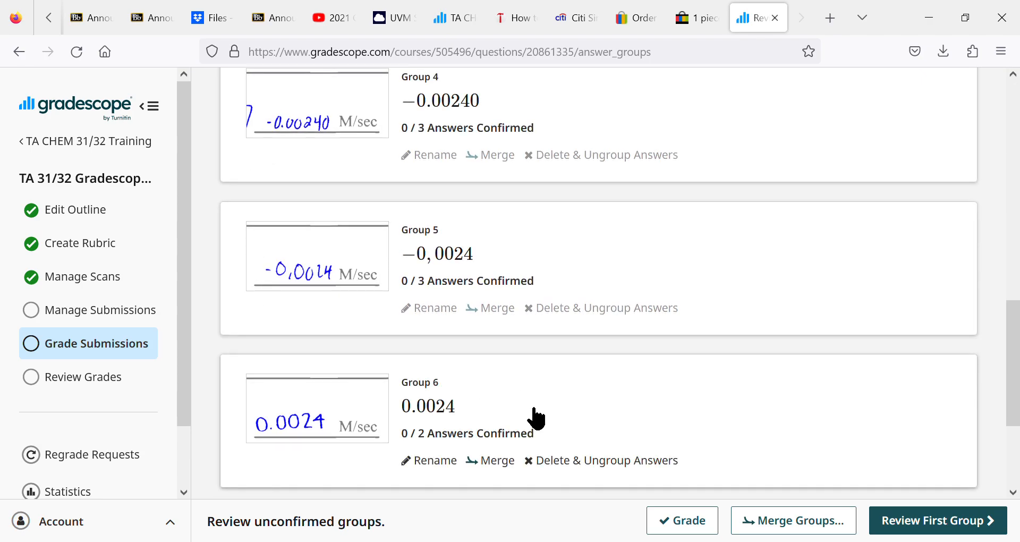
scroll(536, 418, "down", 2)
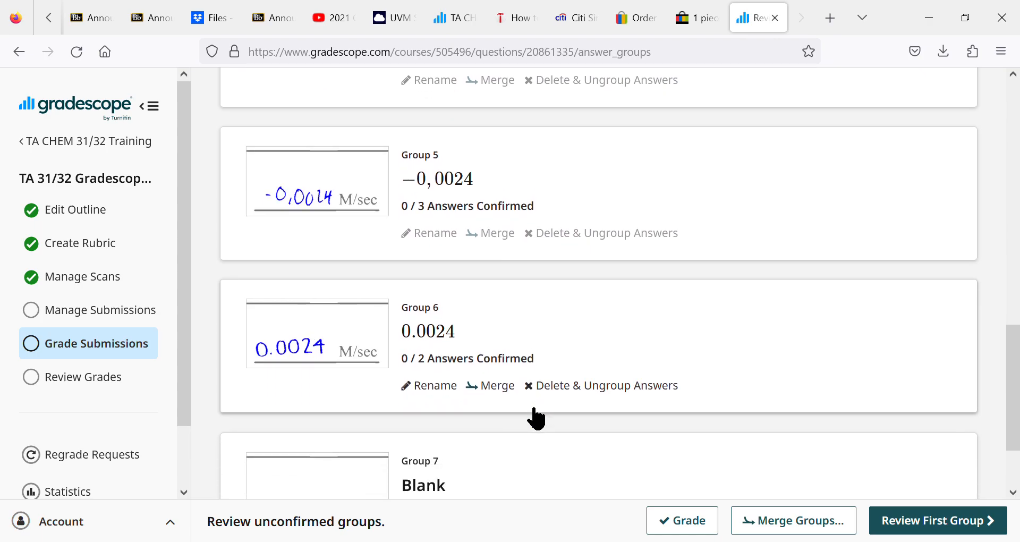
scroll(535, 418, "down", 3)
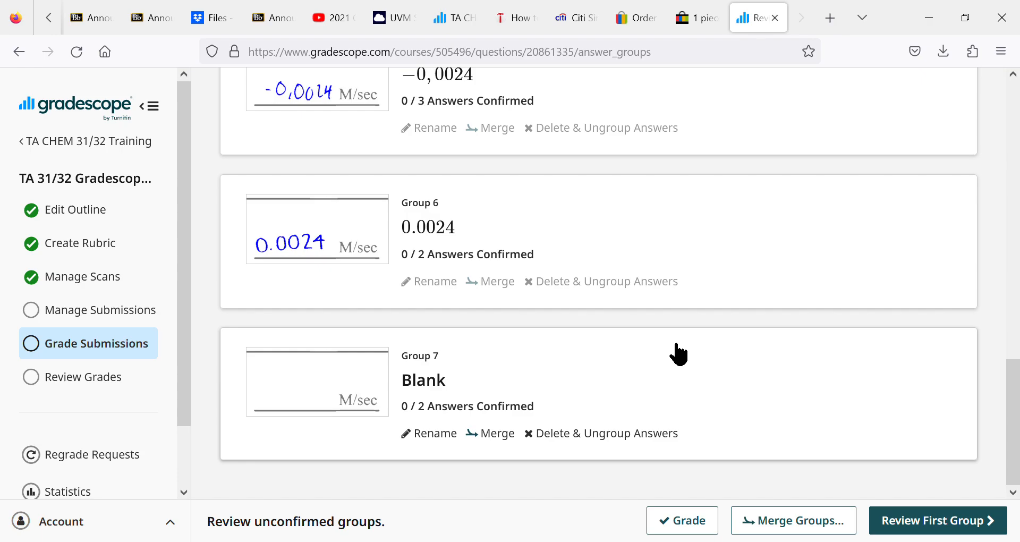
scroll(678, 354, "up", 3)
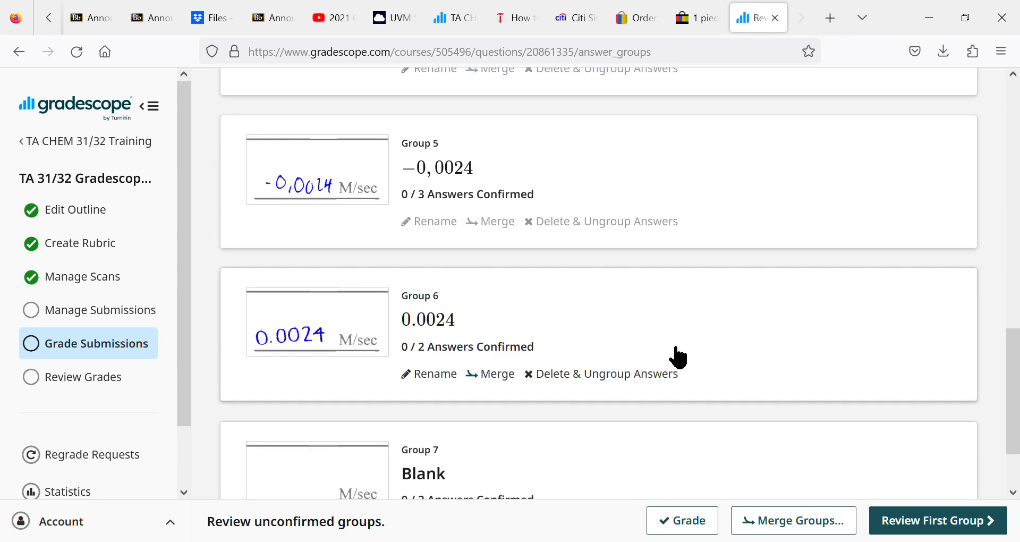
scroll(672, 354, "up", 2)
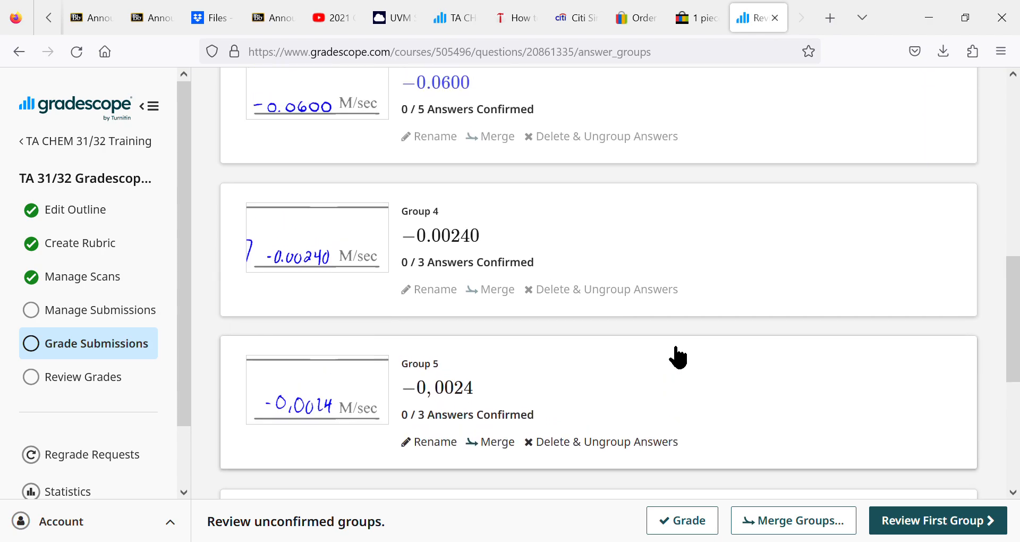
scroll(679, 356, "up", 4)
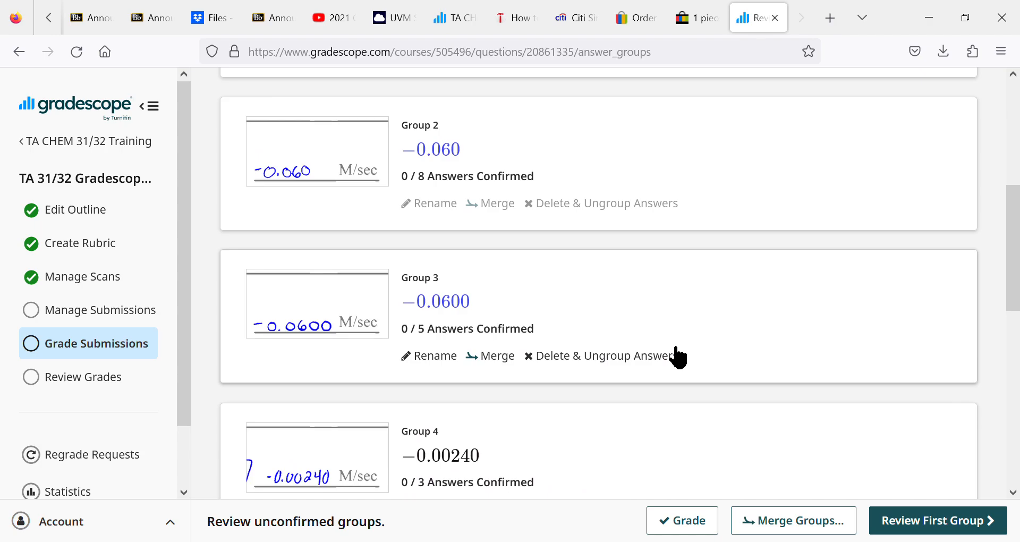
scroll(679, 356, "up", 3)
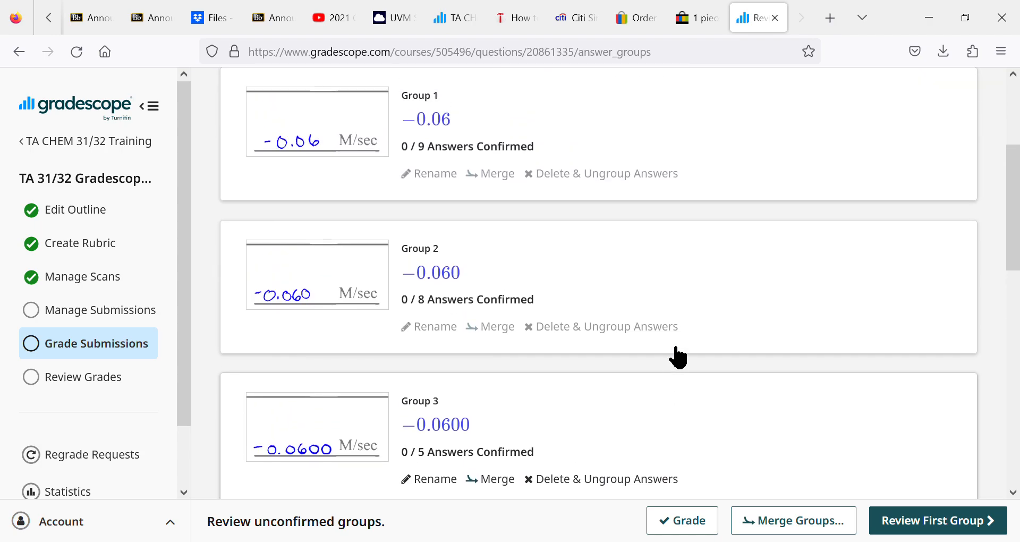
scroll(679, 356, "up", 2)
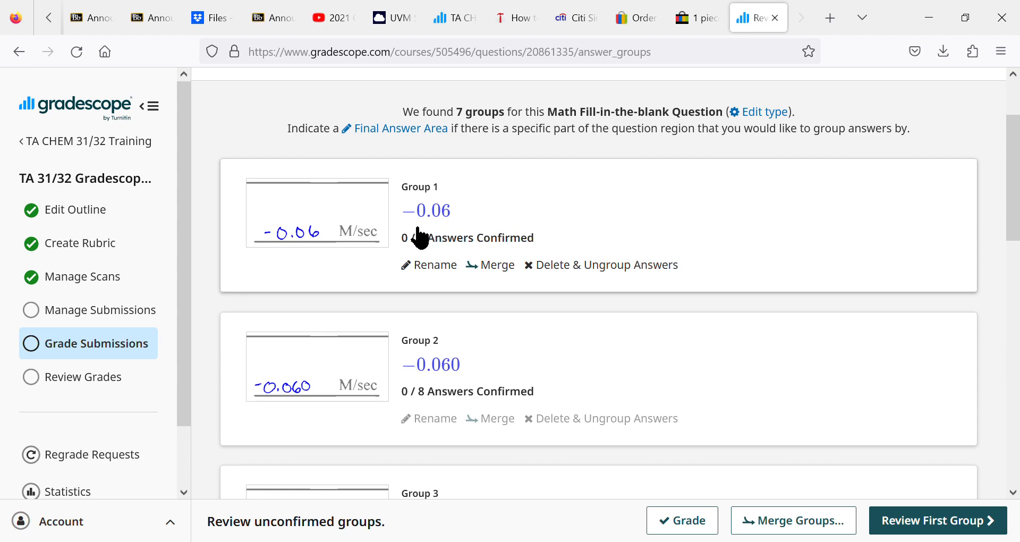
- Inspect the unconfirmed answers in Group 1 (−0.06) of question 2.1, and return to the answer groups overview
left_click(340, 232)
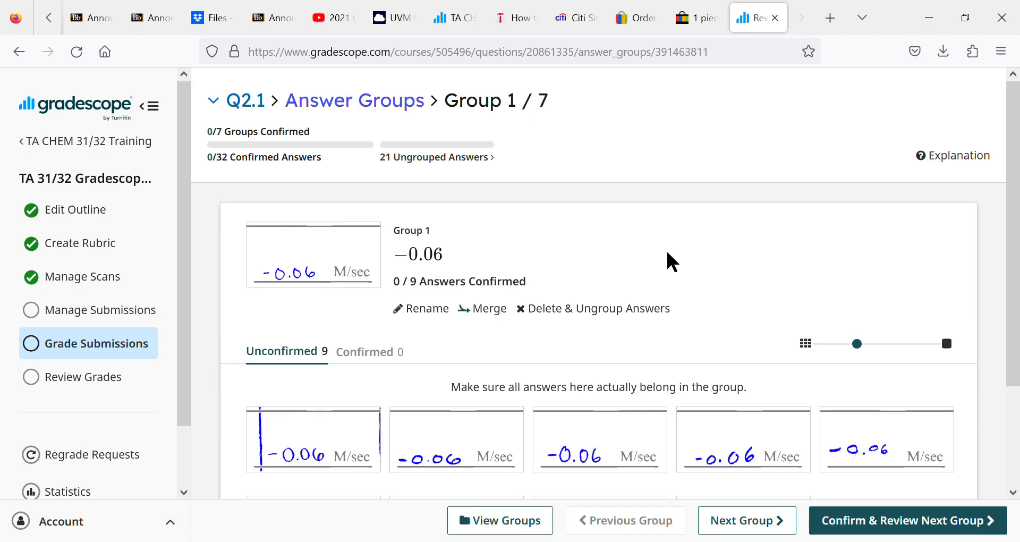
scroll(696, 258, "down", 3)
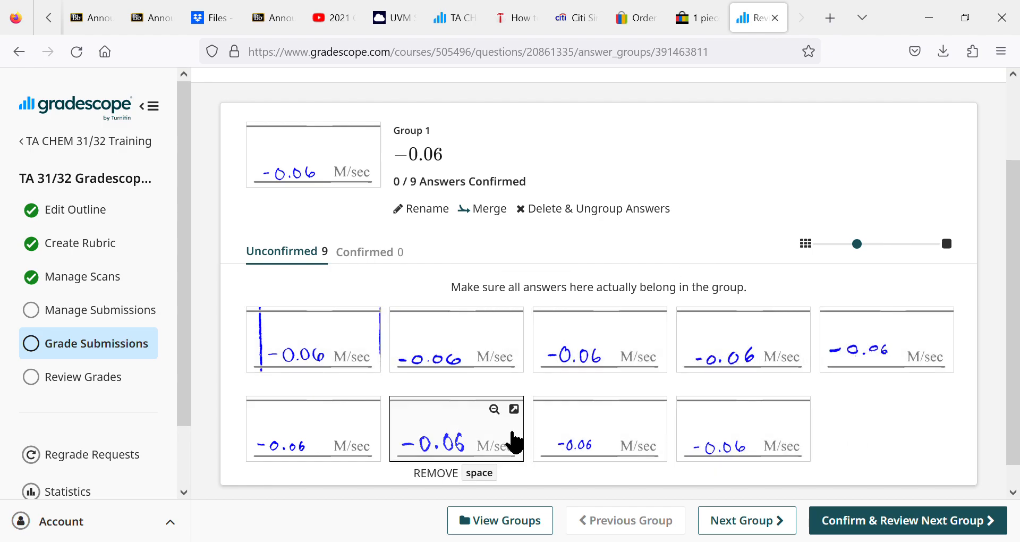
scroll(806, 364, "down", 1)
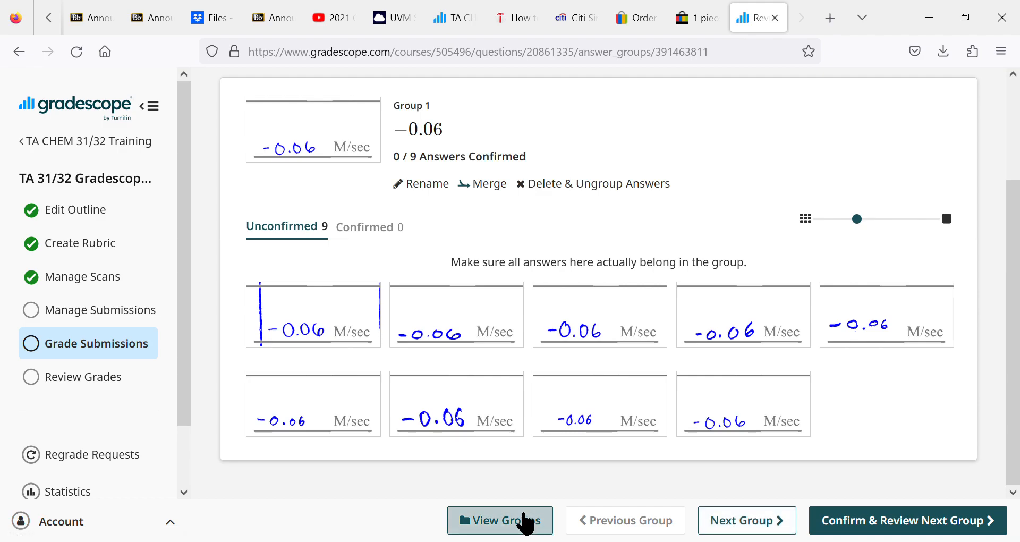
left_click(522, 526)
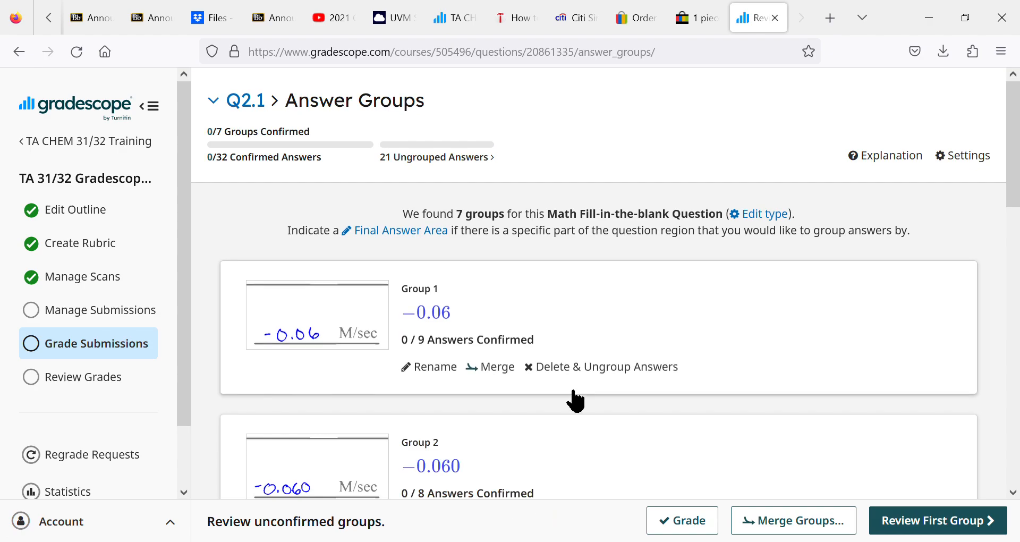
scroll(574, 400, "down", 3)
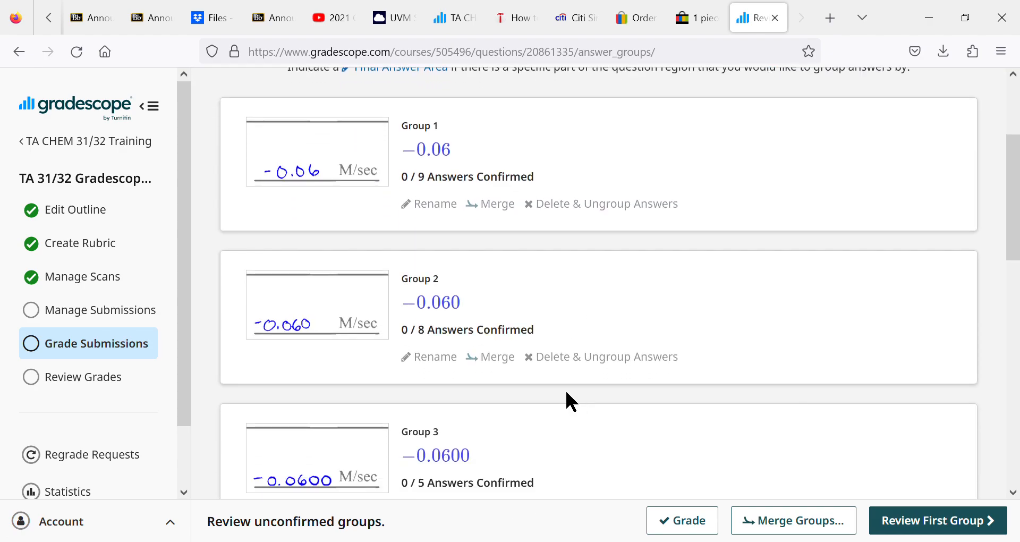
- Inspect the unconfirmed answers in Group 2 (−0.060) and Group 3 (−0.0600), returning to the answer groups overview after each
left_click(321, 324)
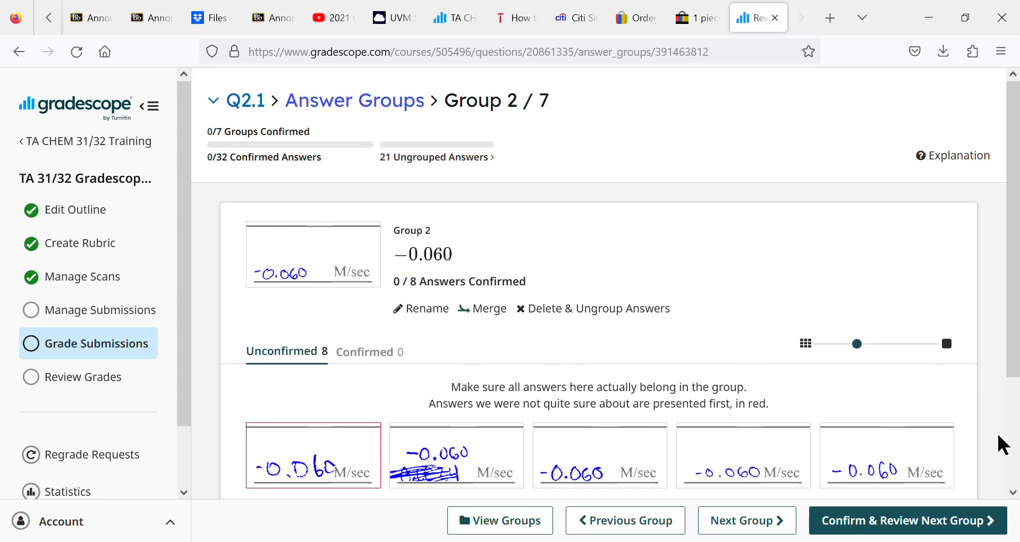
left_click(1009, 494)
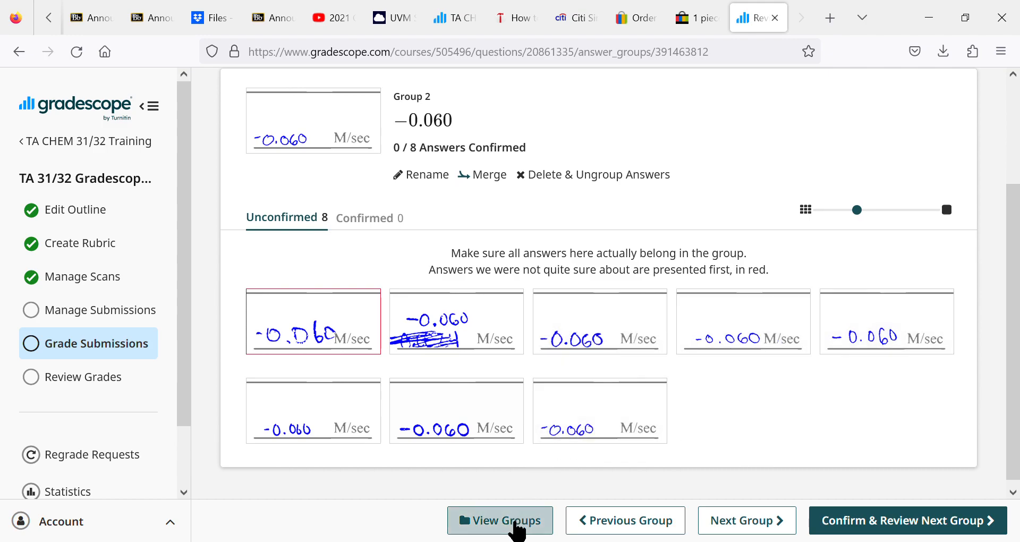
left_click(515, 529)
scroll(526, 449, "down", 5)
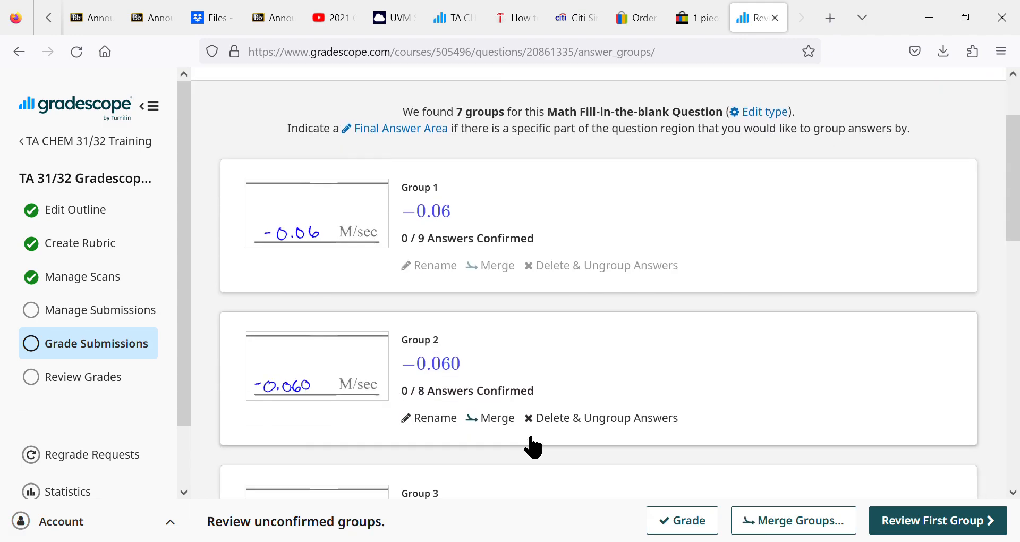
left_click(334, 386)
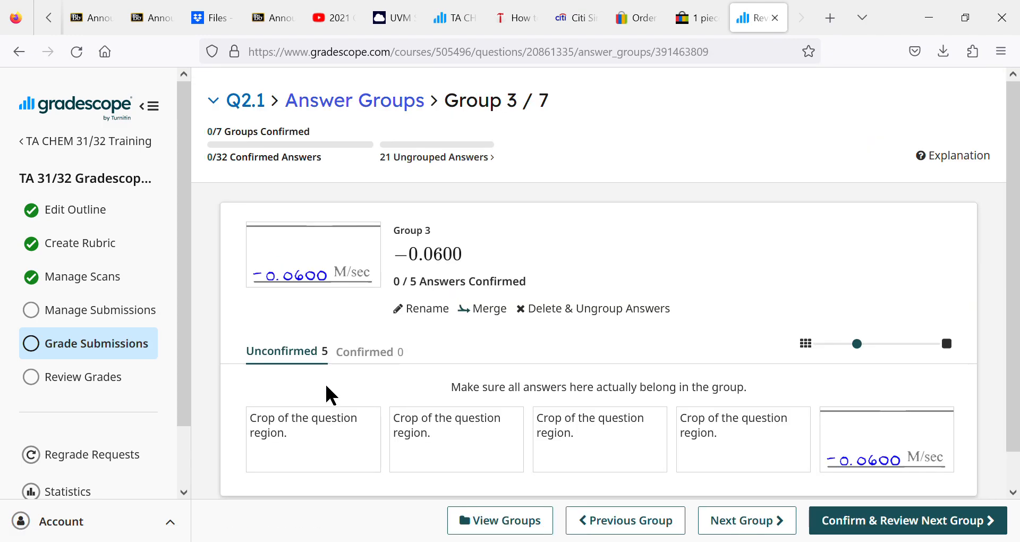
scroll(562, 366, "down", 1)
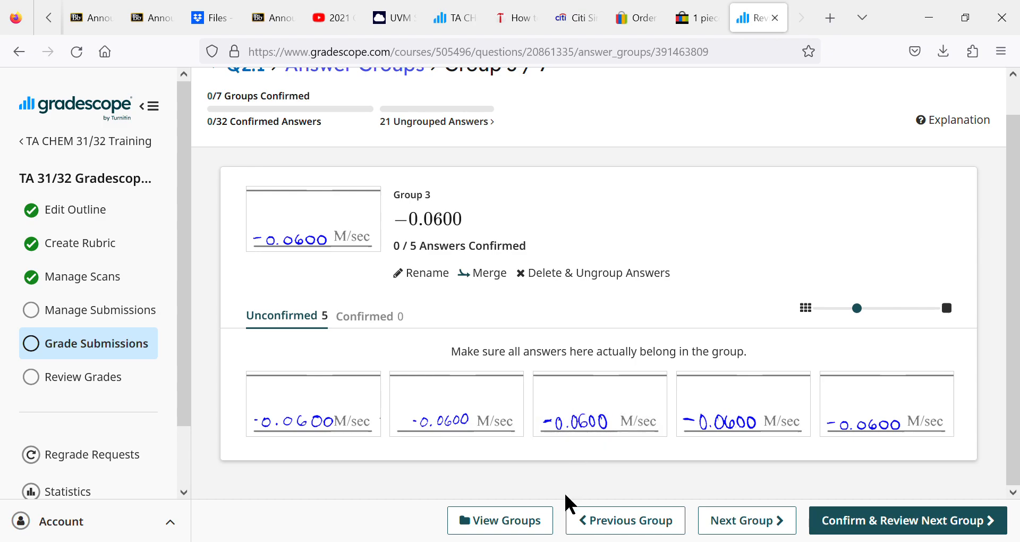
left_click(518, 520)
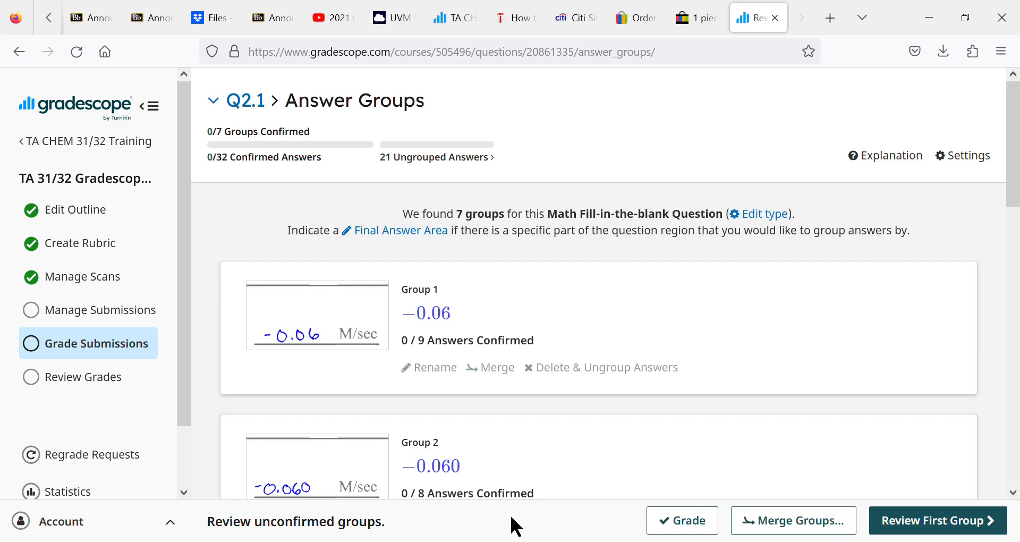
- Merge the answer groups −0.06, −0.060 and −0.0600 into one group
scroll(544, 399, "down", 4)
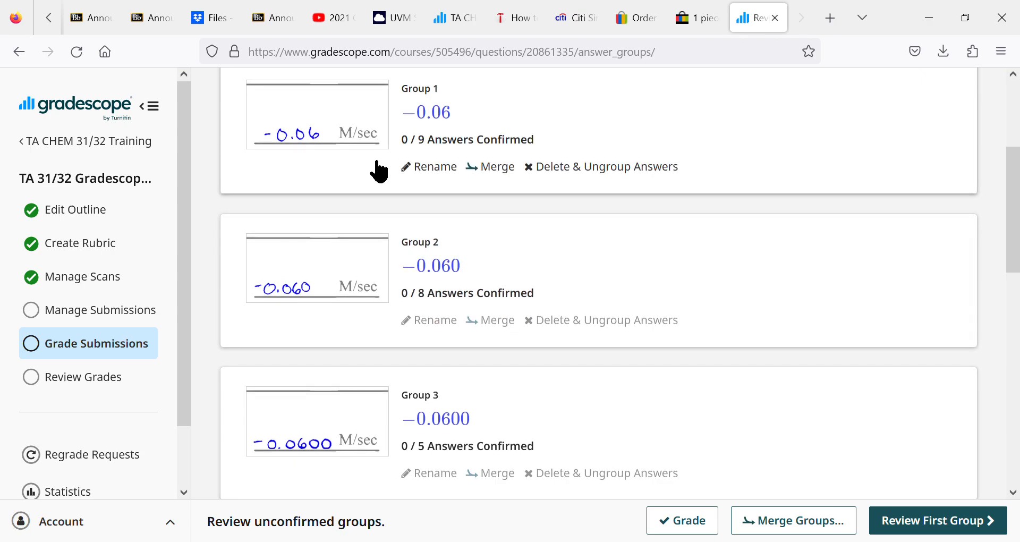
left_click(498, 168)
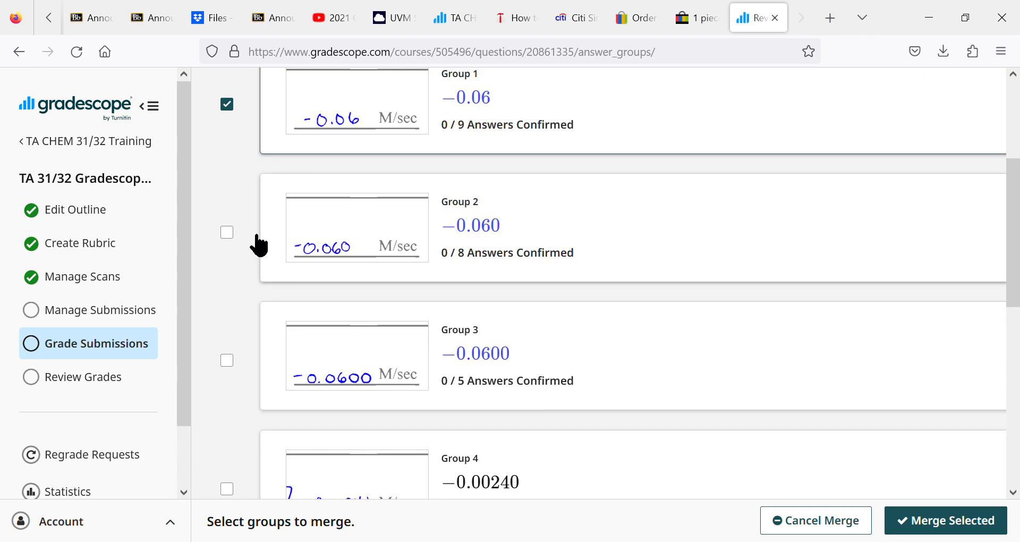
left_click(228, 234)
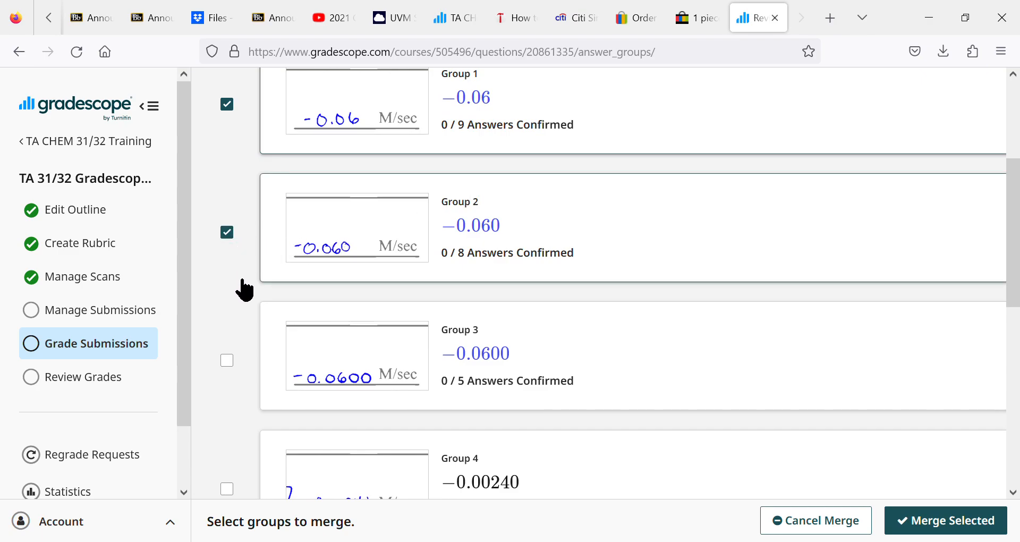
left_click(229, 362)
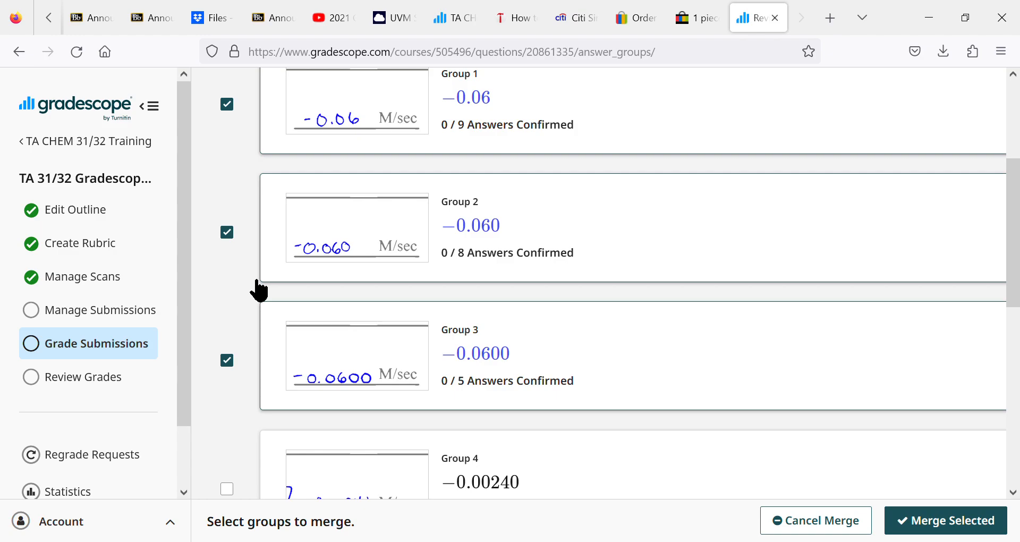
left_click(935, 521)
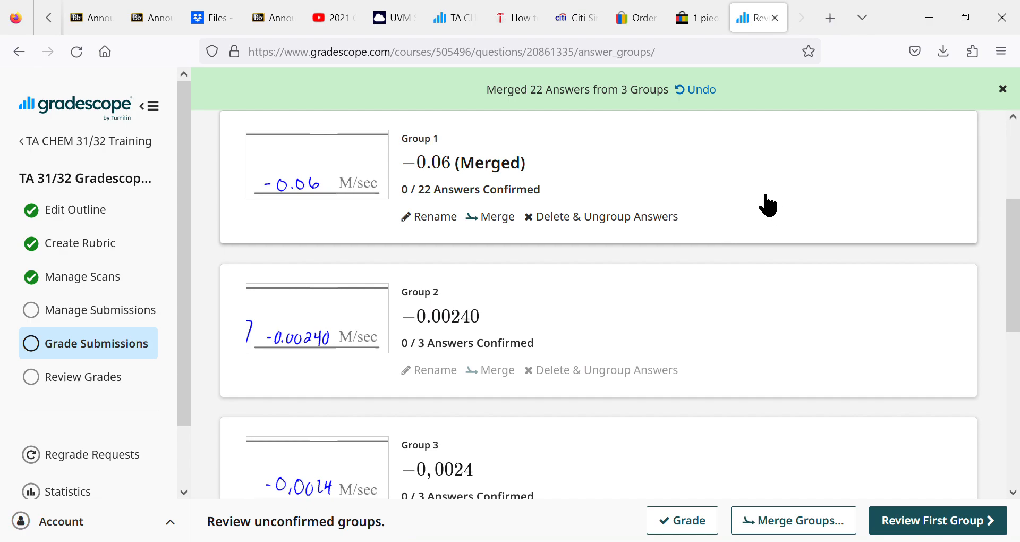
- Inspect the unconfirmed answers in the −0.00240 and −0,0024 groups, returning to the answer groups overview after each
scroll(759, 350, "down", 2)
scroll(761, 350, "down", 1)
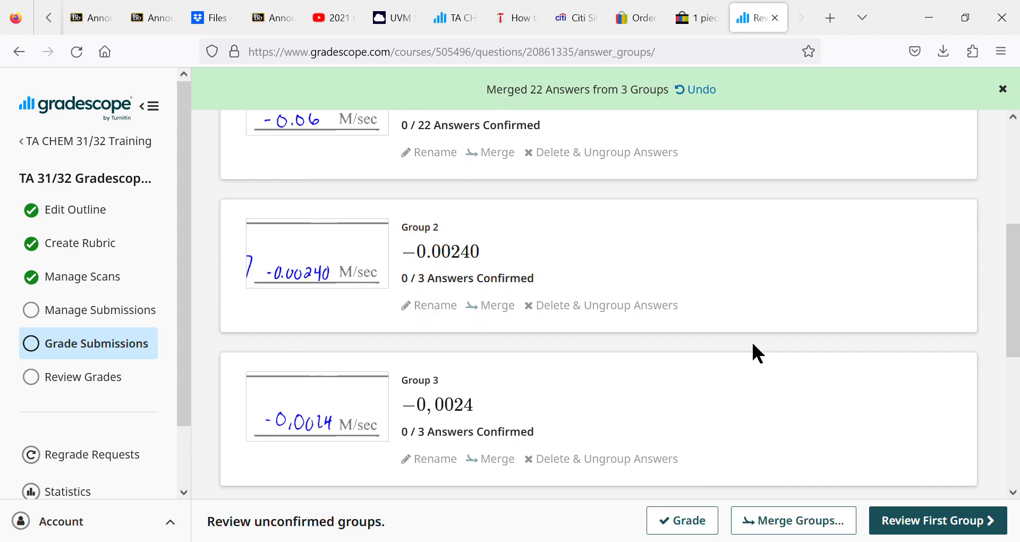
scroll(753, 343, "down", 2)
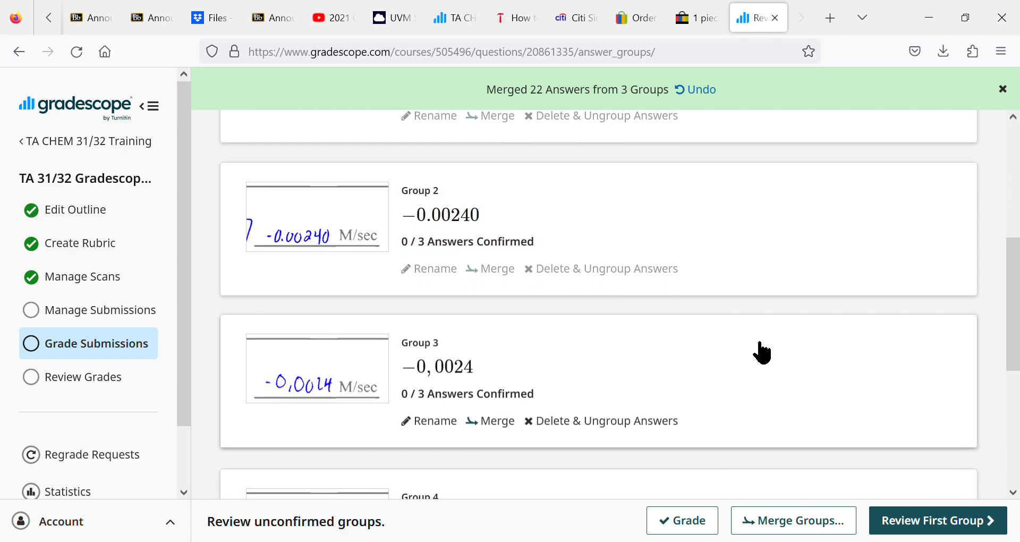
scroll(761, 352, "down", 1)
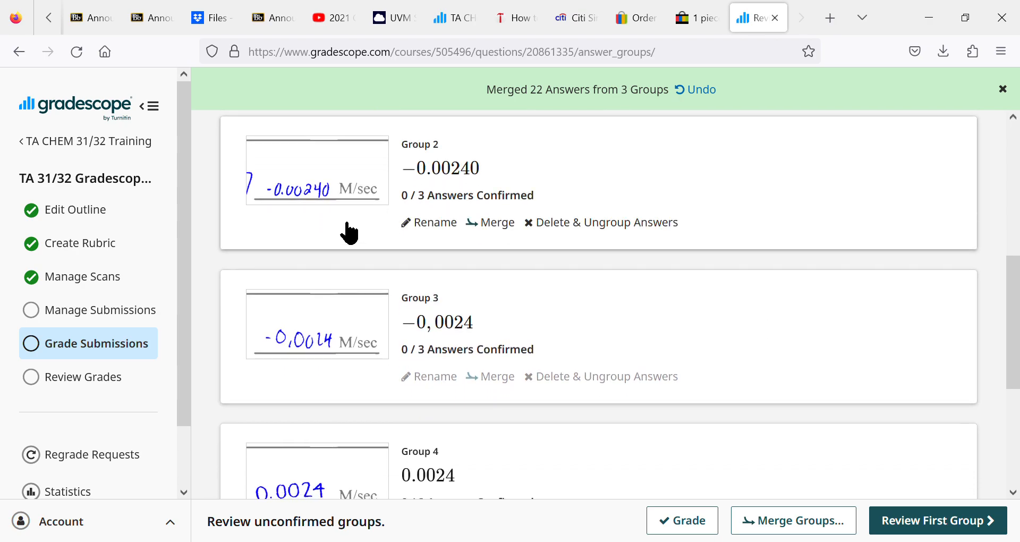
left_click(349, 182)
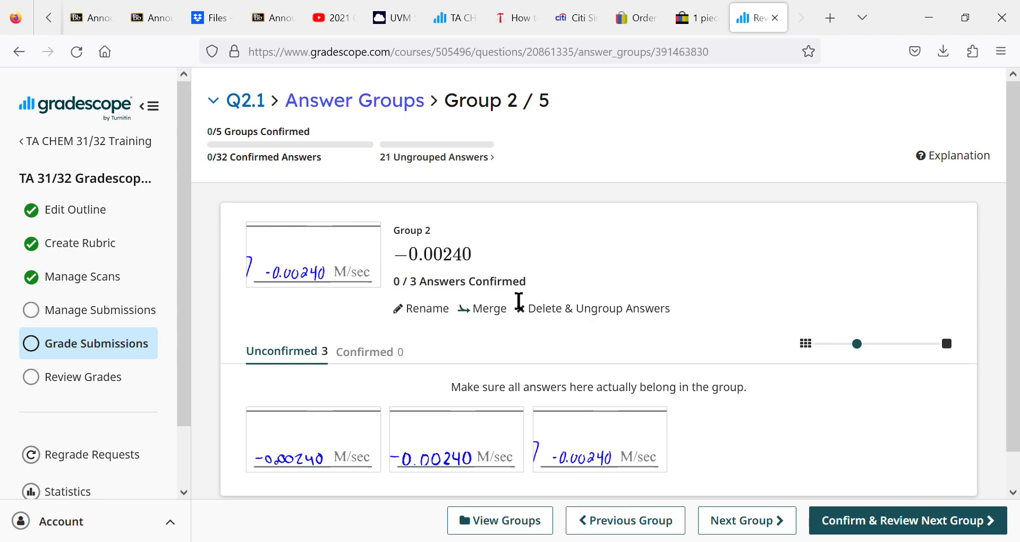
scroll(529, 314, "down", 1)
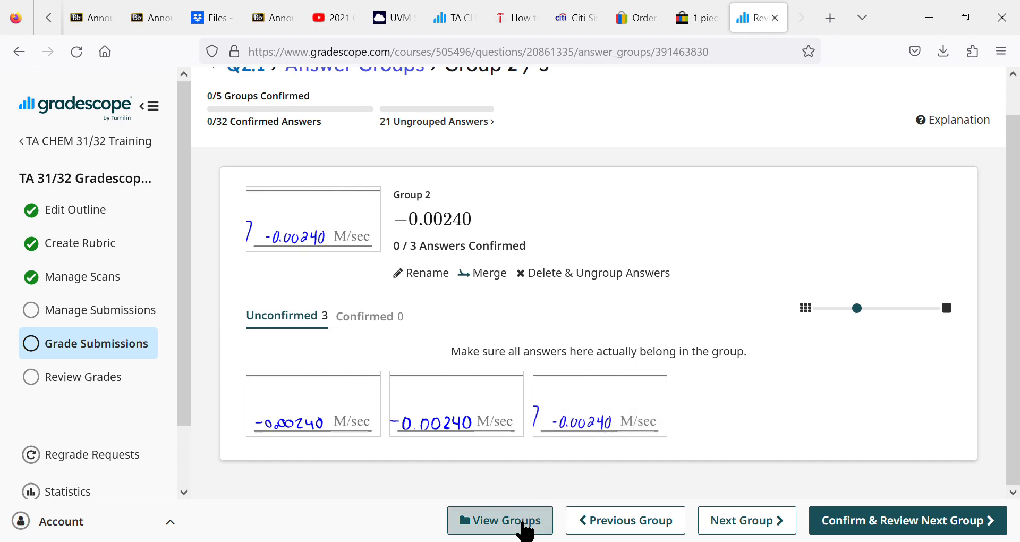
left_click(517, 529)
scroll(413, 423, "down", 5)
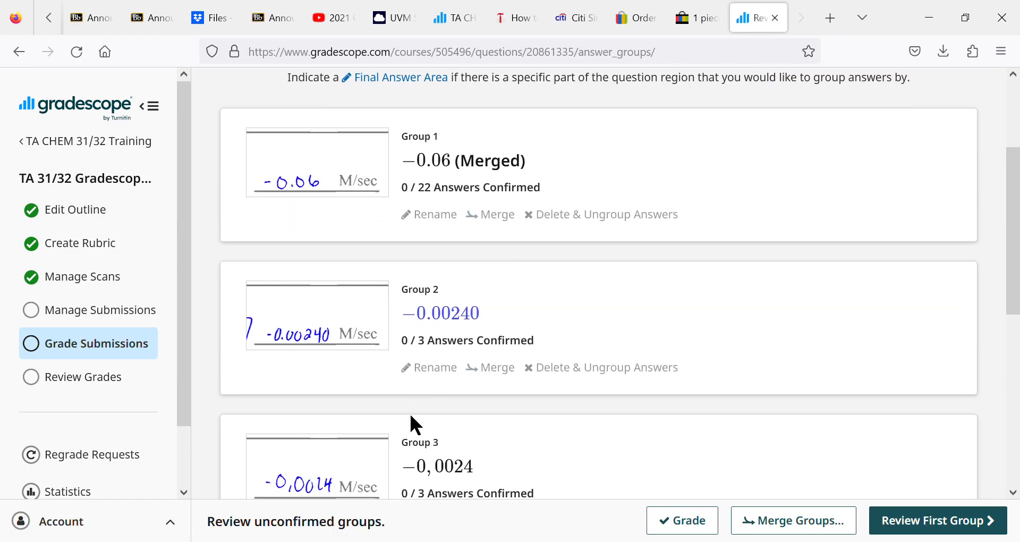
left_click(347, 349)
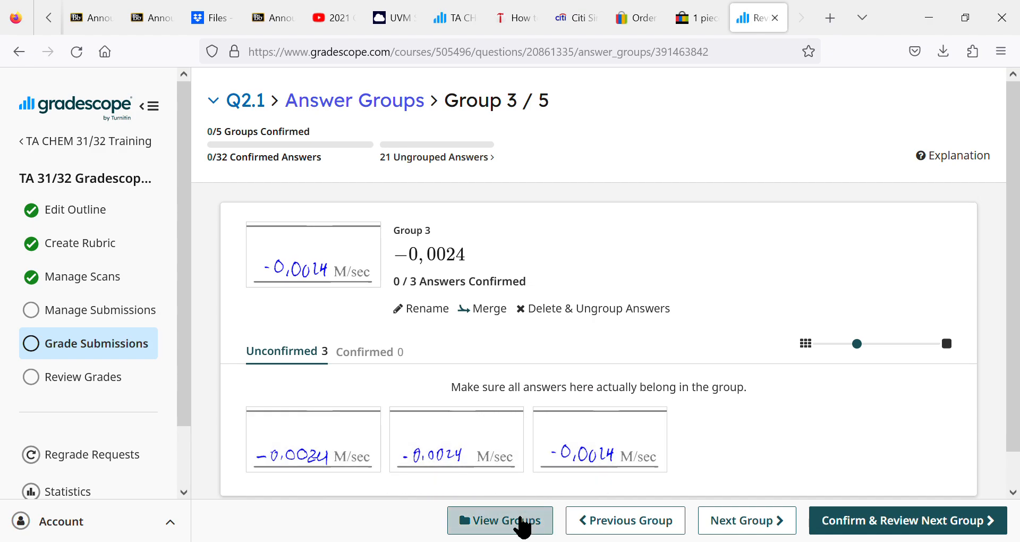
left_click(519, 526)
- Merge the −0.00240 answer group with the −0,0024 group
scroll(424, 414, "down", 5)
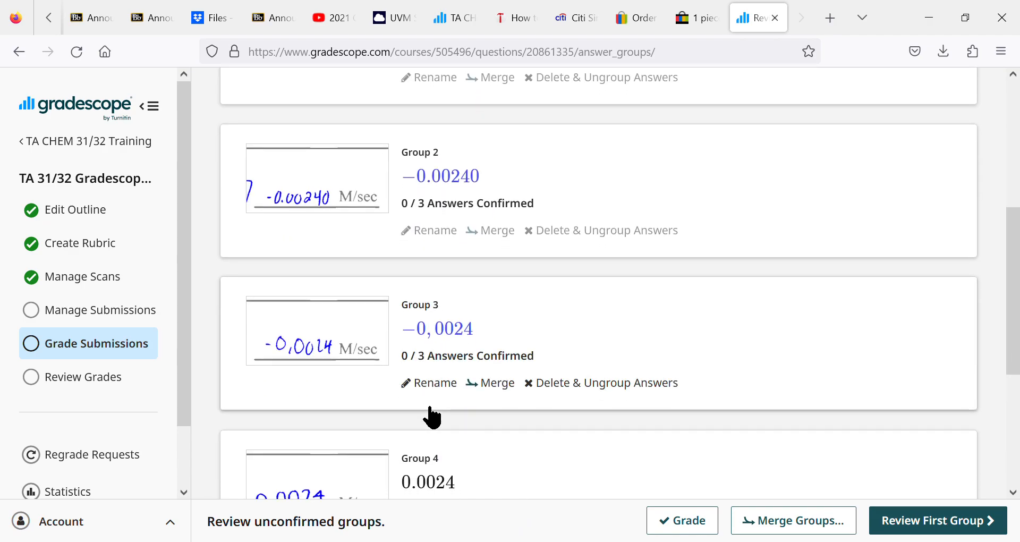
left_click(500, 230)
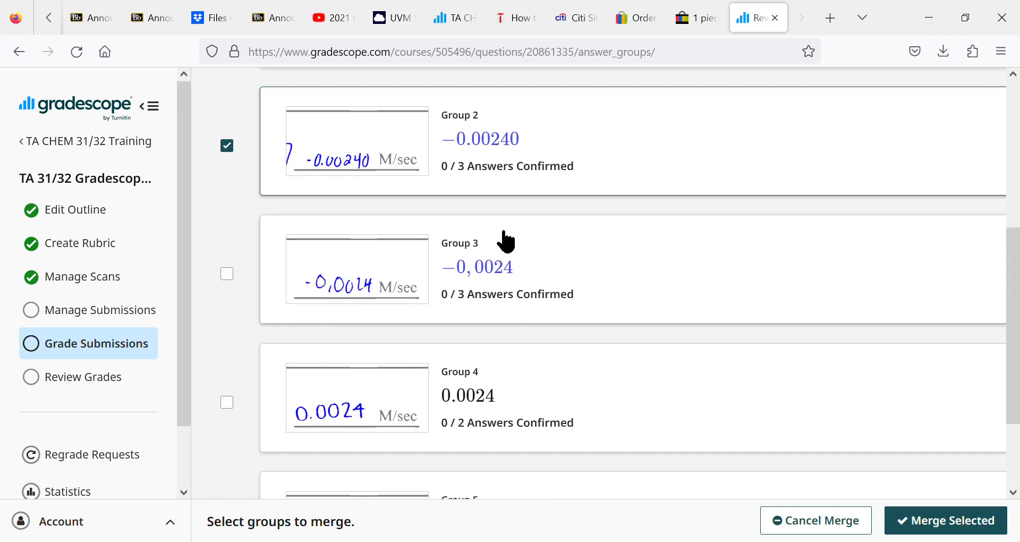
left_click(228, 274)
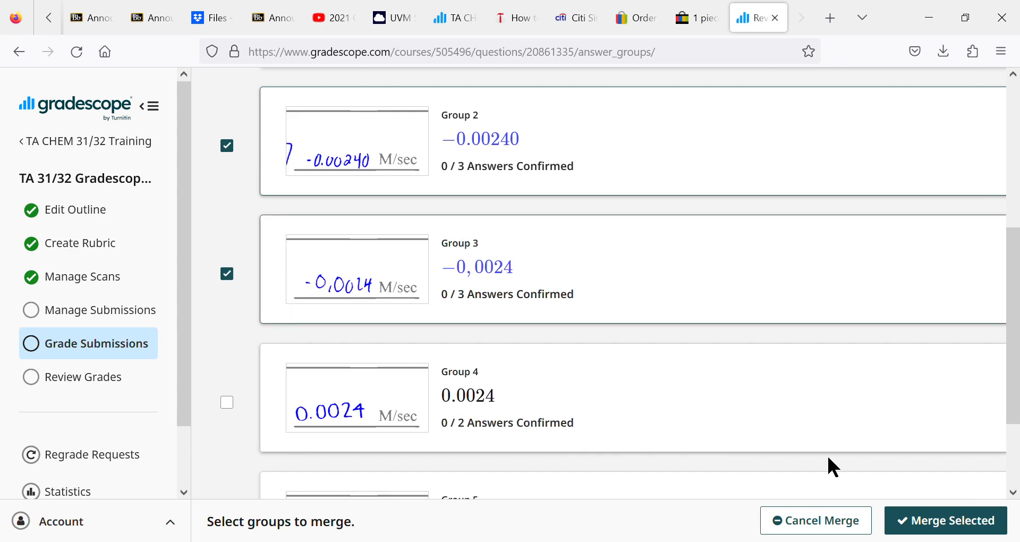
left_click(916, 529)
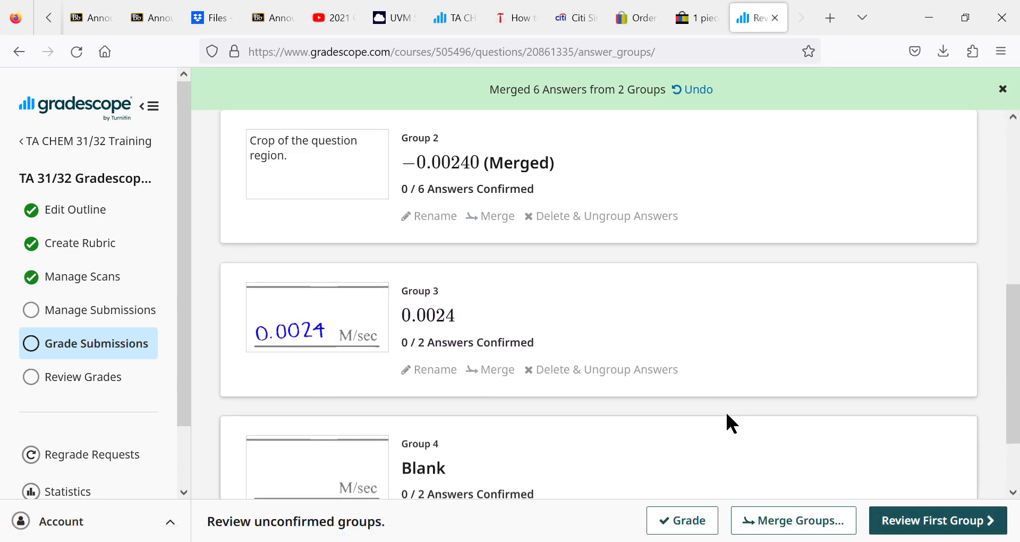
- Inspect the answers in the 0.0024 group, then return to the overview and check the remaining groups, including Blank
scroll(736, 423, "down", 1)
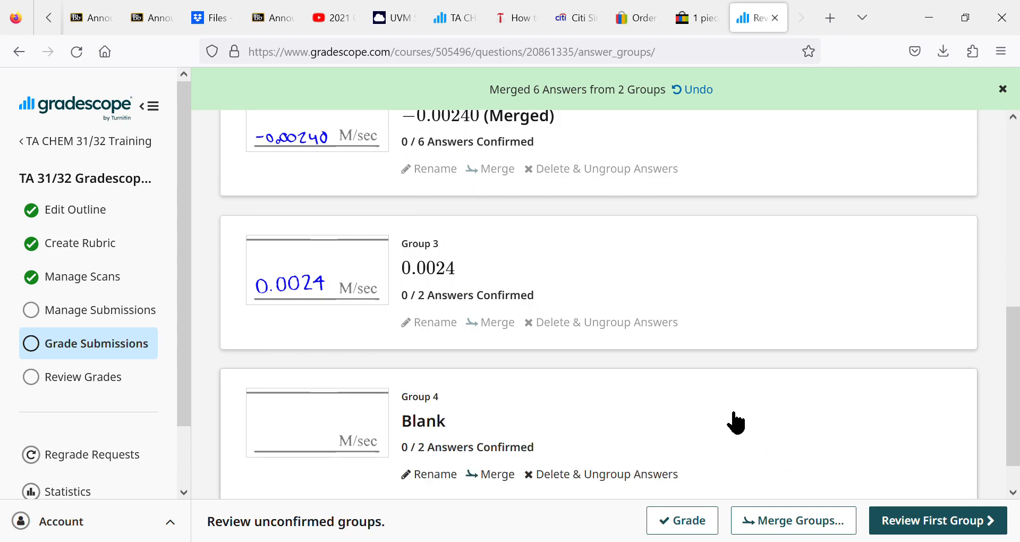
scroll(736, 423, "up", 1)
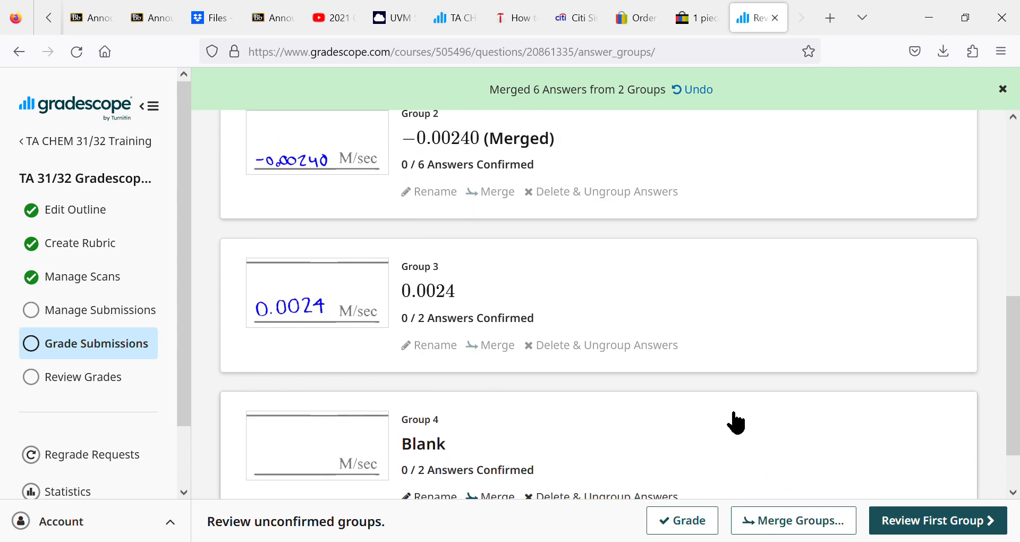
left_click(366, 316)
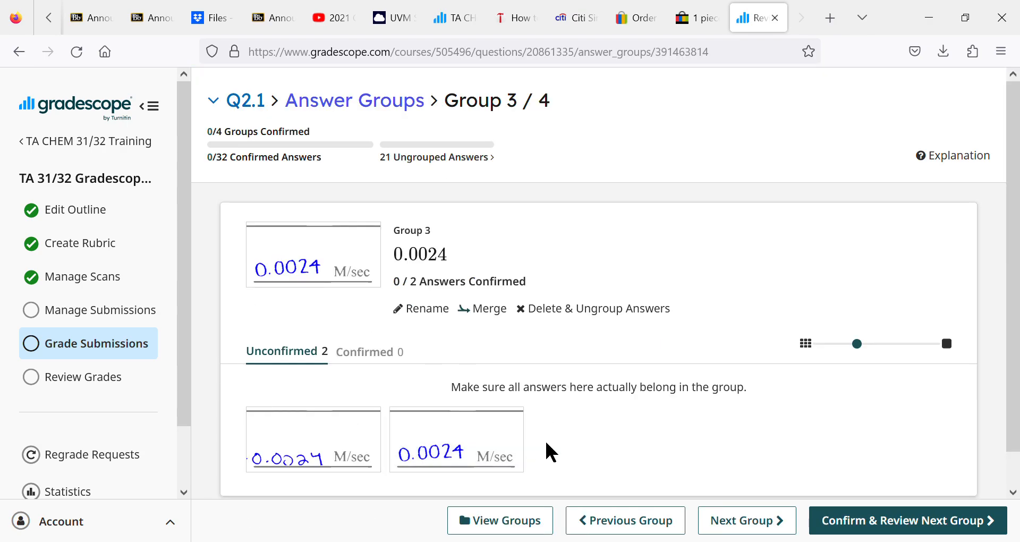
left_click(518, 523)
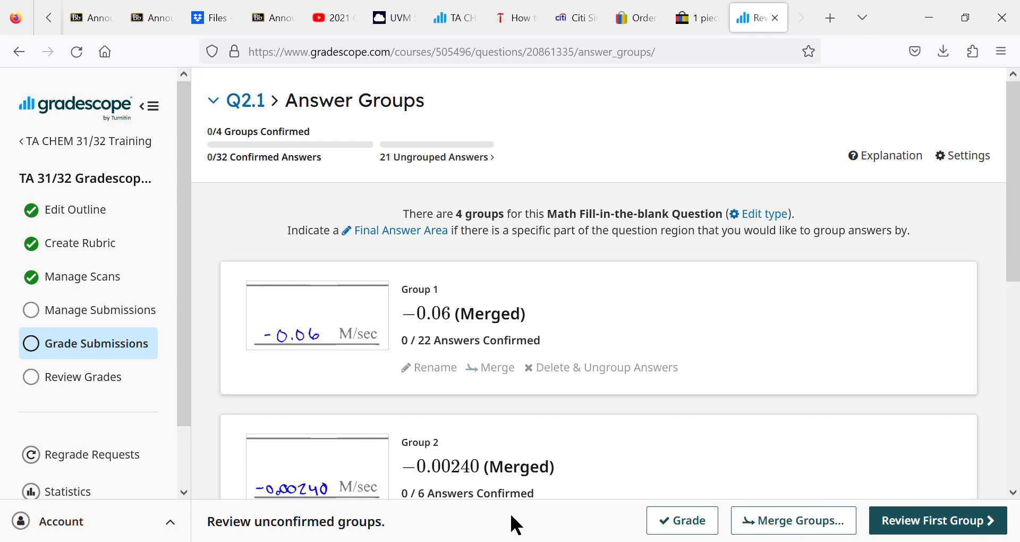
scroll(433, 468, "down", 4)
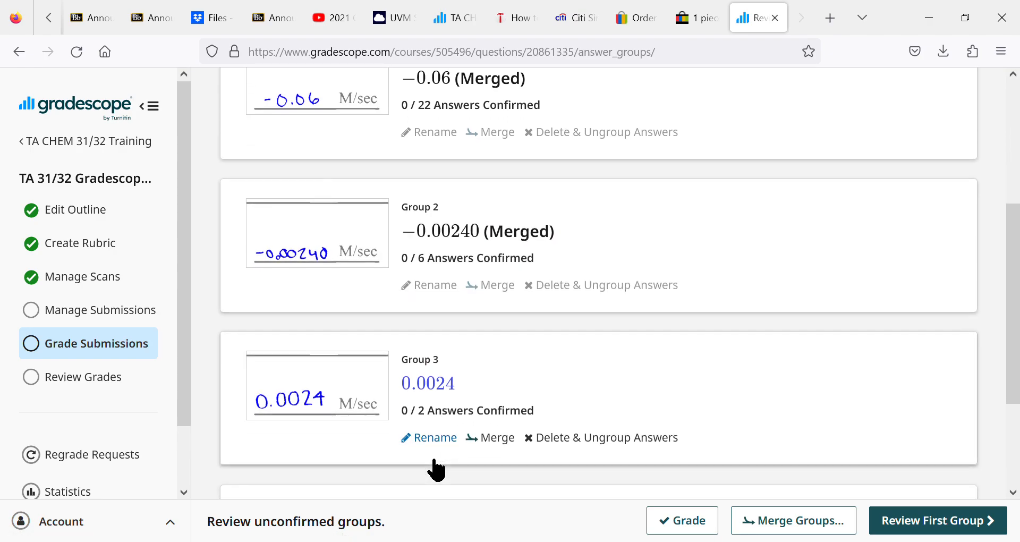
scroll(437, 470, "down", 2)
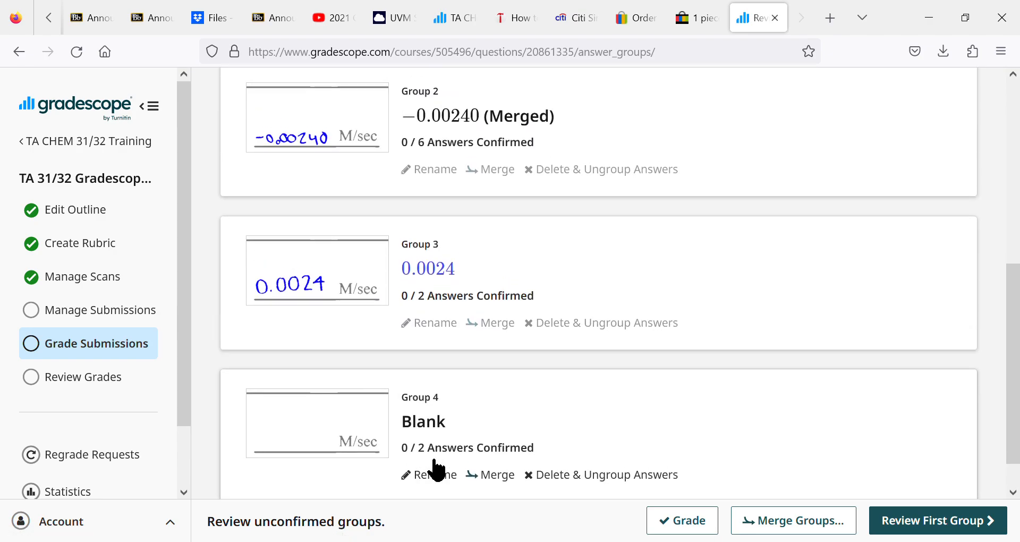
scroll(437, 470, "up", 4)
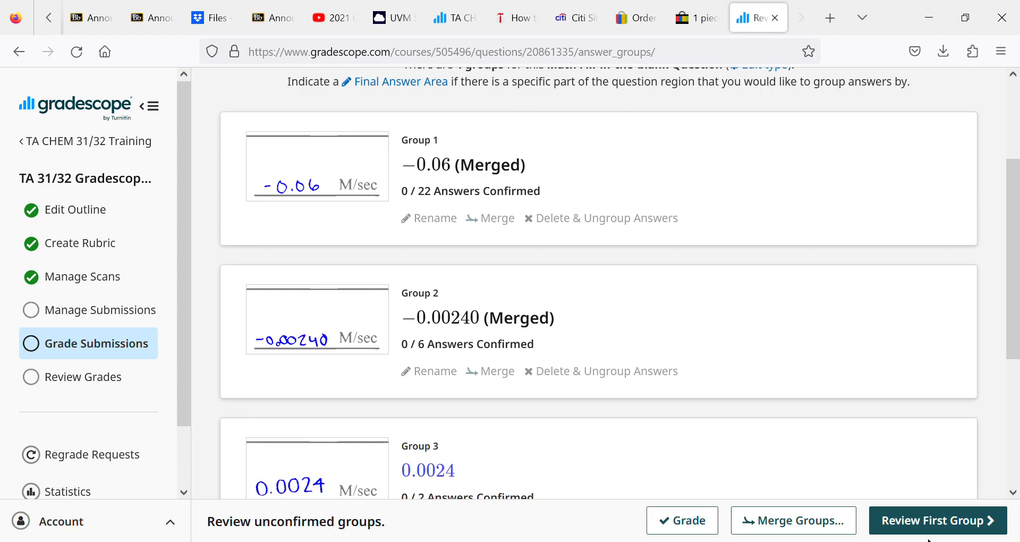
- Start reviewing from the first group, check all answers in −0.06 (Merged), and confirm the group
left_click(944, 522)
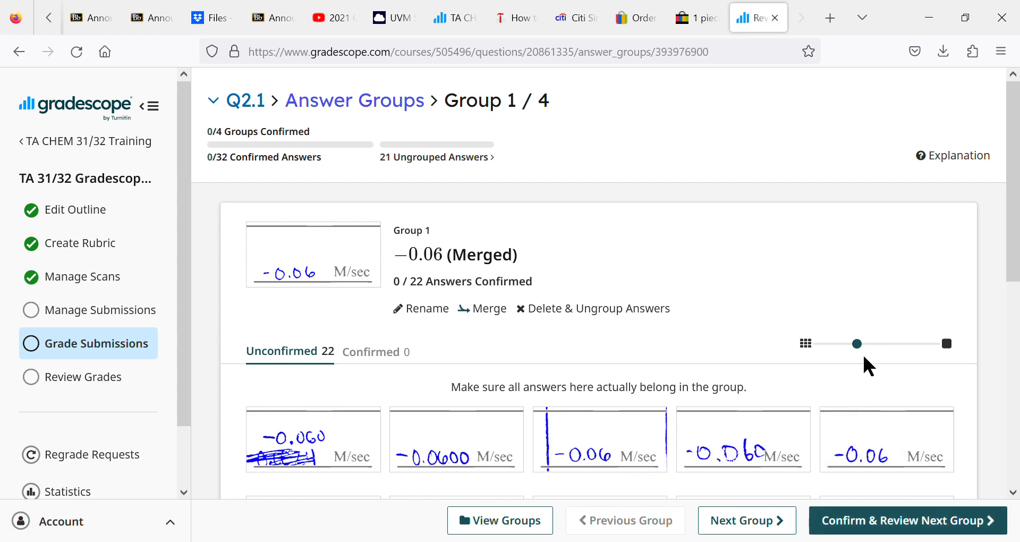
scroll(872, 360, "down", 5)
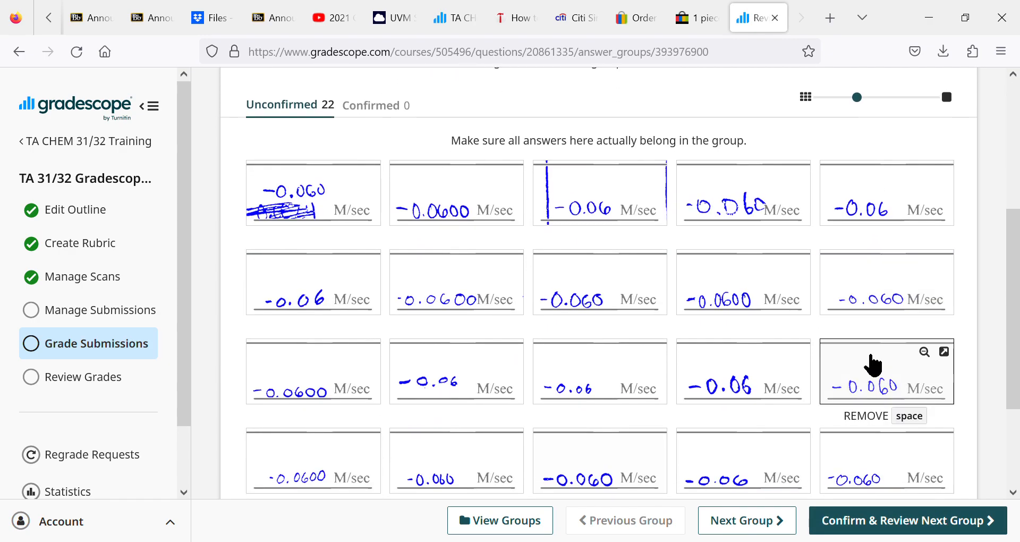
scroll(872, 366, "down", 3)
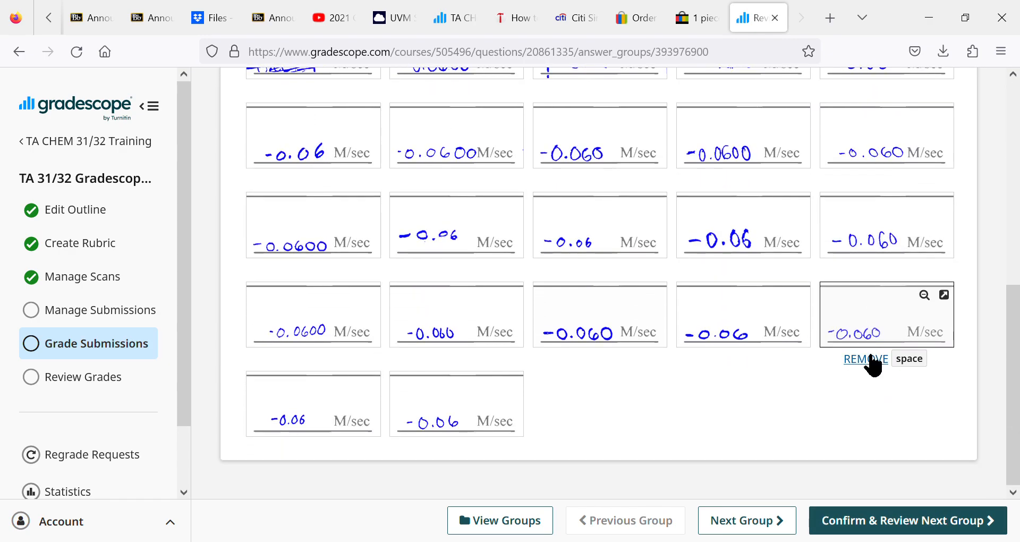
left_click(860, 532)
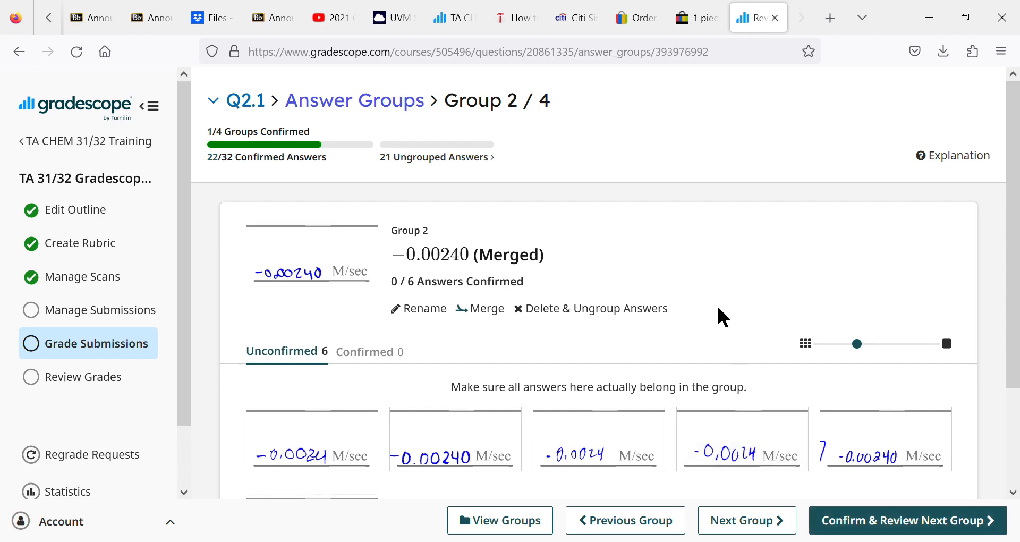
- Check all answers in the −0.00240 (Merged) group and confirm it, moving on to the following group
scroll(723, 318, "down", 1)
scroll(723, 318, "down", 2)
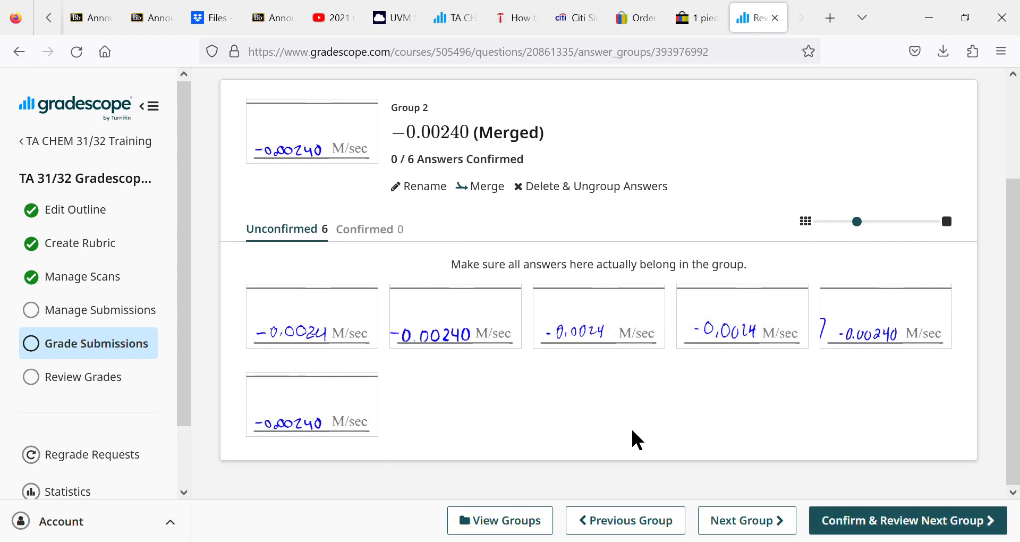
left_click(875, 530)
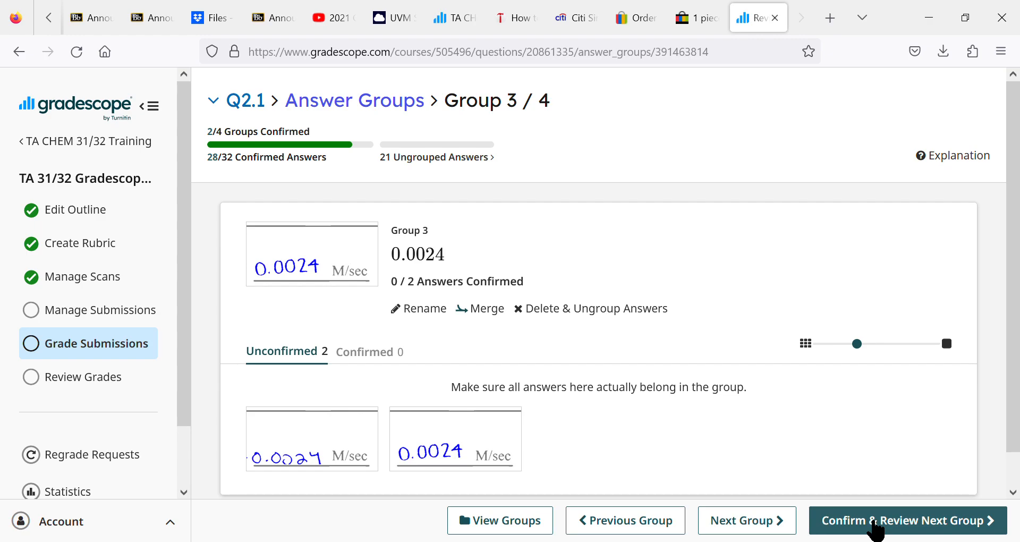
- Confirm the 0.0024 group and the Blank group, and look over the ungrouped answers
left_click(875, 530)
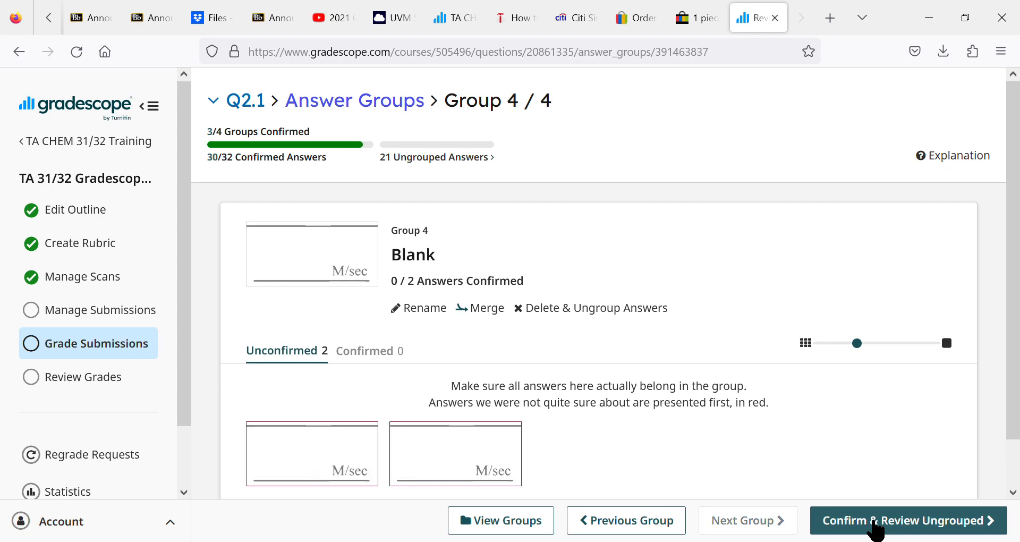
left_click(875, 530)
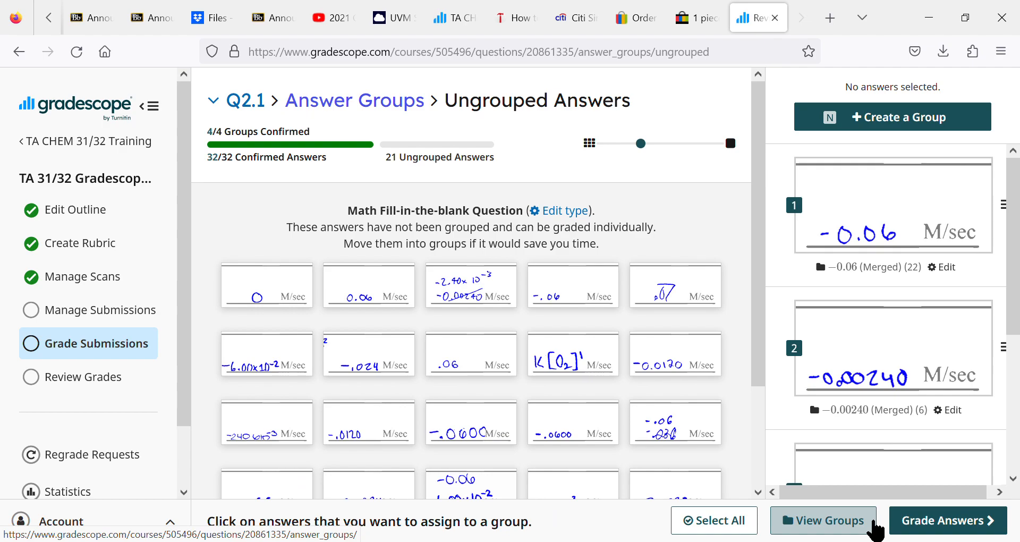
left_click_drag(763, 325, 763, 419)
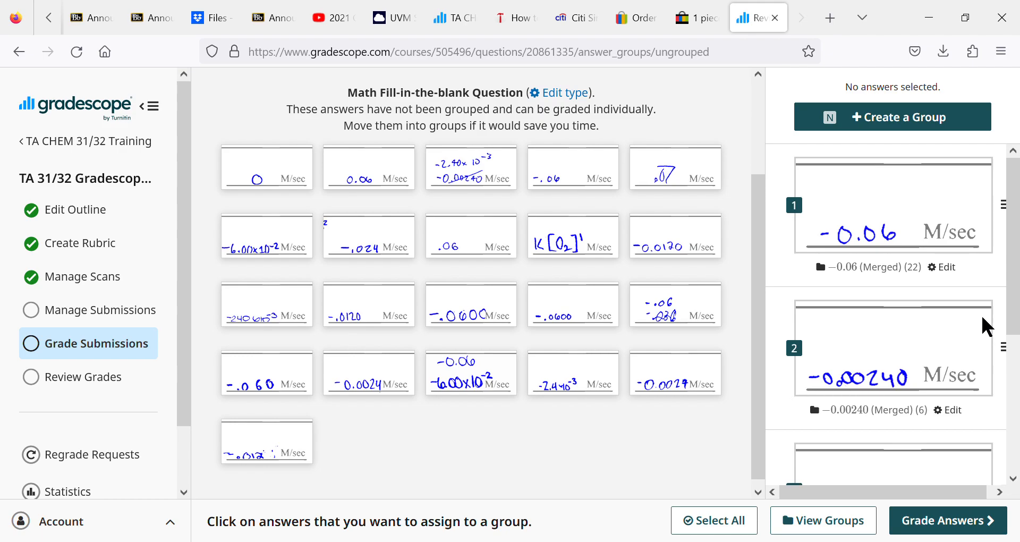
mouse_move(1016, 260)
left_mouse_down()
mouse_move(1016, 435)
mouse_move(1016, 252)
left_mouse_up()
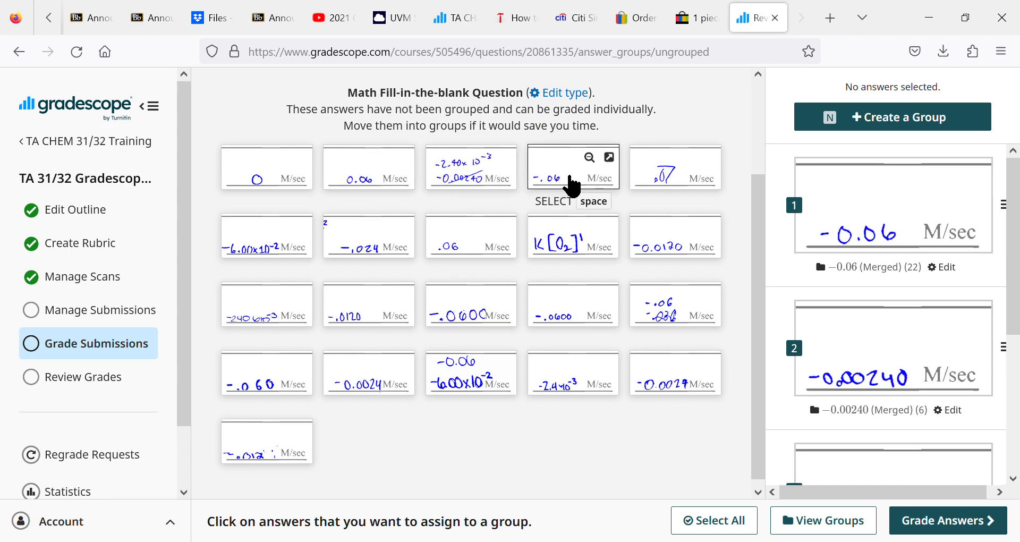
- Assign the seven ungrouped answers showing −.06, −.060, −.0600, −0.06 or −6.00×10⁻² to the −0.06 (Merged) group
left_click(570, 180)
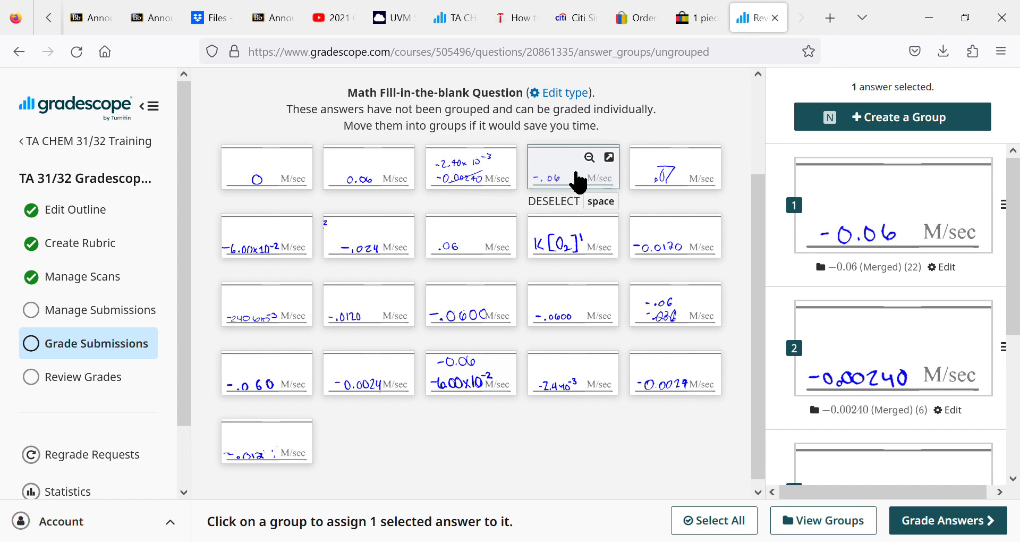
left_click(576, 173)
left_click(578, 182)
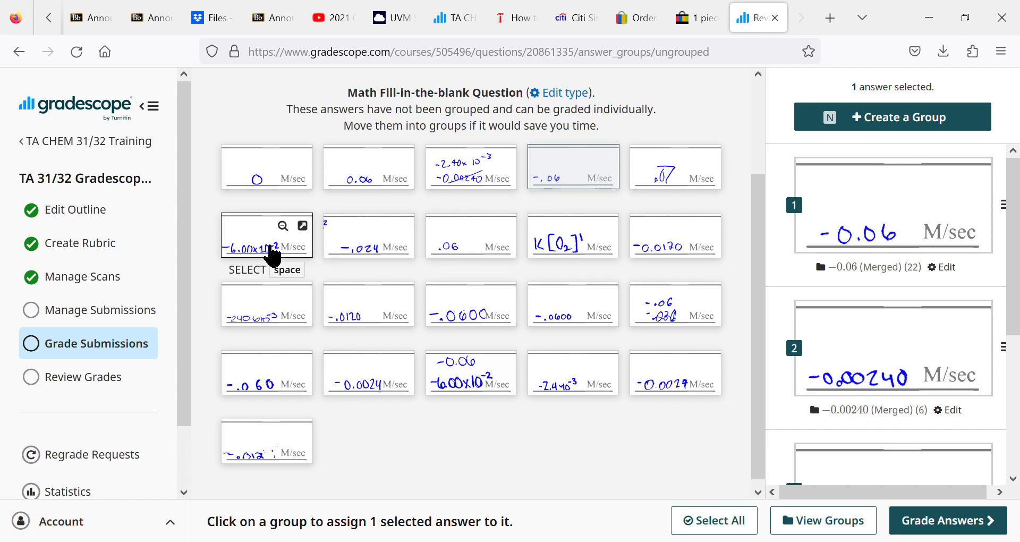
left_click(272, 255)
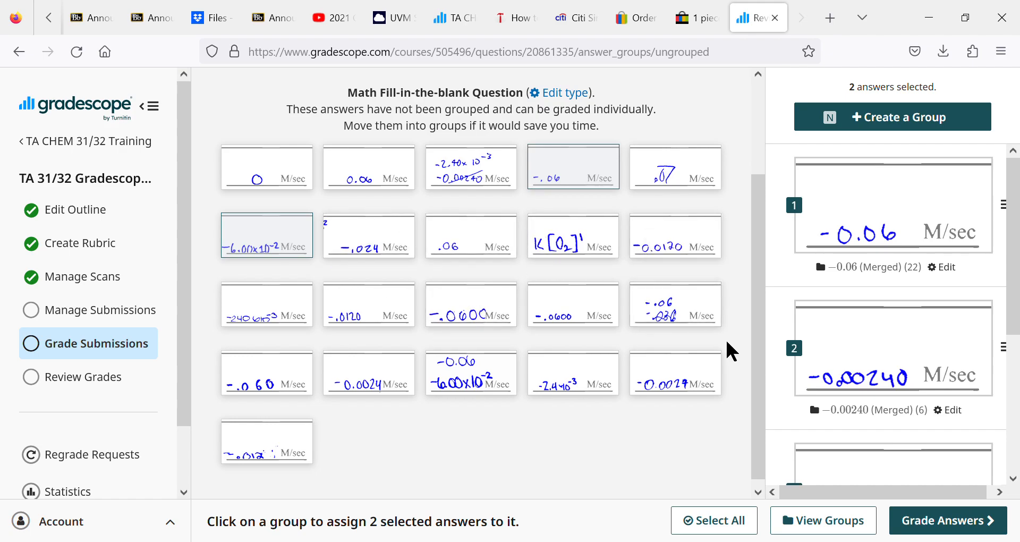
left_click(672, 315)
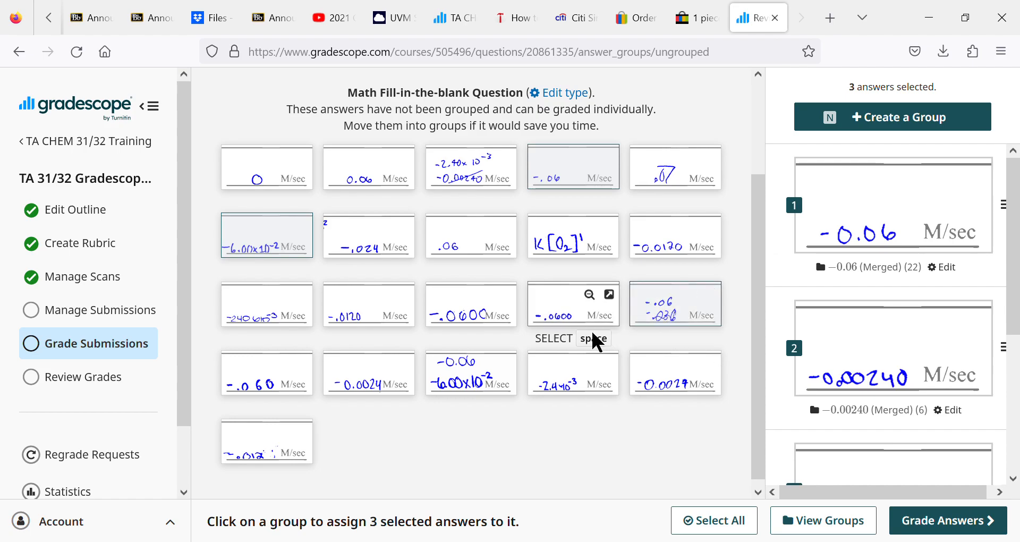
left_click(576, 319)
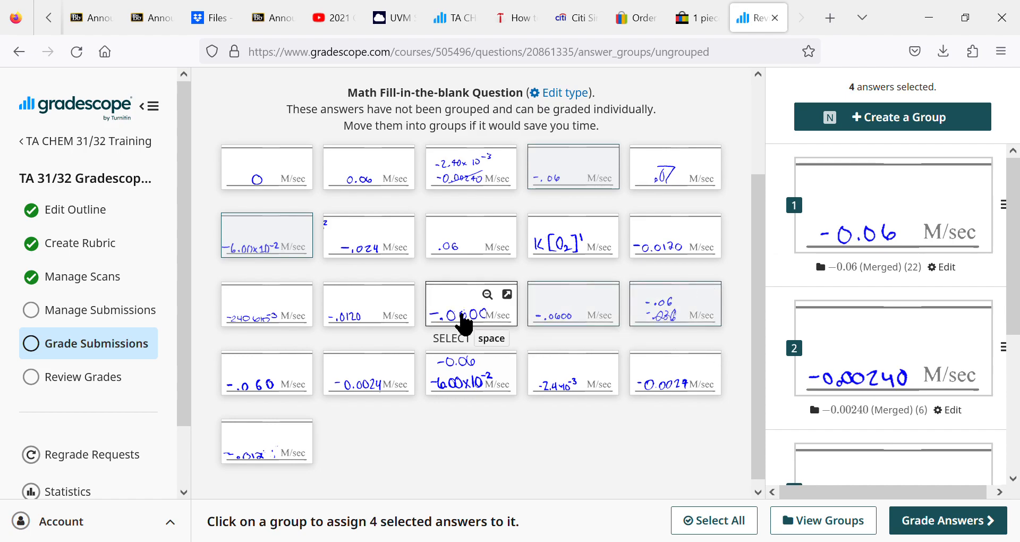
left_click(464, 322)
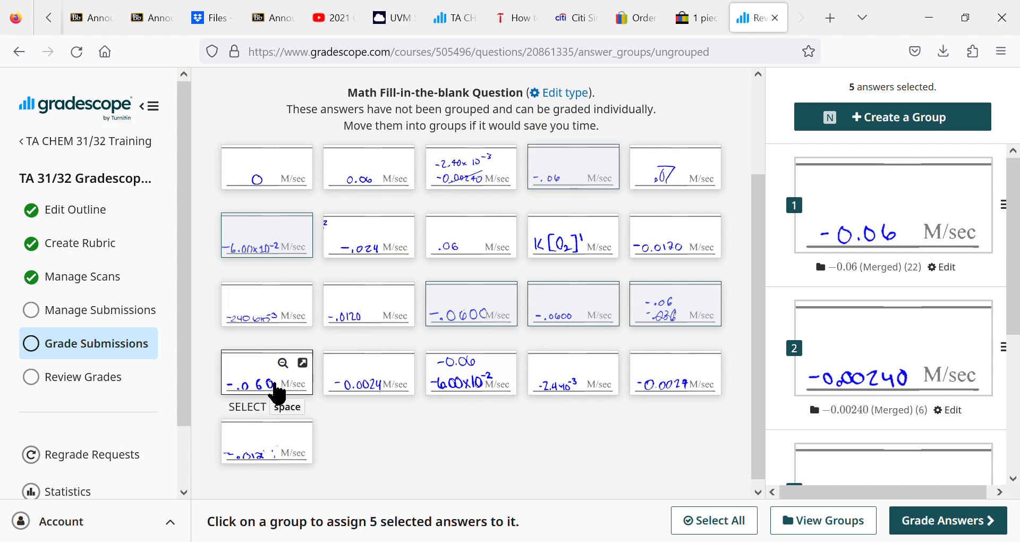
left_click(277, 394)
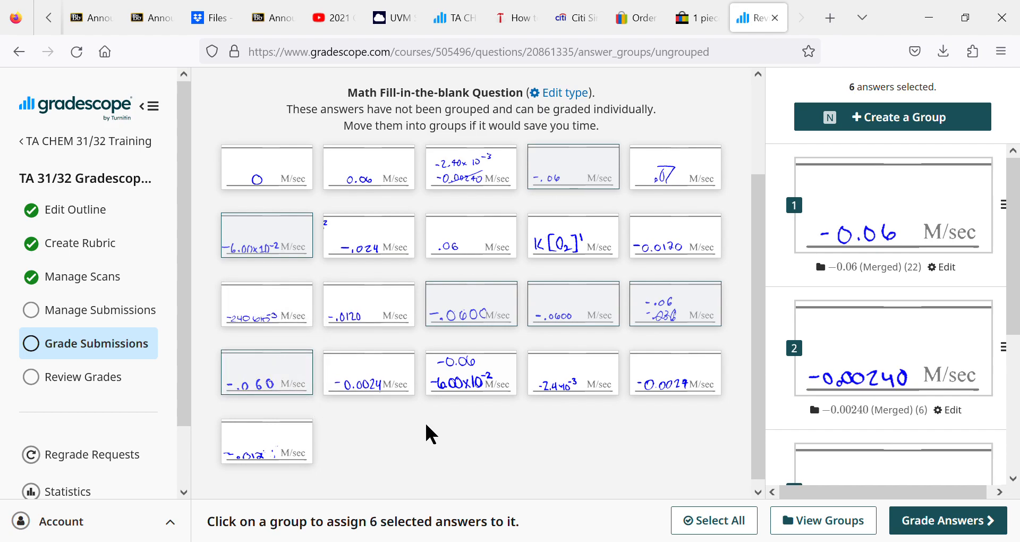
left_click(460, 394)
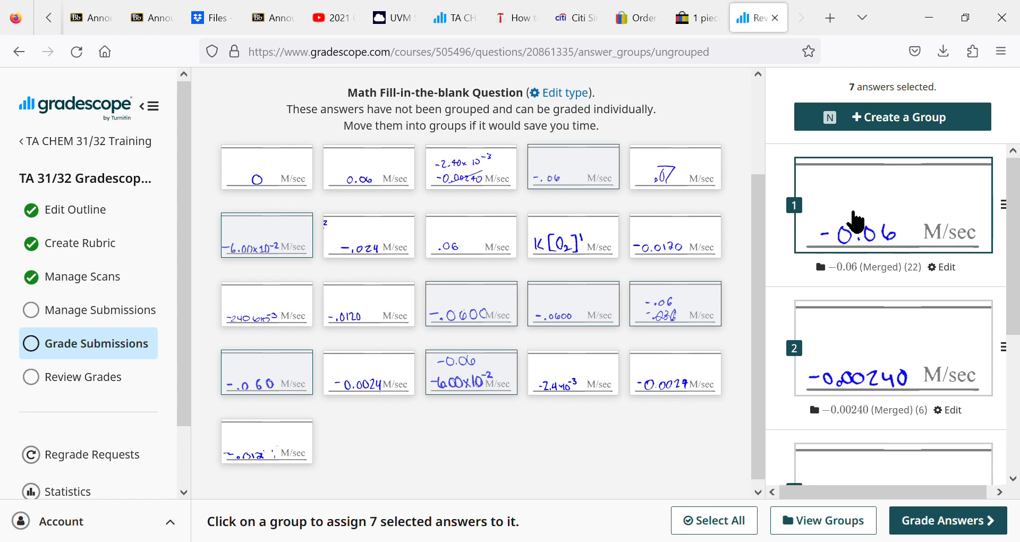
left_click(854, 222)
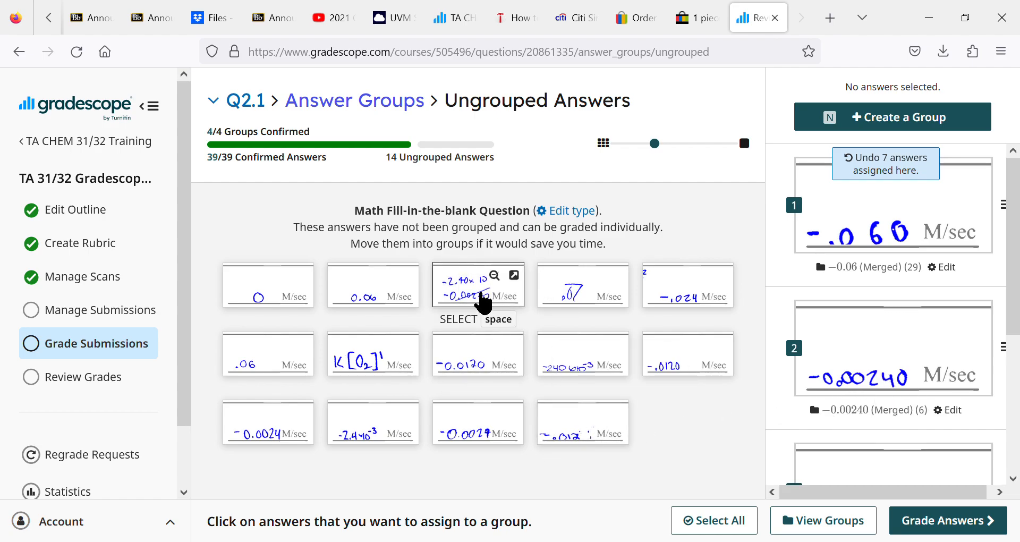
- Assign the four ungrouped answers showing −2.40×10⁻³, −2.4×10⁻³ or −0.0024 to the −0.00240 (Merged) group
left_click(483, 297)
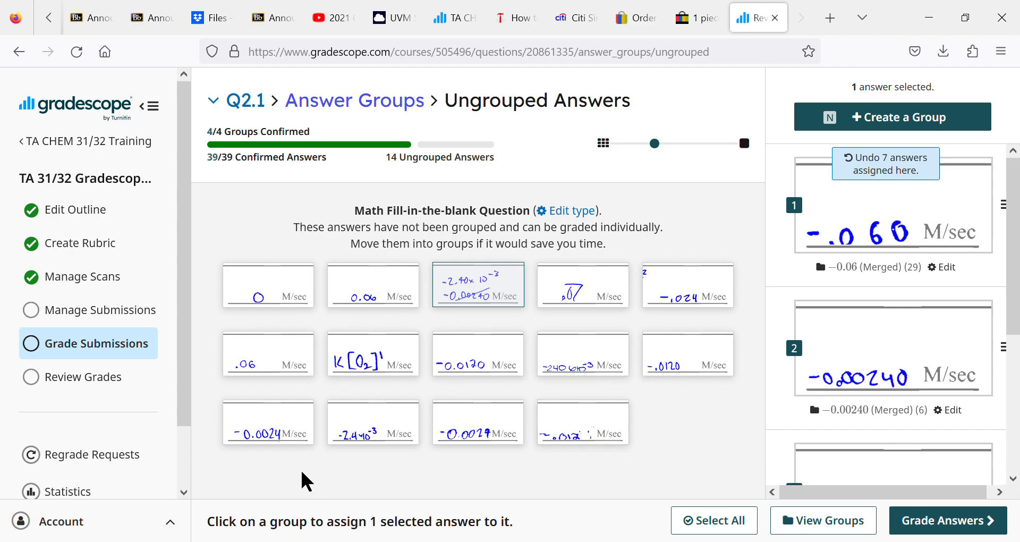
left_click(285, 452)
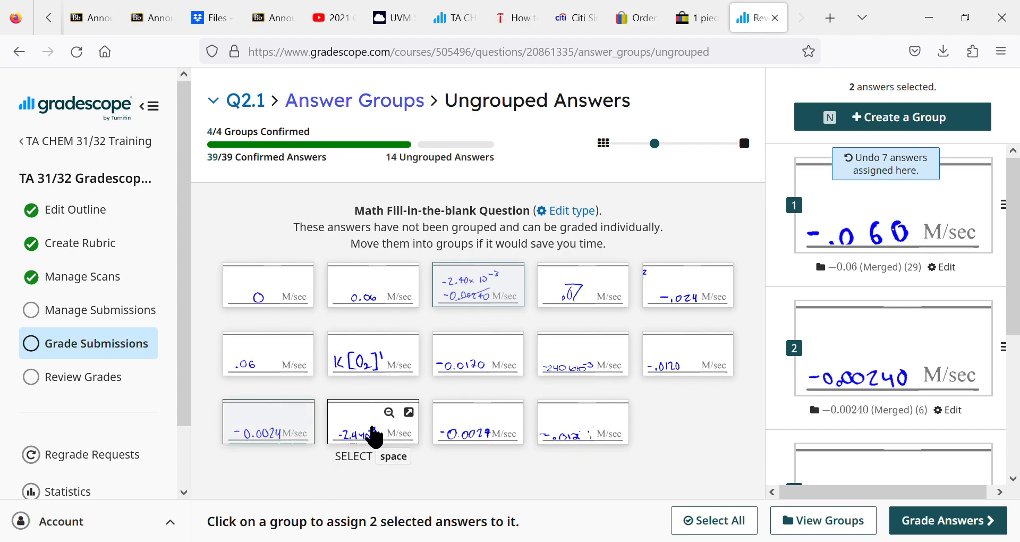
left_click(373, 433)
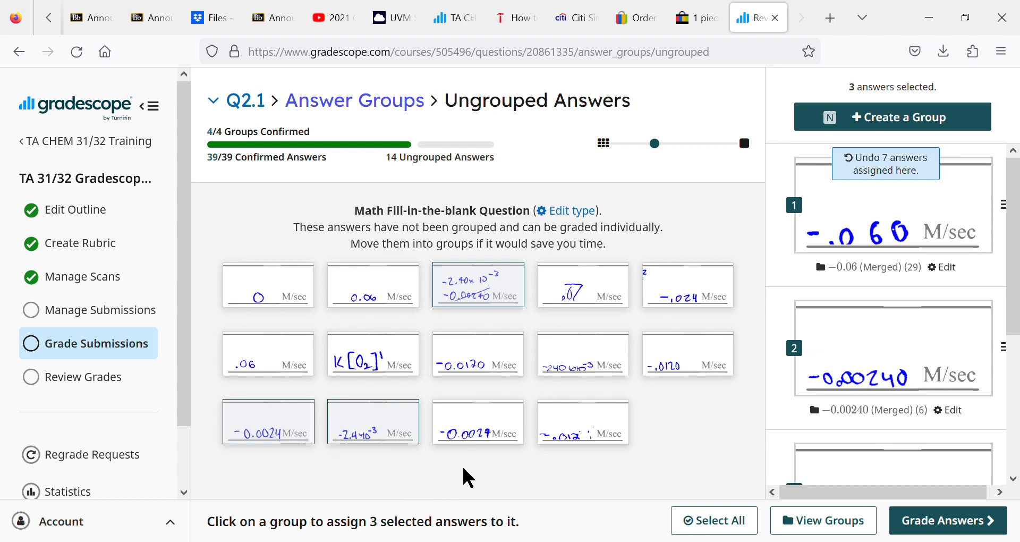
left_click(484, 431)
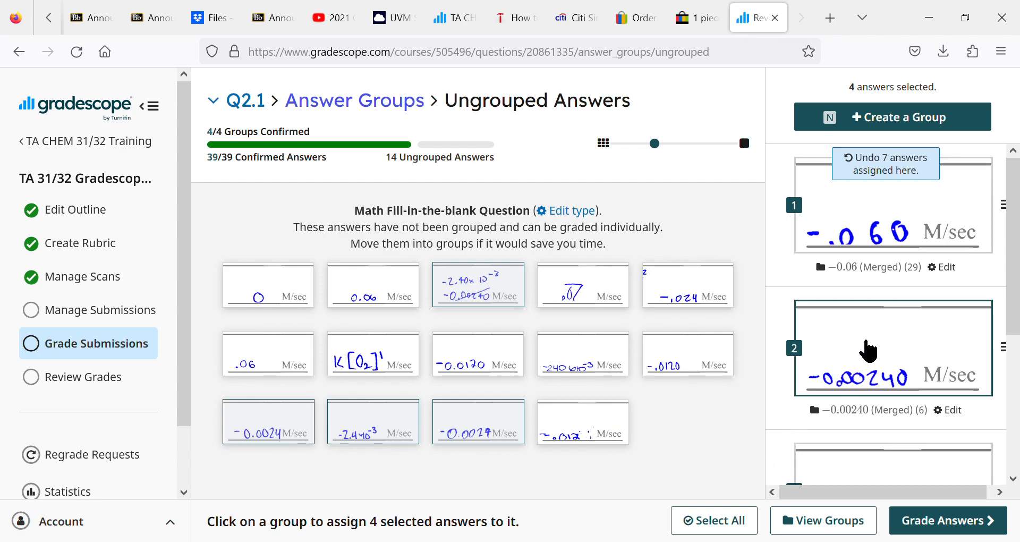
left_click(868, 351)
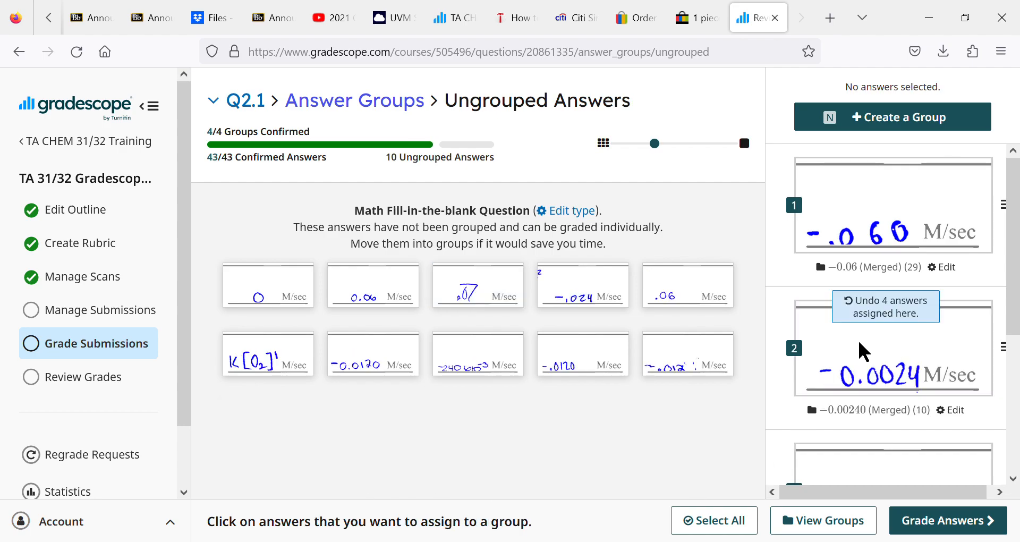
- Check the existing answer groups and create a new group named "Incorrect (no rate given)"
scroll(864, 351, "down", 1)
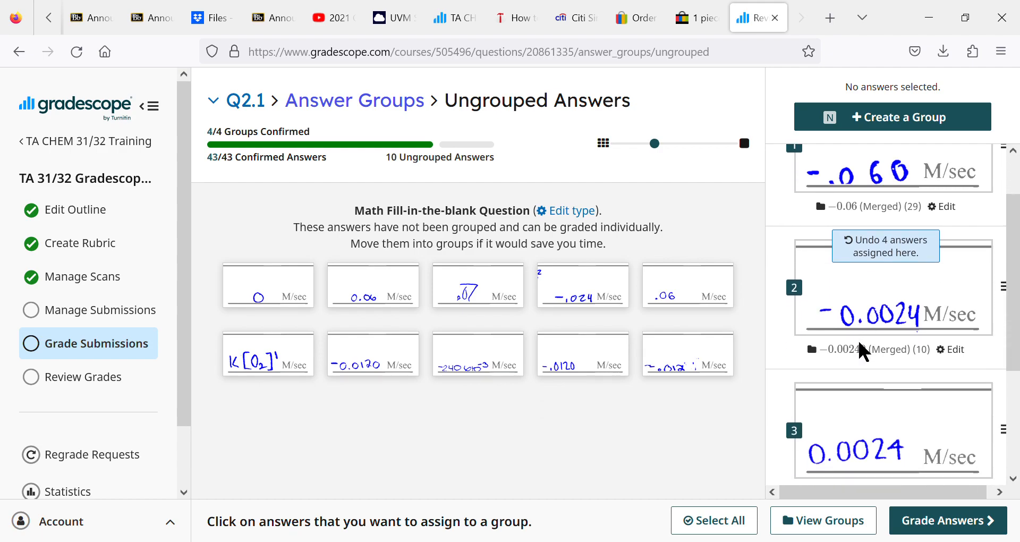
scroll(864, 351, "down", 1)
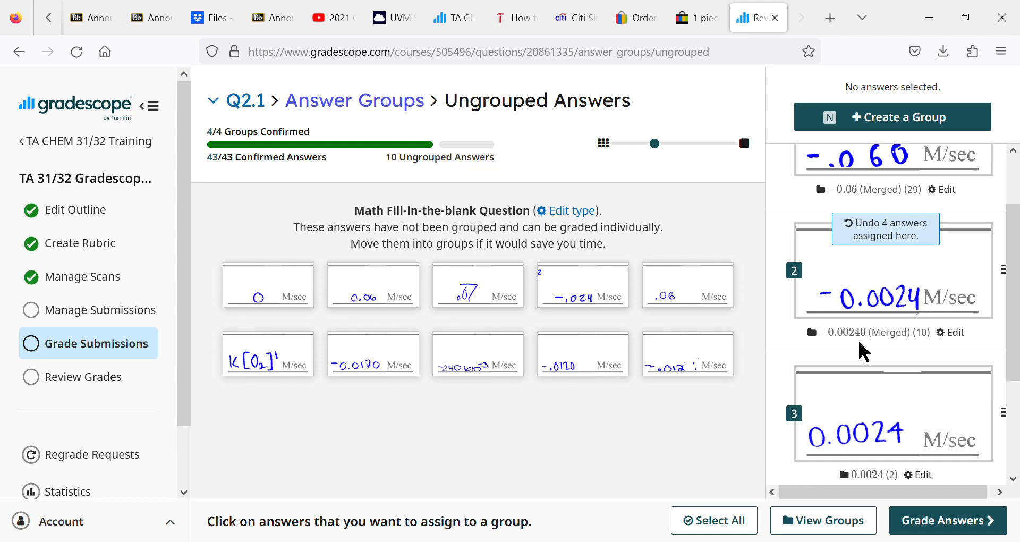
scroll(864, 351, "down", 1)
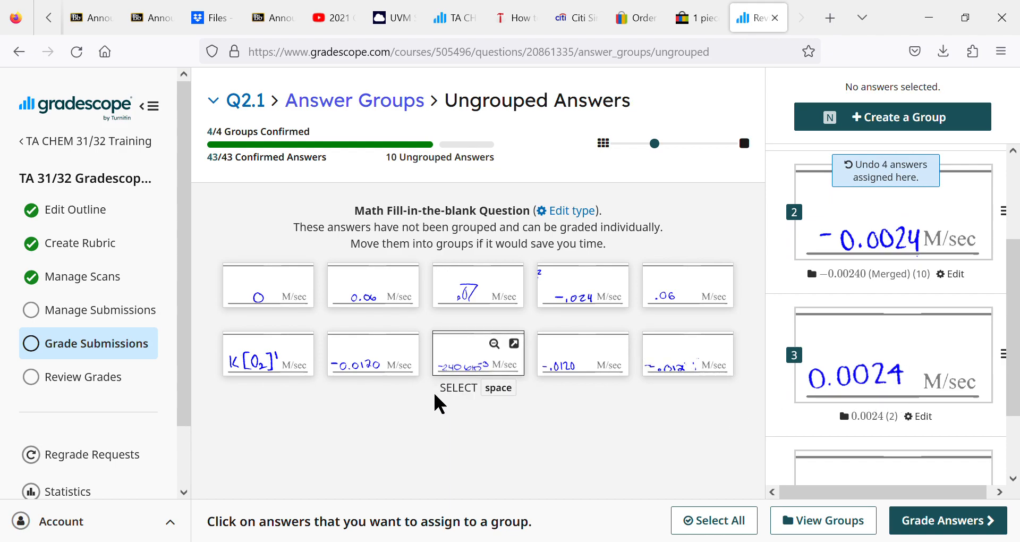
scroll(838, 431, "down", 3)
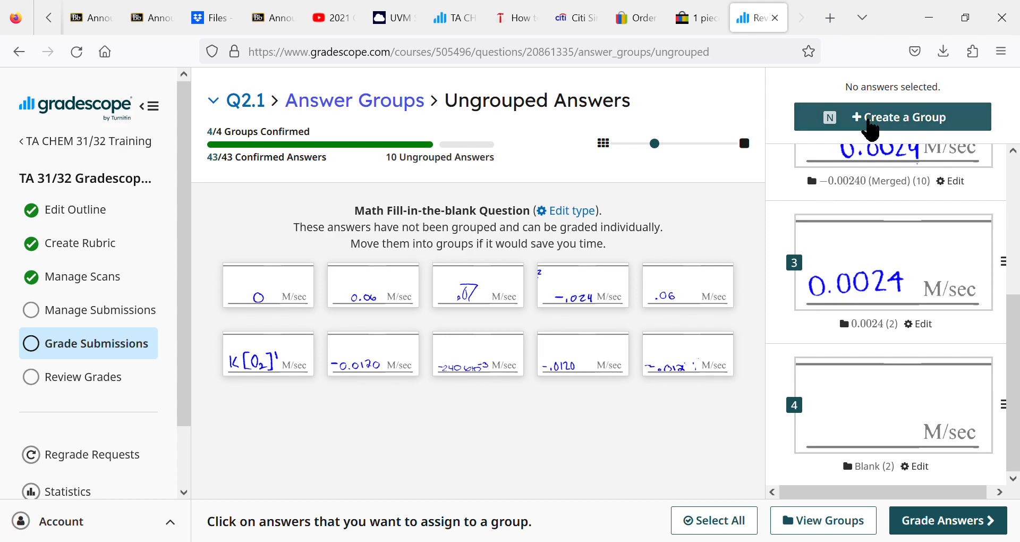
left_click(869, 127)
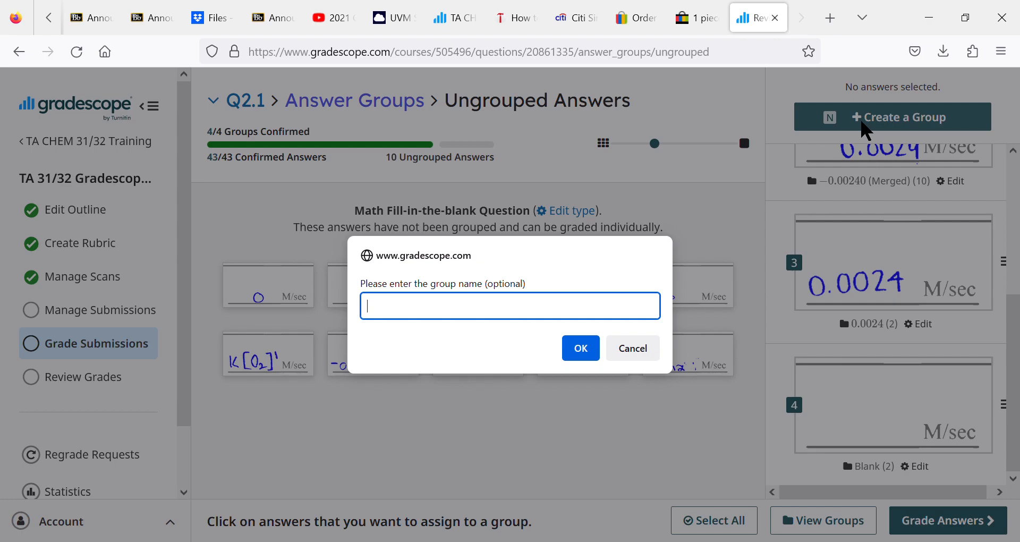
type("Incorrect")
type(" not rate")
key("BackSpace")
key("BackSpace")
key("BackSpace")
key("BackSpace")
key("BackSpace")
key("BackSpace")
key("BackSpace")
key("BackSpace")
key("BackSpace")
type("(no rate given)")
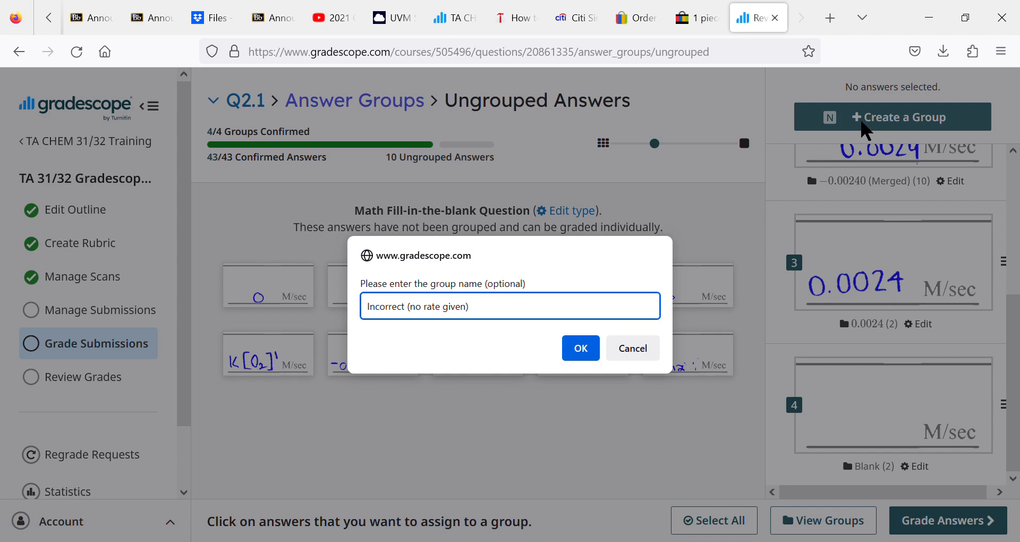
left_click(588, 352)
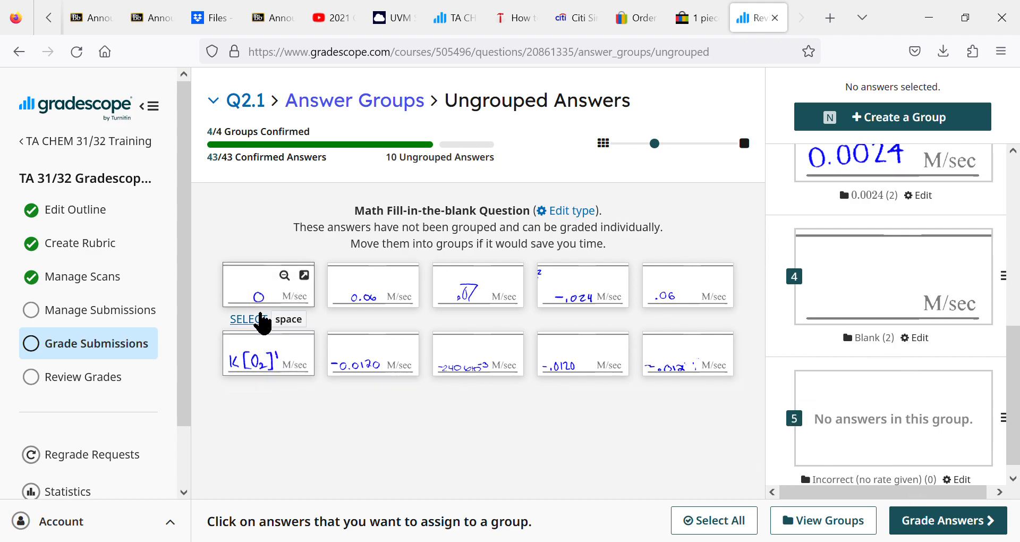
- Assign the ungrouped answers 0 and K[O₂]¹ to the "Incorrect (no rate given)" group
left_click(263, 305)
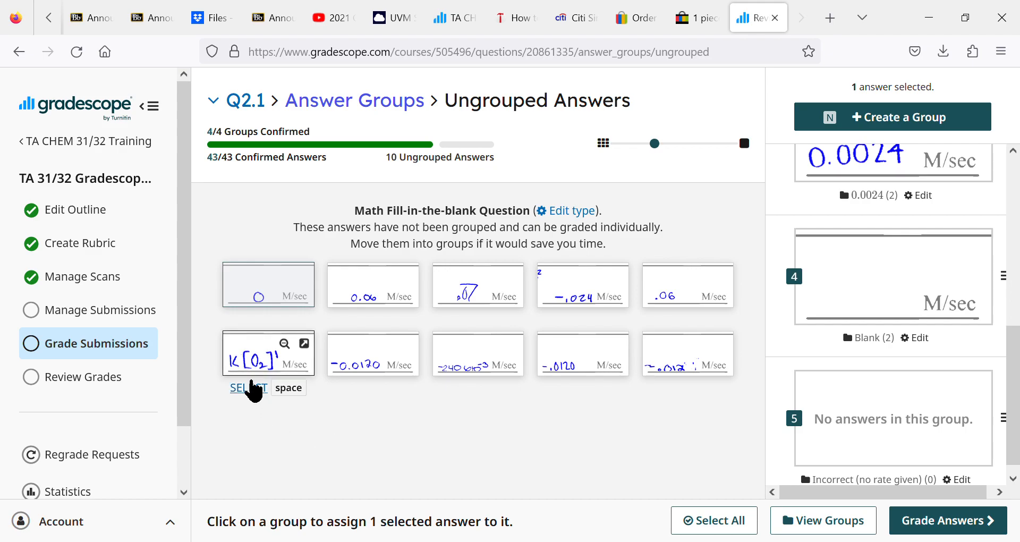
left_click(247, 366)
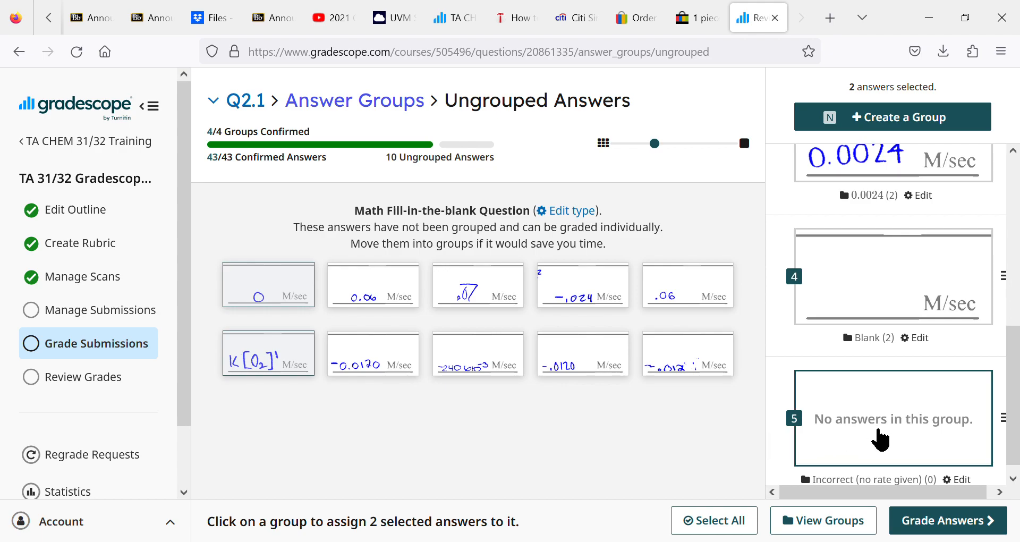
left_click(880, 439)
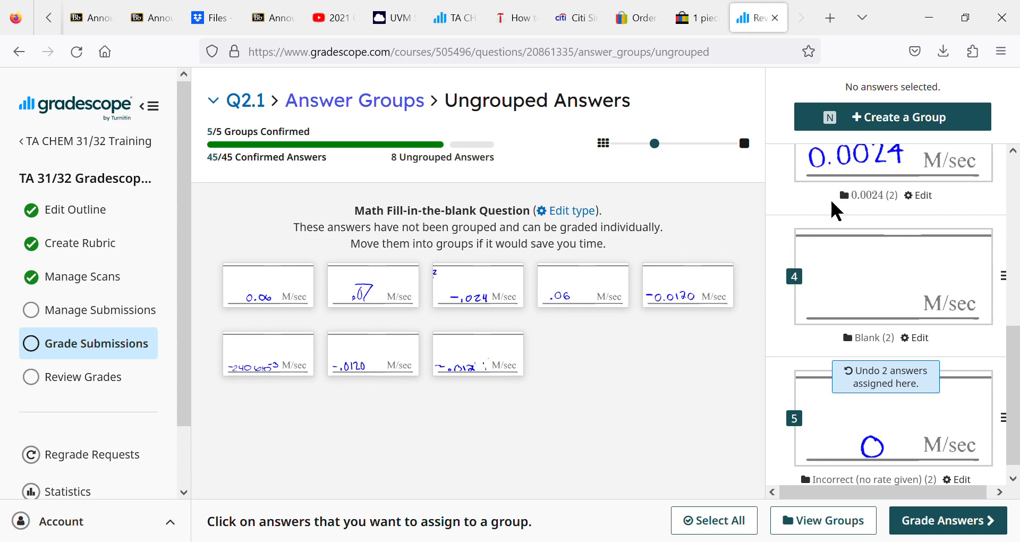
- Create a group named "Incorrect (no negative sign)" and assign the ungrouped answers 0.06 and .06 to it
left_click(857, 126)
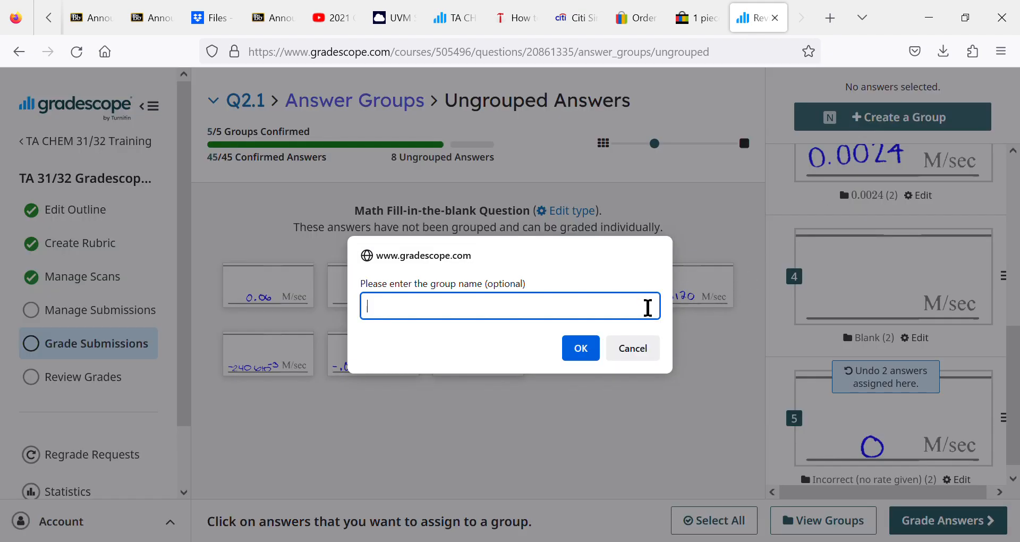
type("Incorrect (no negative sign)")
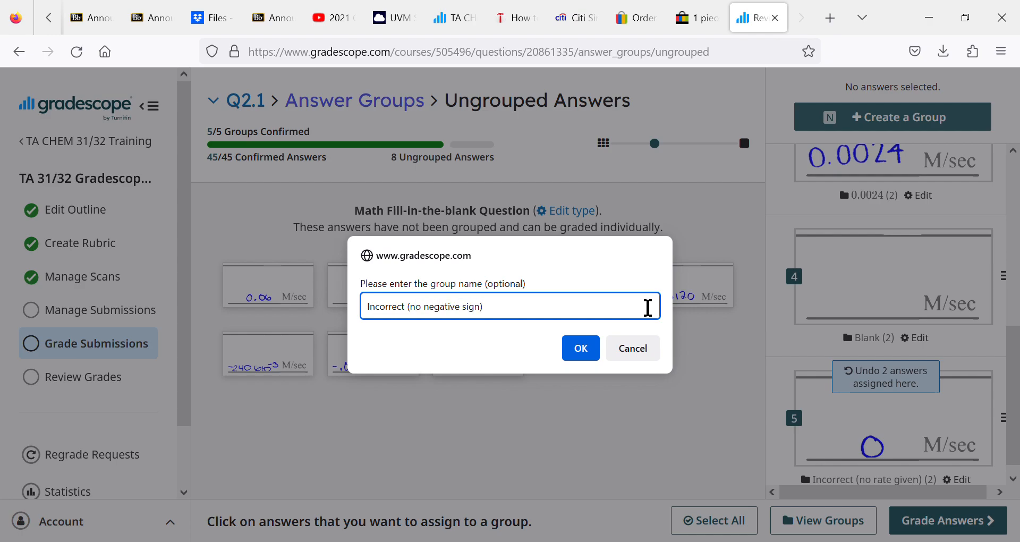
left_click(583, 355)
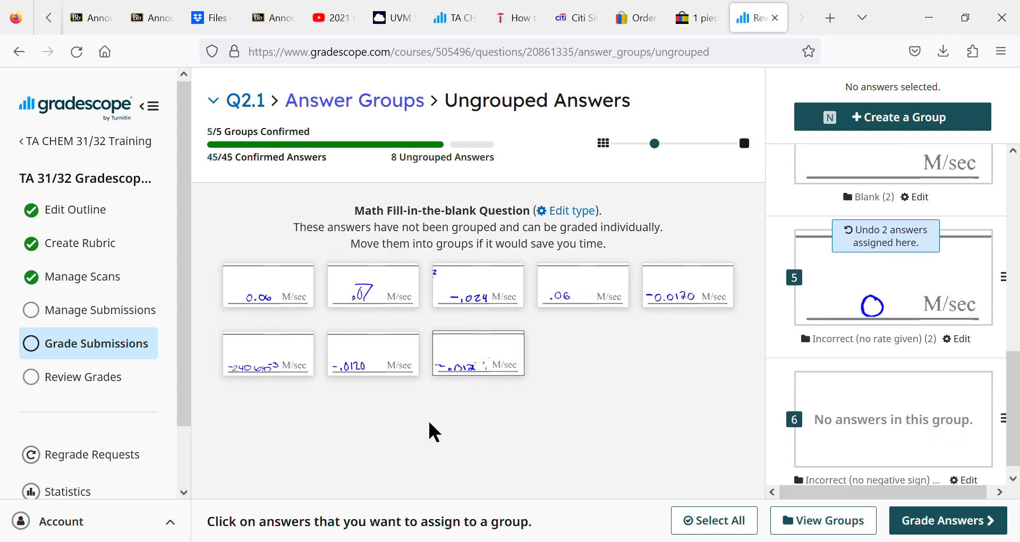
left_click(248, 304)
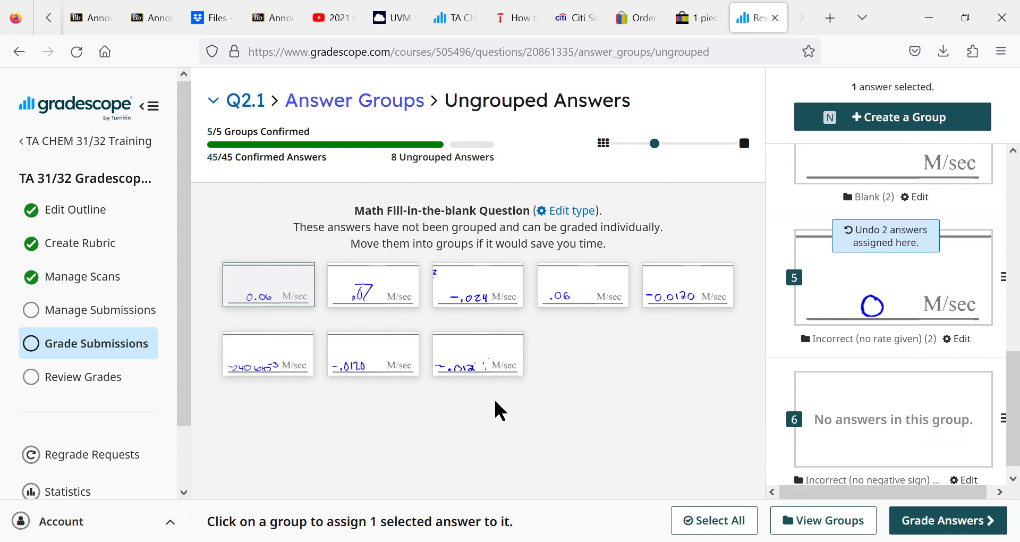
left_click(578, 301)
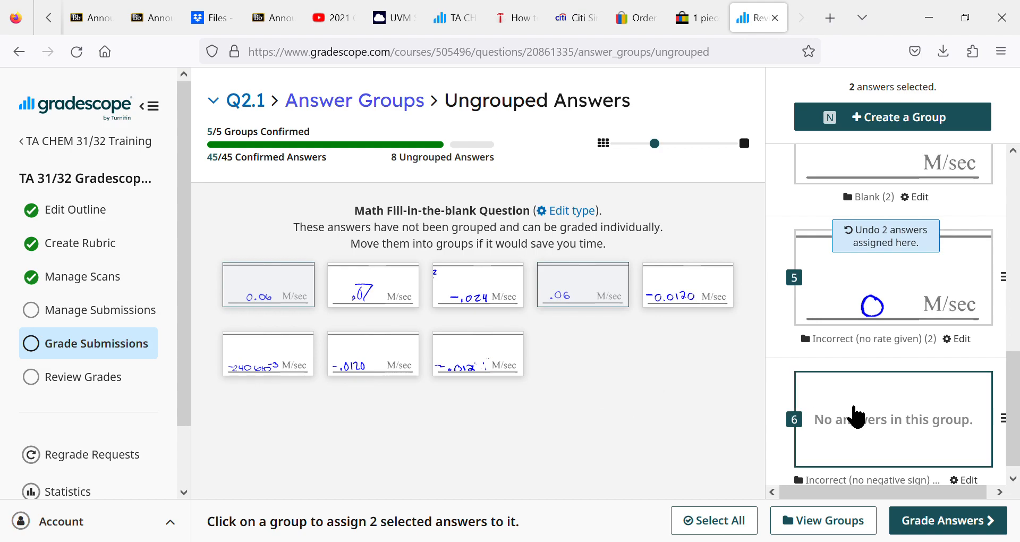
left_click(855, 416)
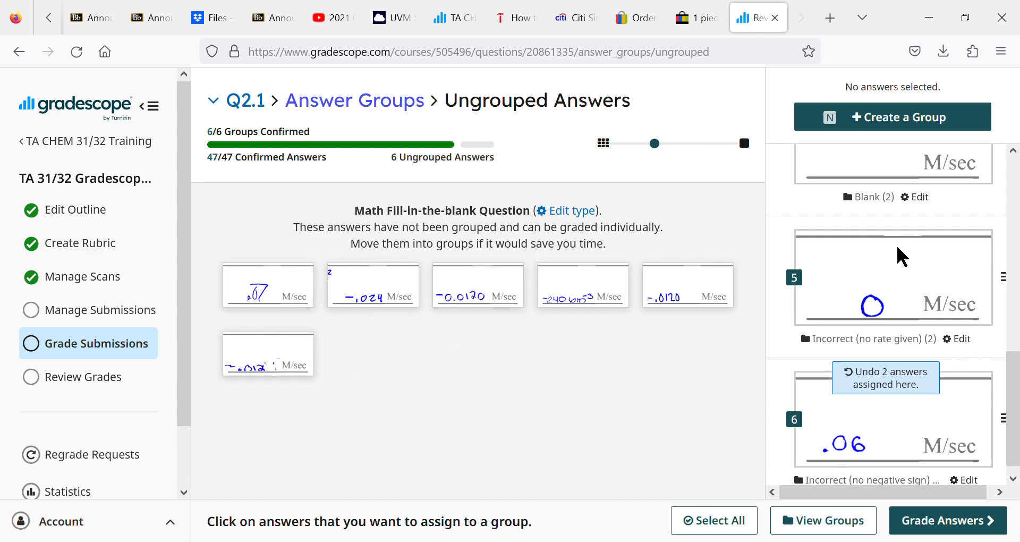
- Create a new answer group named "Incorrect" for question 2.1
left_click(867, 118)
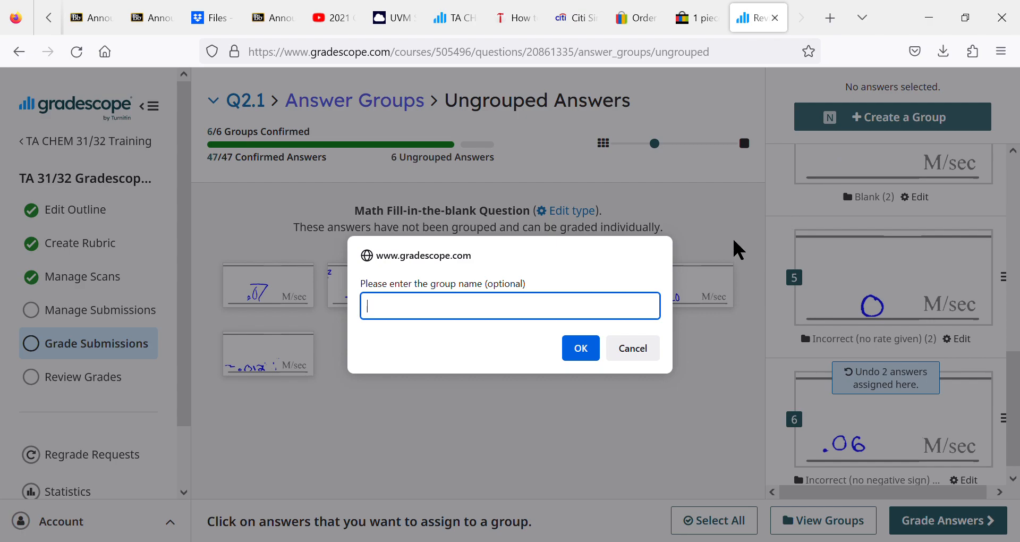
type("Incorrect")
left_click(570, 353)
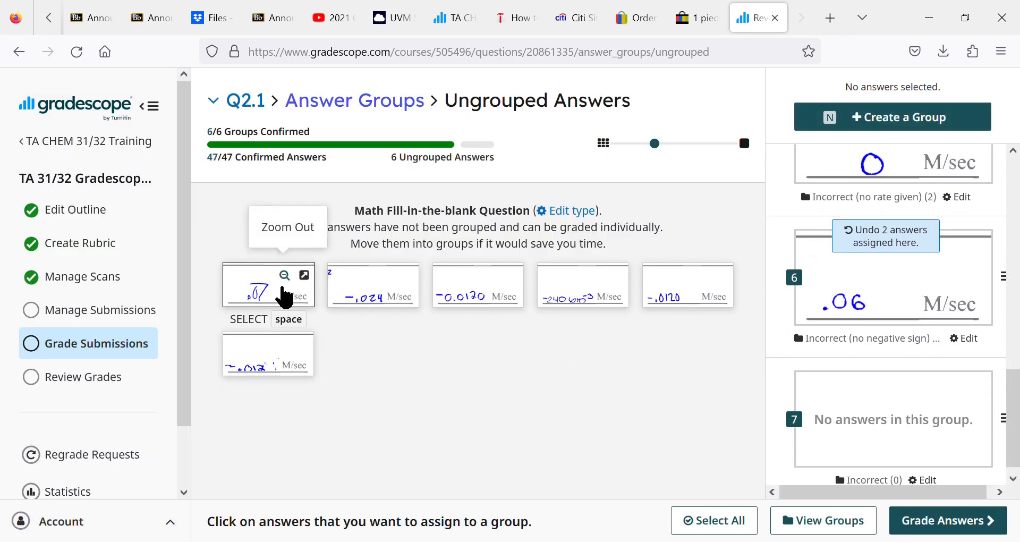
left_click(361, 301)
left_click(253, 292)
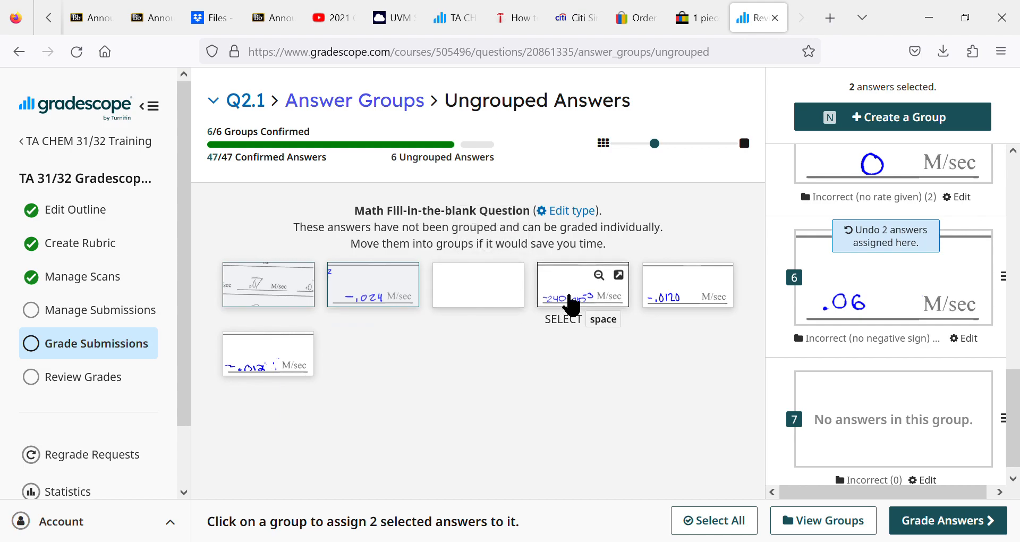
left_click(571, 293)
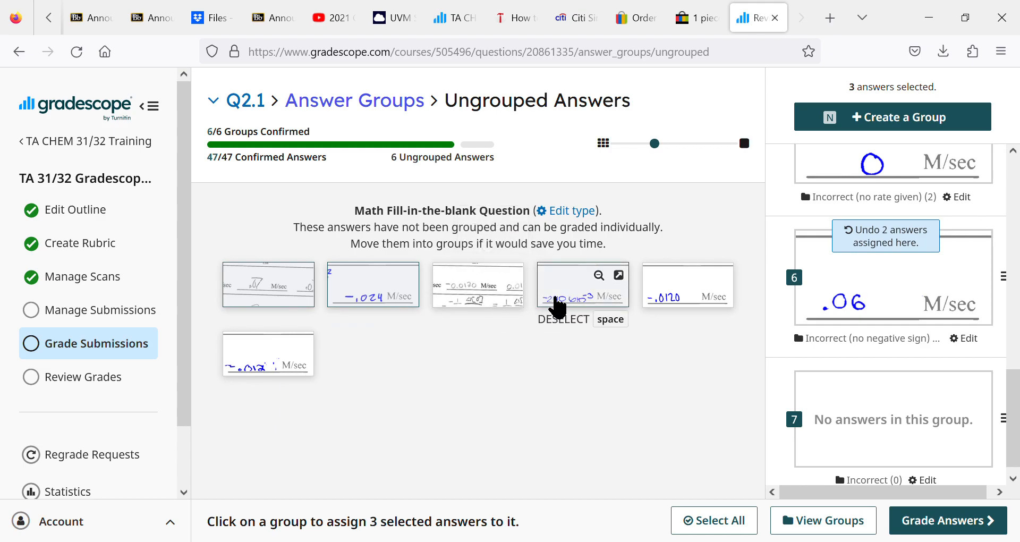
left_click(553, 300)
left_click(363, 302)
left_click(246, 300)
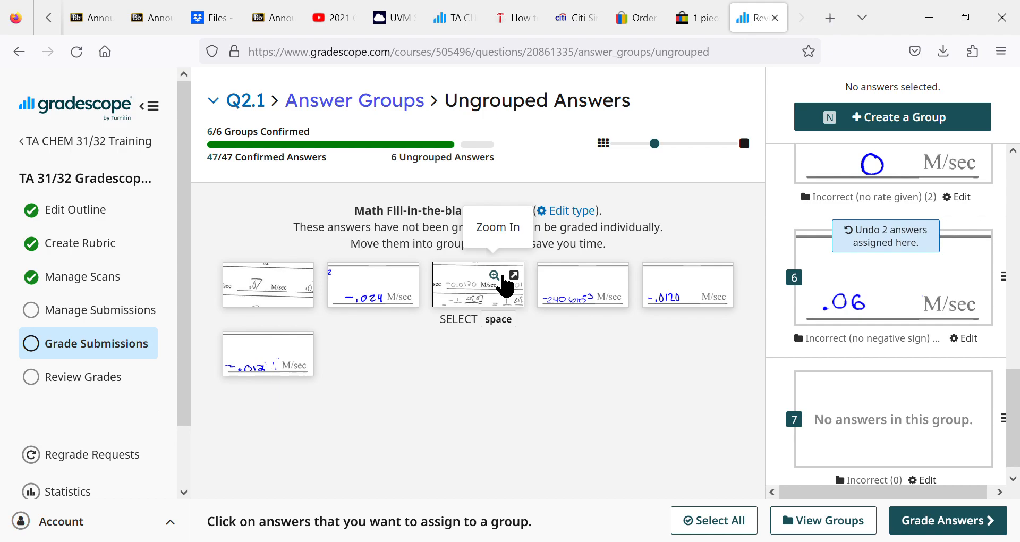
- Preview the full submission page behind the ungrouped answer −0.0120, then close it
left_click(503, 277)
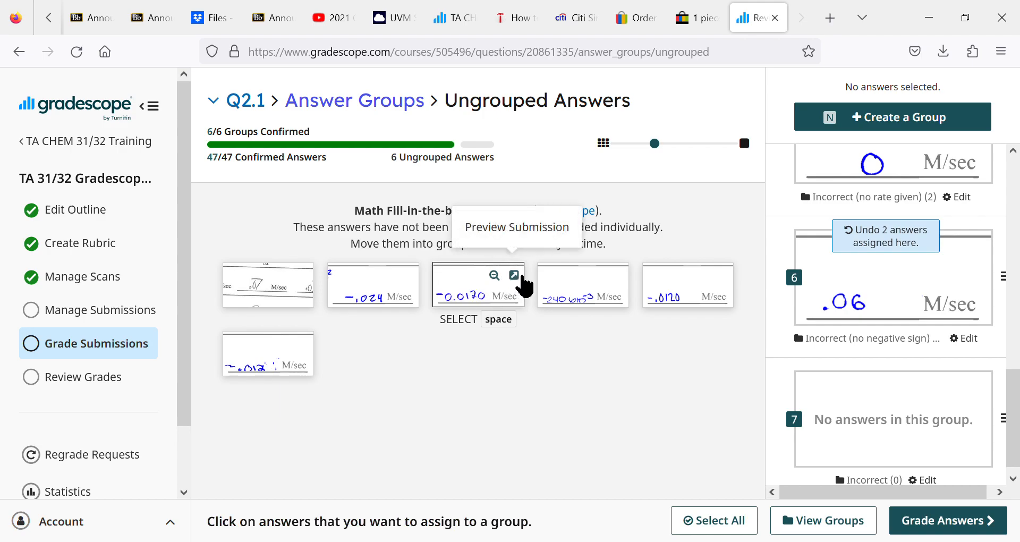
left_click(514, 275)
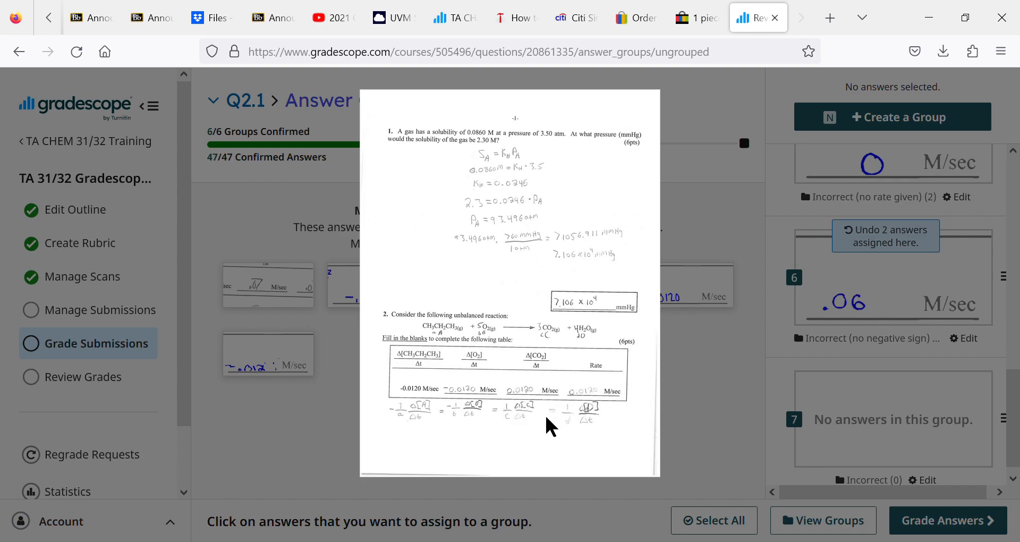
left_click(686, 405)
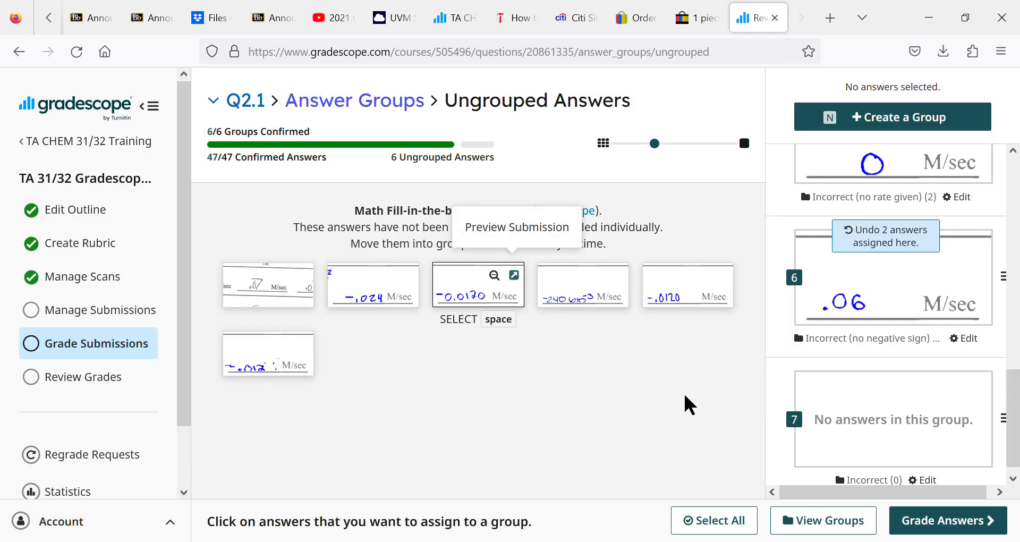
- Assign all six remaining ungrouped answers, including .07, −.024 and −0.0120, to the "Incorrect" group
left_click(273, 304)
left_click(274, 351)
left_click(365, 314)
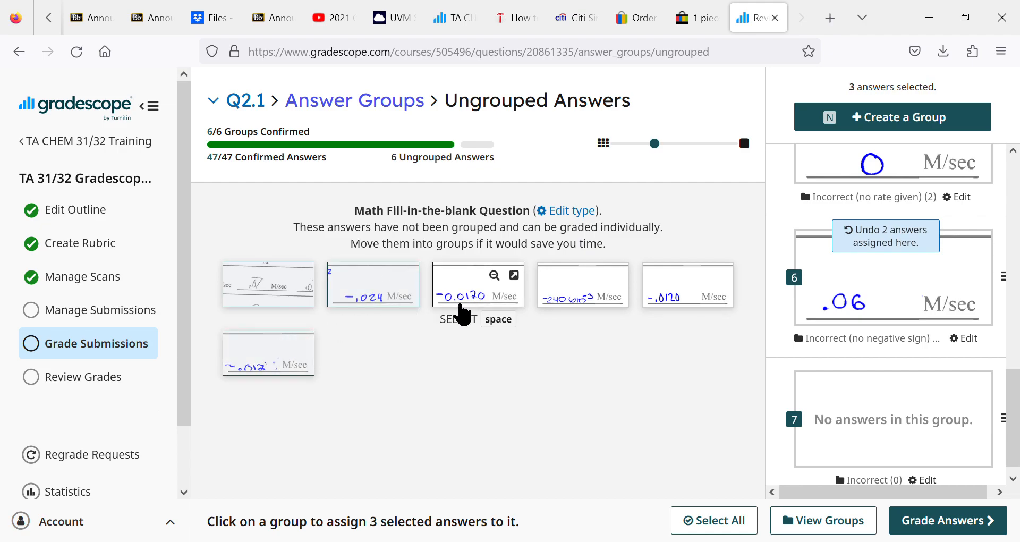
left_click(465, 298)
left_click(566, 295)
left_click(681, 302)
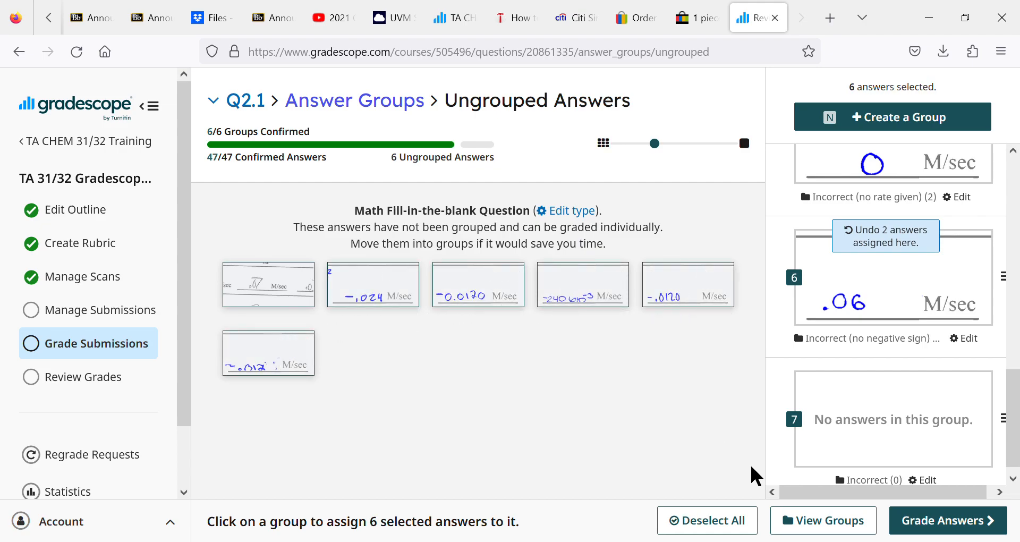
left_click(1013, 479)
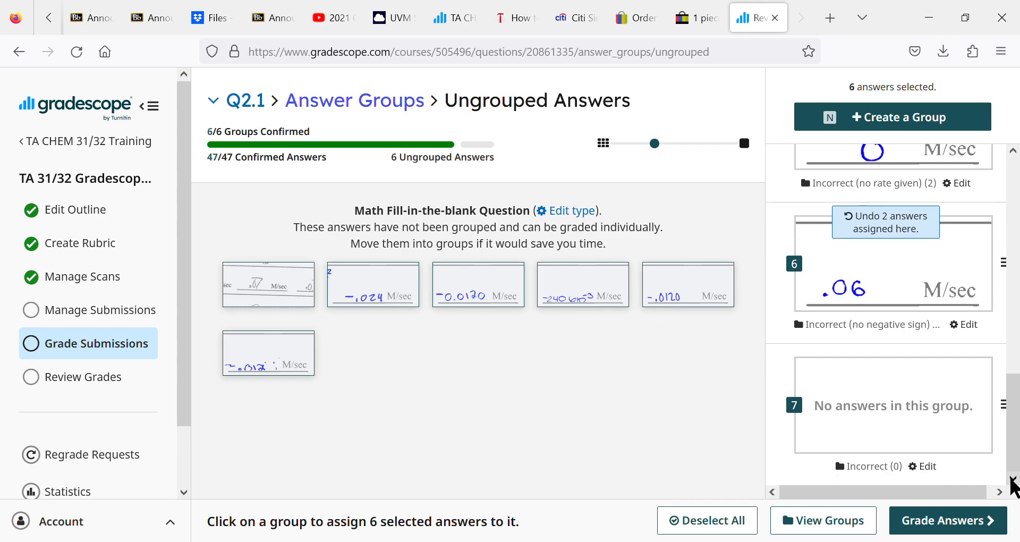
left_click(912, 409)
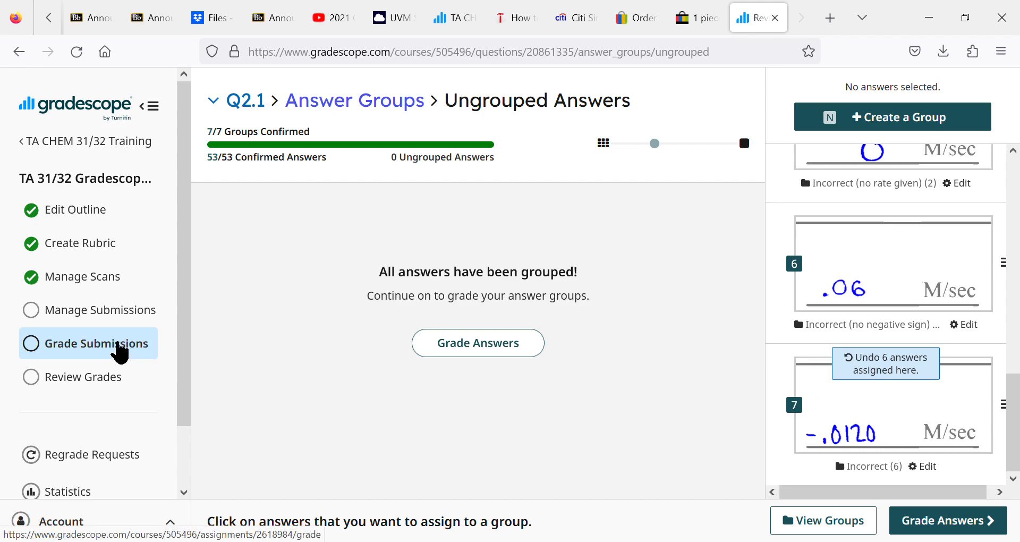
- Go back to the grading dashboard and reopen the answer groups of question 2.1: Rate O2
left_click(121, 352)
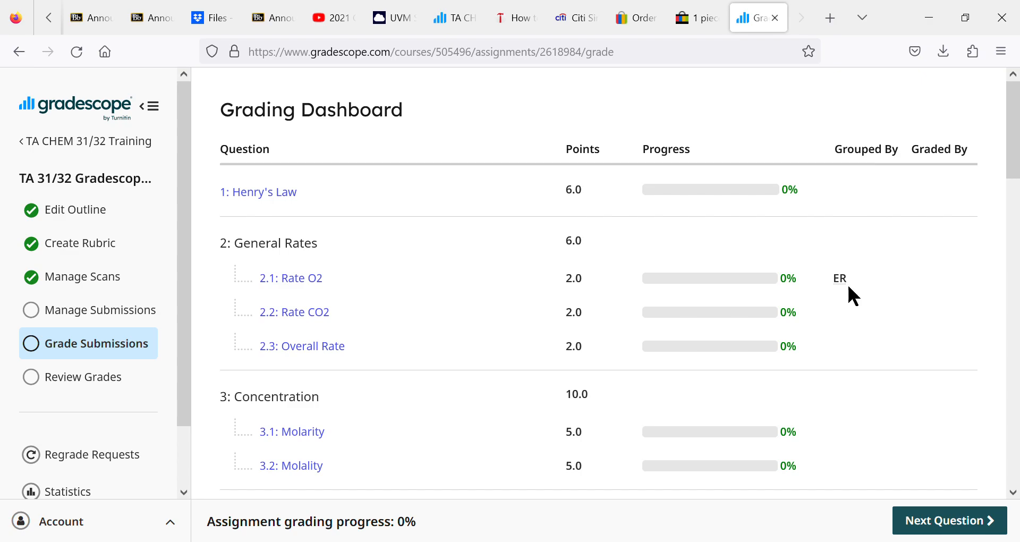
left_click(305, 287)
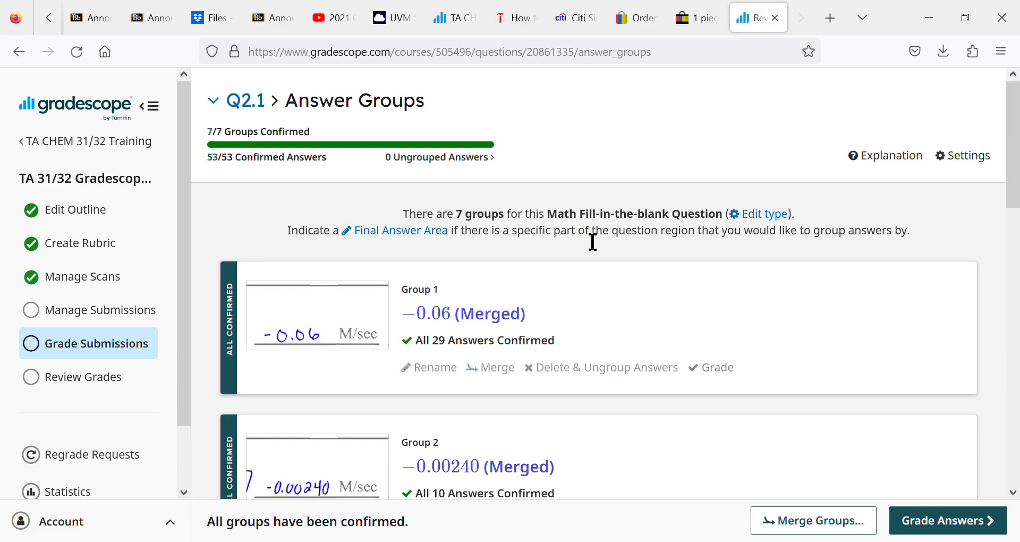
scroll(591, 241, "down", 2)
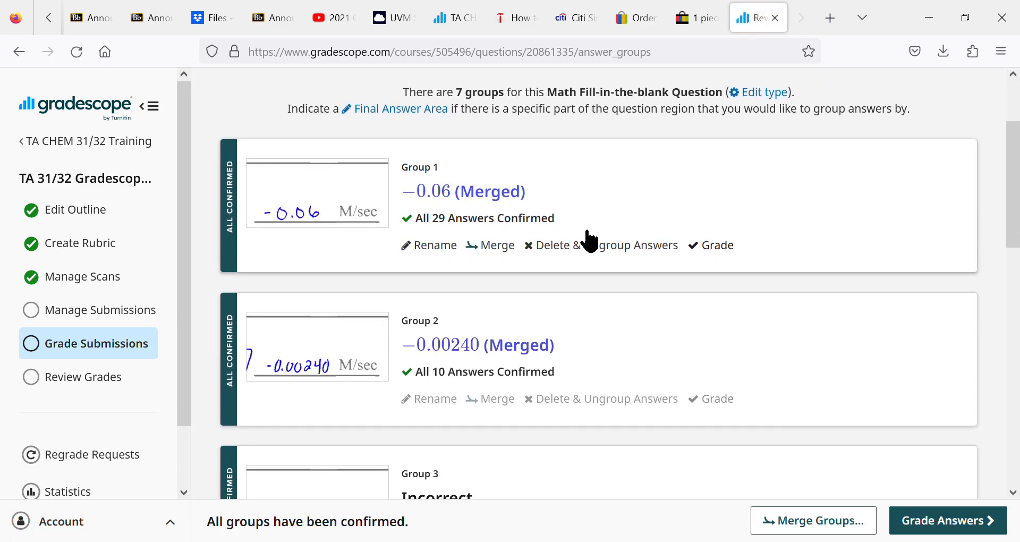
scroll(591, 242, "down", 1)
scroll(587, 239, "up", 1)
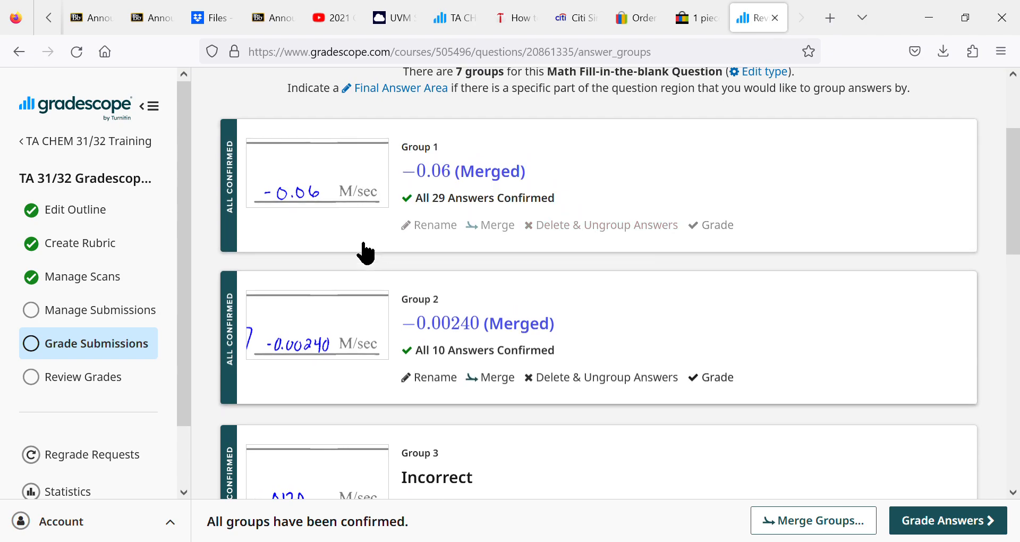
- Open the −0.06 (Merged) group and examine all its confirmed answers for misgrouped ones
left_click(331, 186)
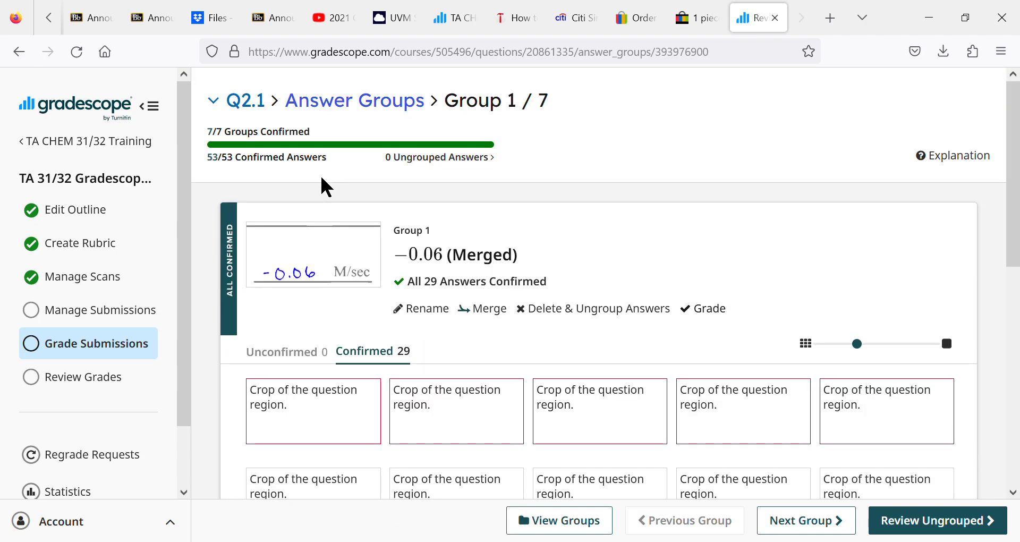
scroll(685, 257, "down", 3)
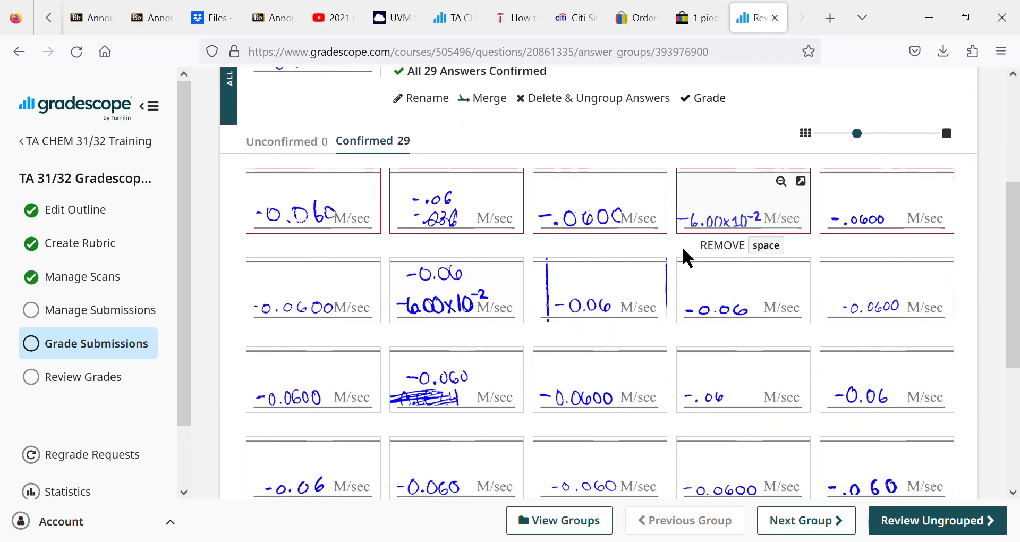
scroll(686, 256, "down", 1)
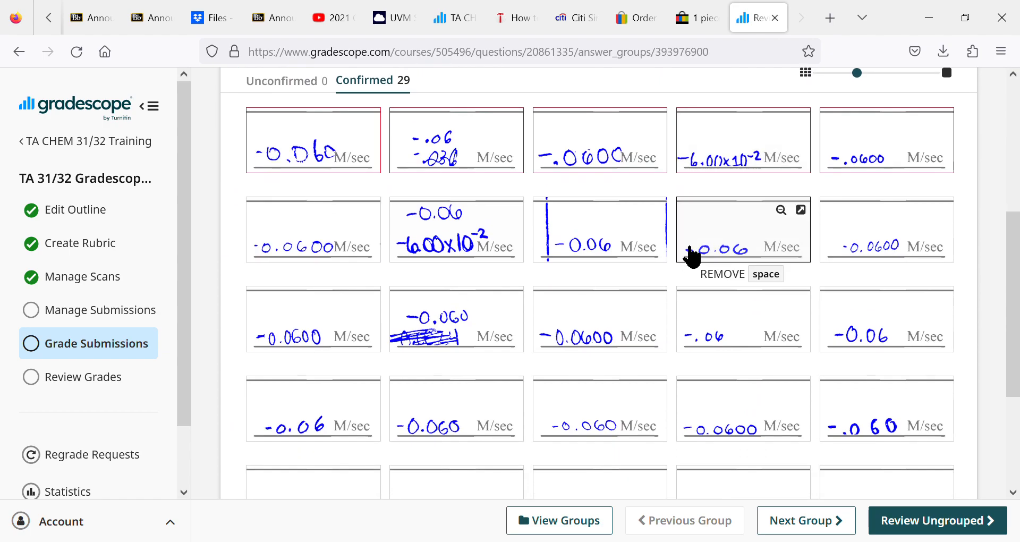
scroll(675, 303, "down", 1)
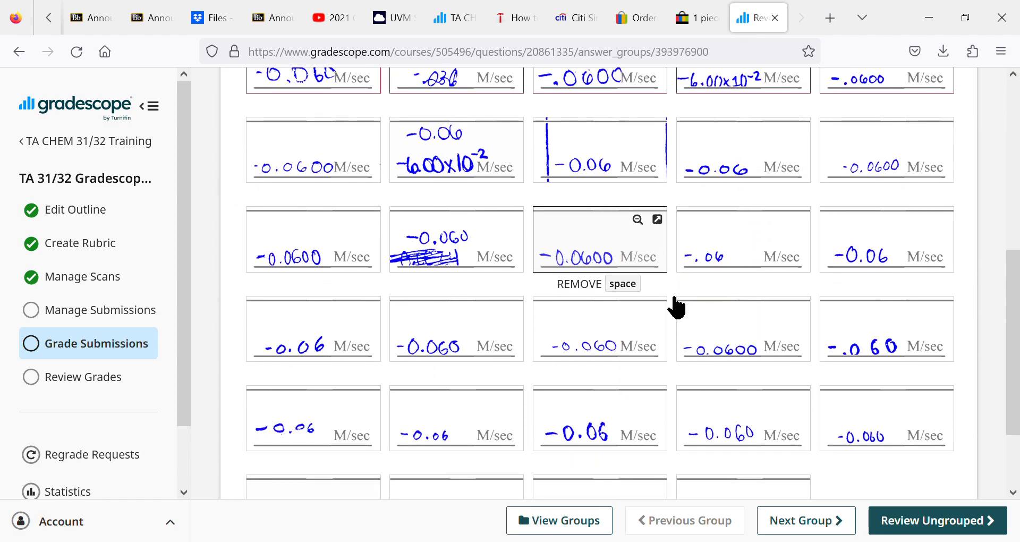
scroll(676, 307, "down", 1)
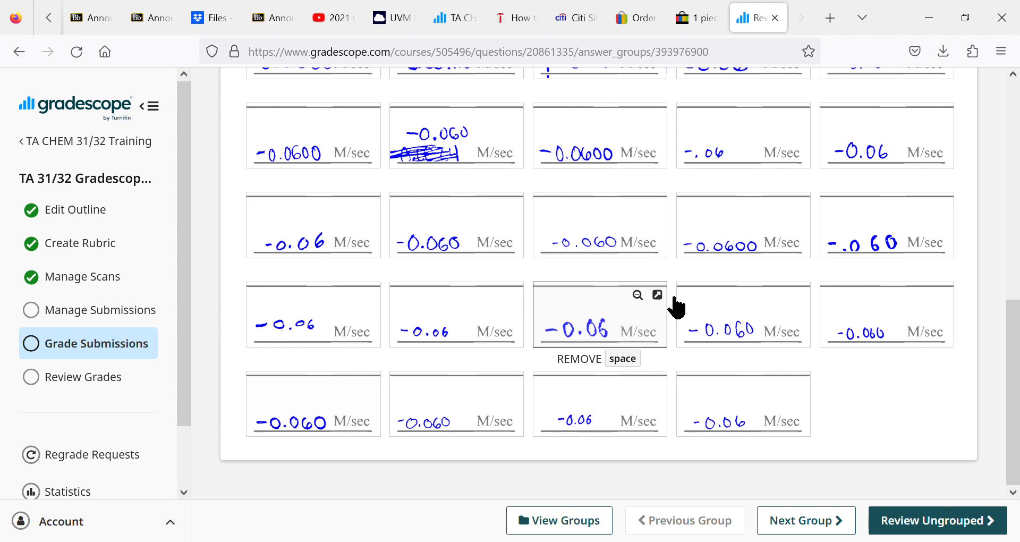
scroll(677, 308, "up", 2)
key("Up")
key("Up")
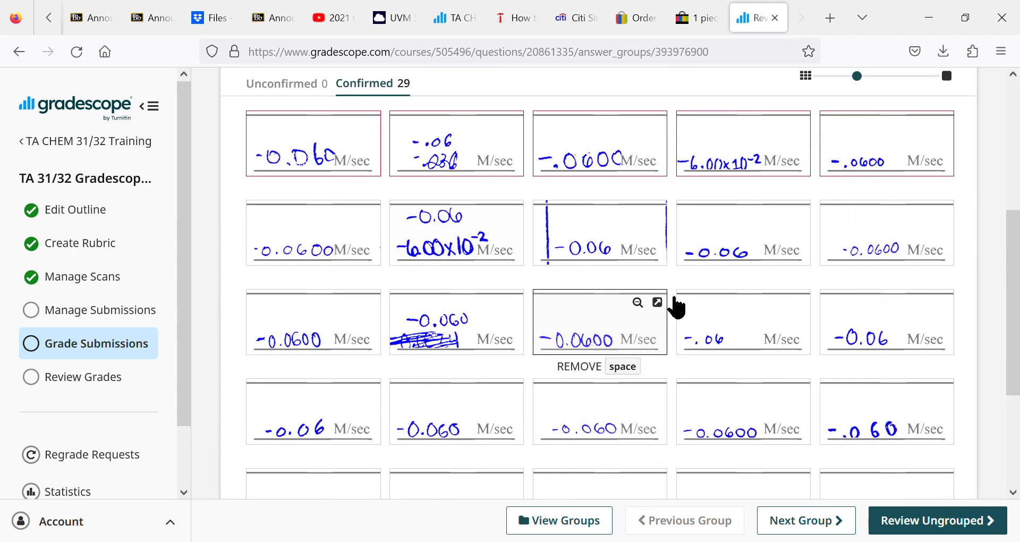
key("Down")
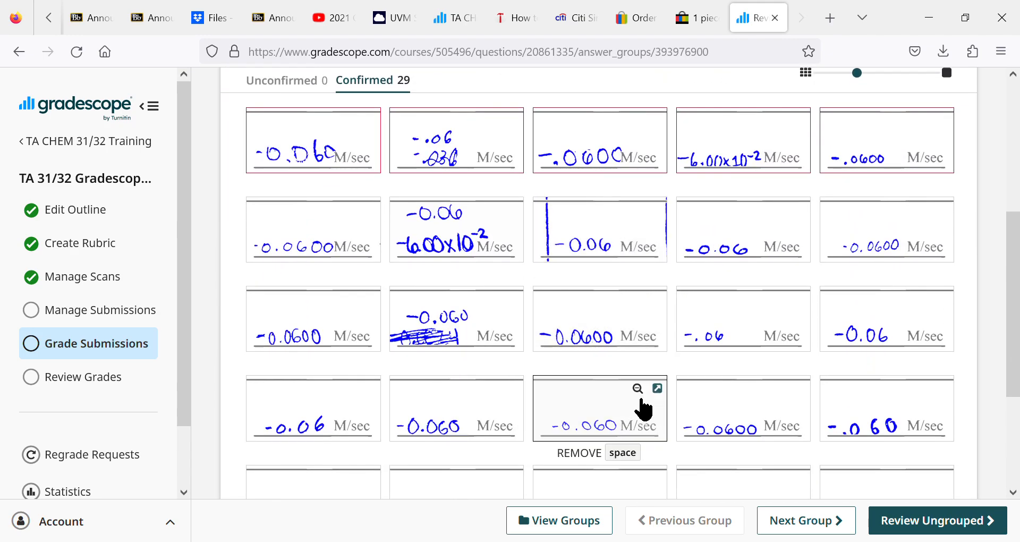
- Check the confirmed answers in the −0.00240 (Merged) and Incorrect groups and move on to the 0.0024 group
left_click(797, 524)
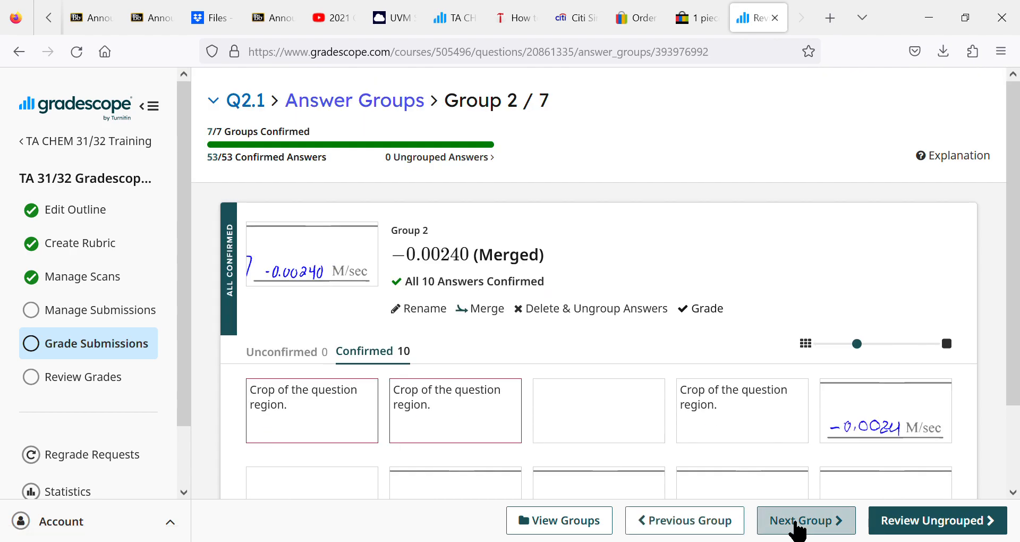
scroll(710, 317, "down", 2)
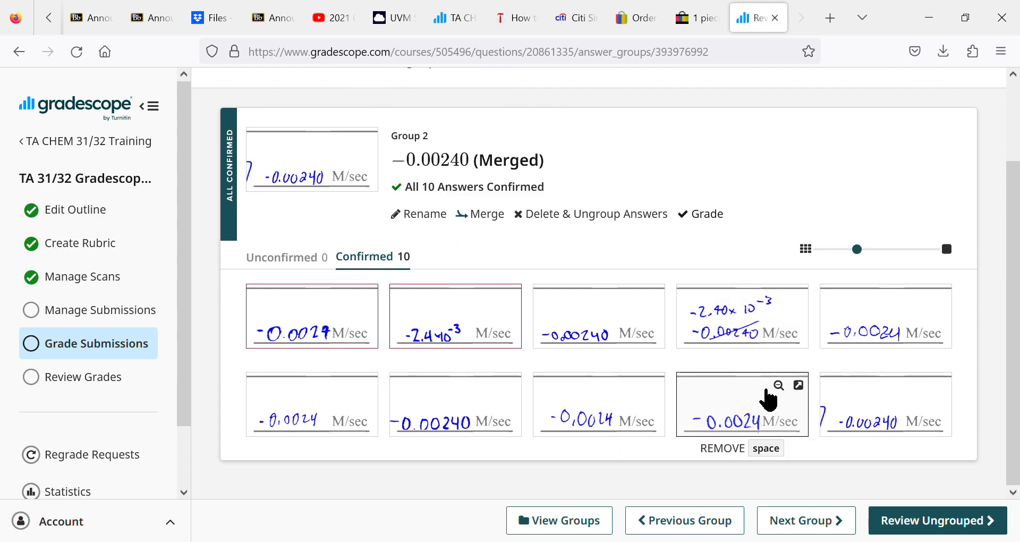
left_click(799, 522)
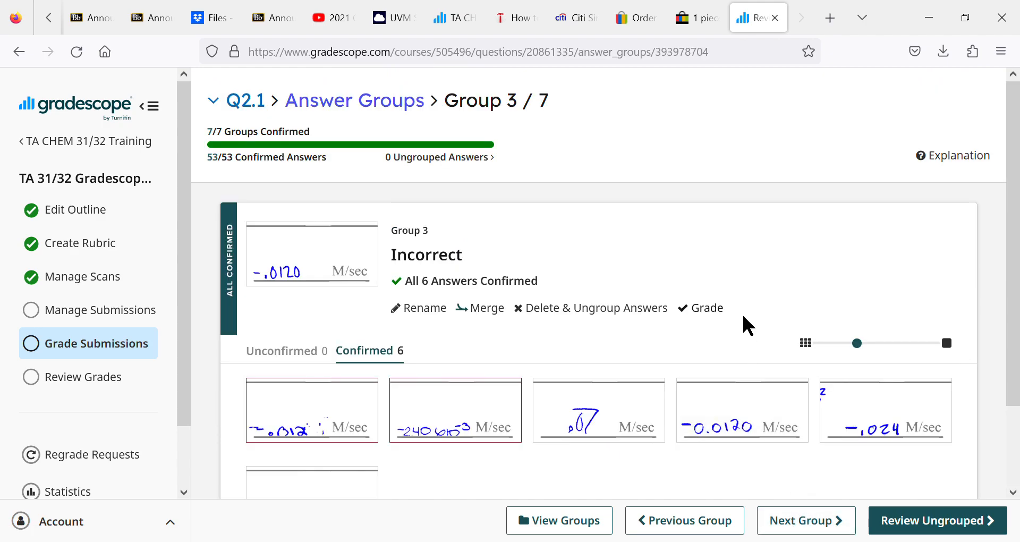
scroll(744, 323, "down", 2)
left_click(790, 526)
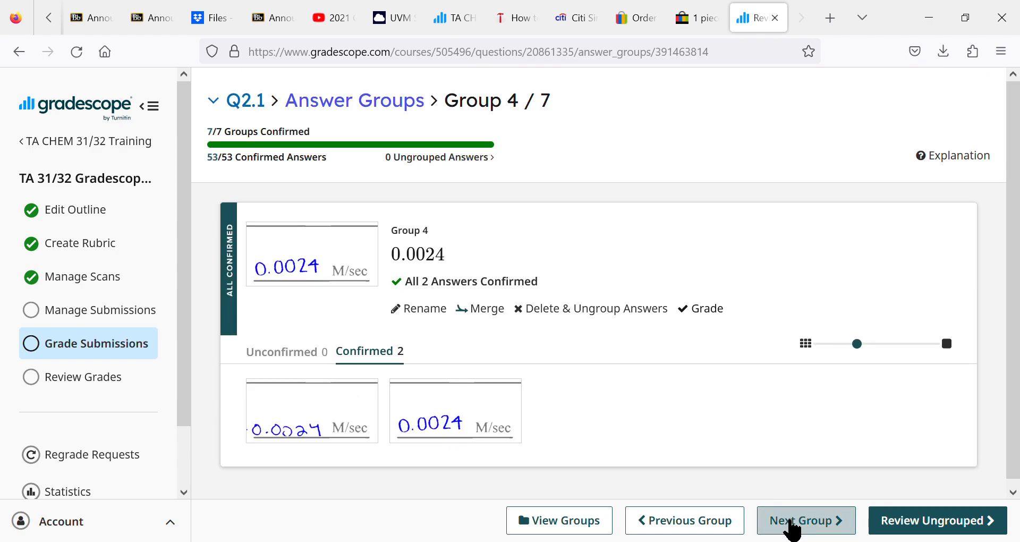
- Open the Blank group and preview the full submission pages of both its answers
left_click(791, 526)
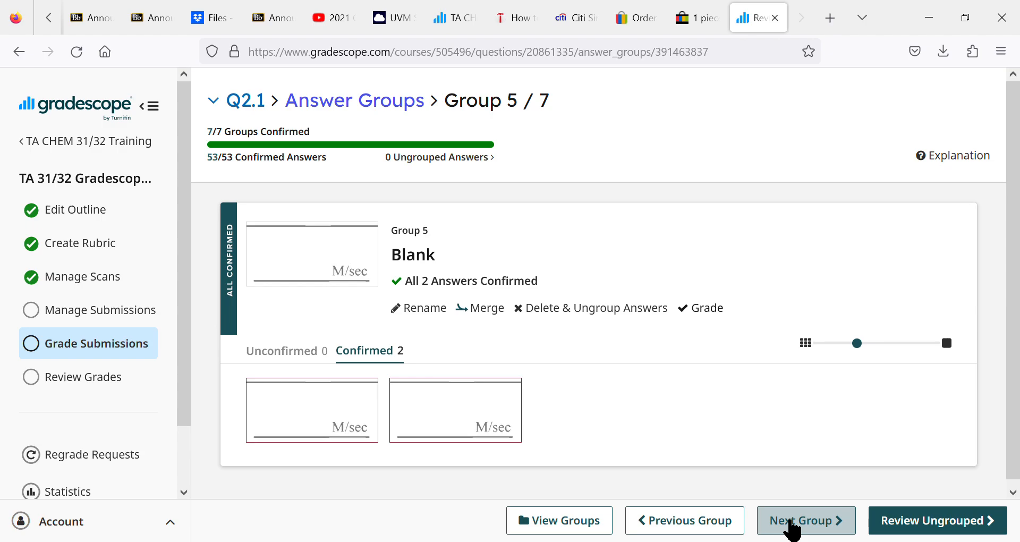
mouse_move(337, 466)
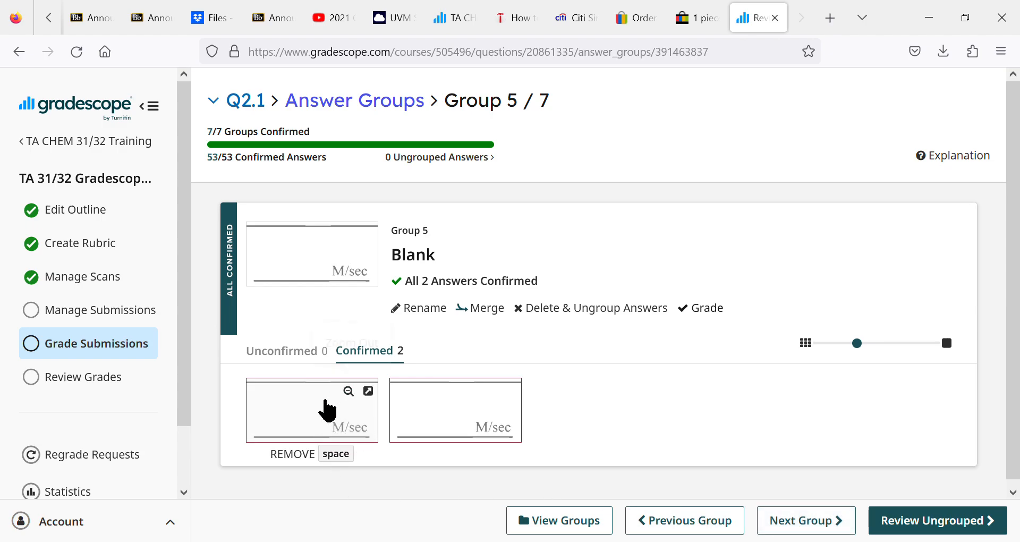
left_click(369, 391)
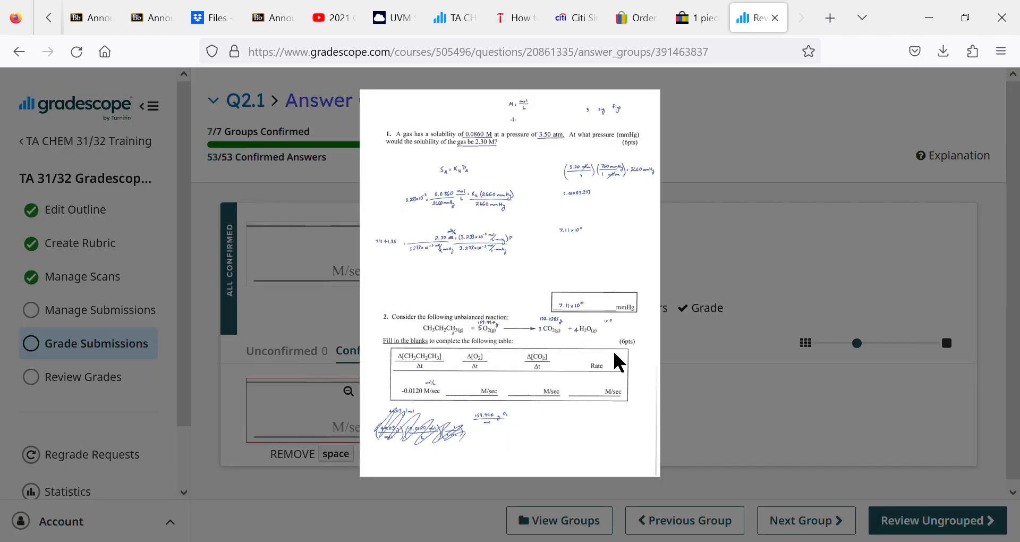
left_click(698, 400)
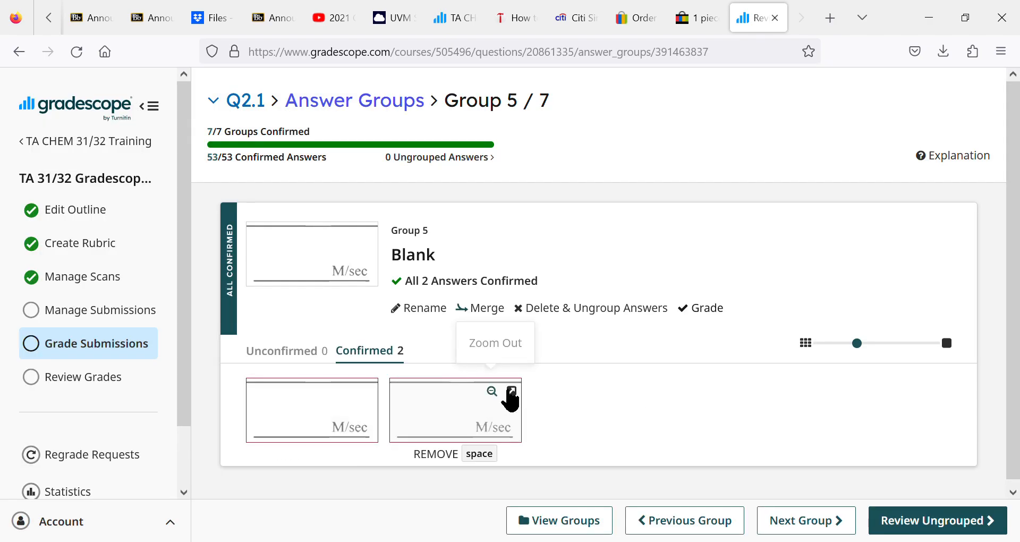
left_click(512, 391)
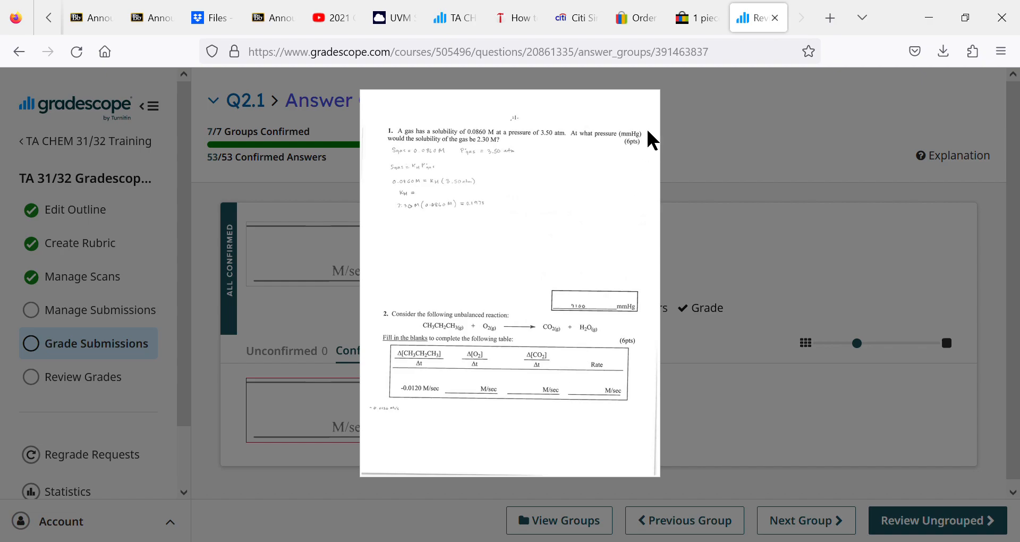
left_click(715, 151)
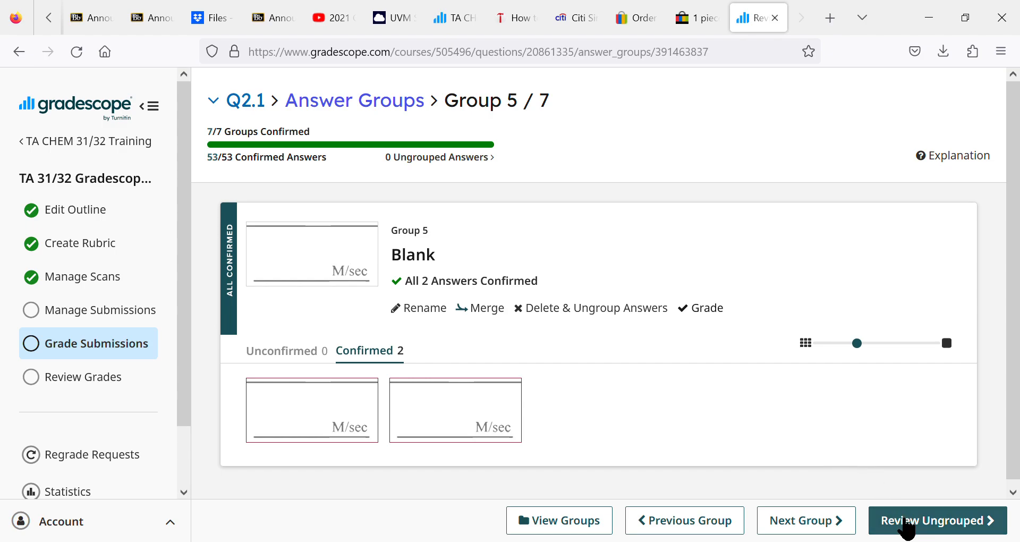
- Leave the group review through the ungrouped answers and start grading question 2.1 by answer group
left_click(907, 524)
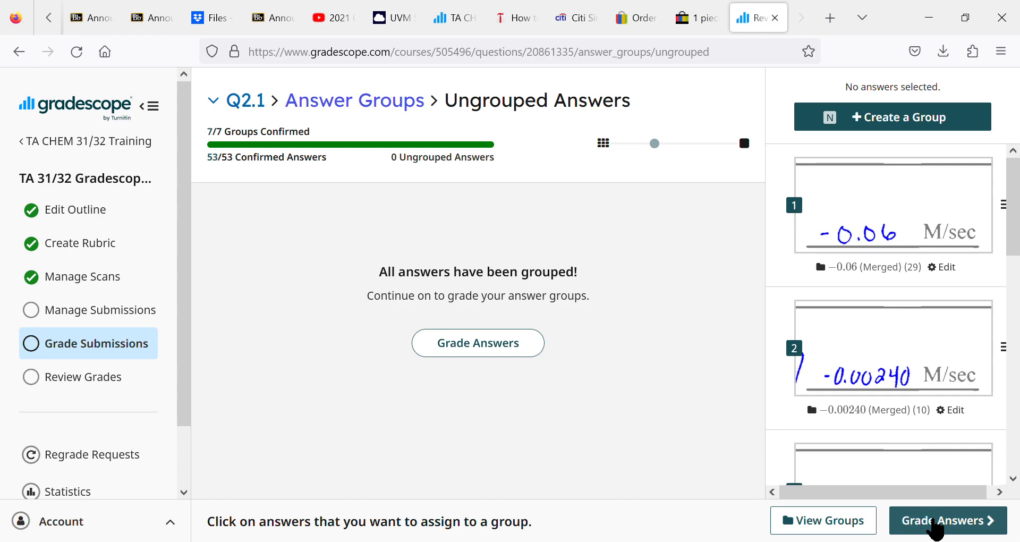
left_click(936, 529)
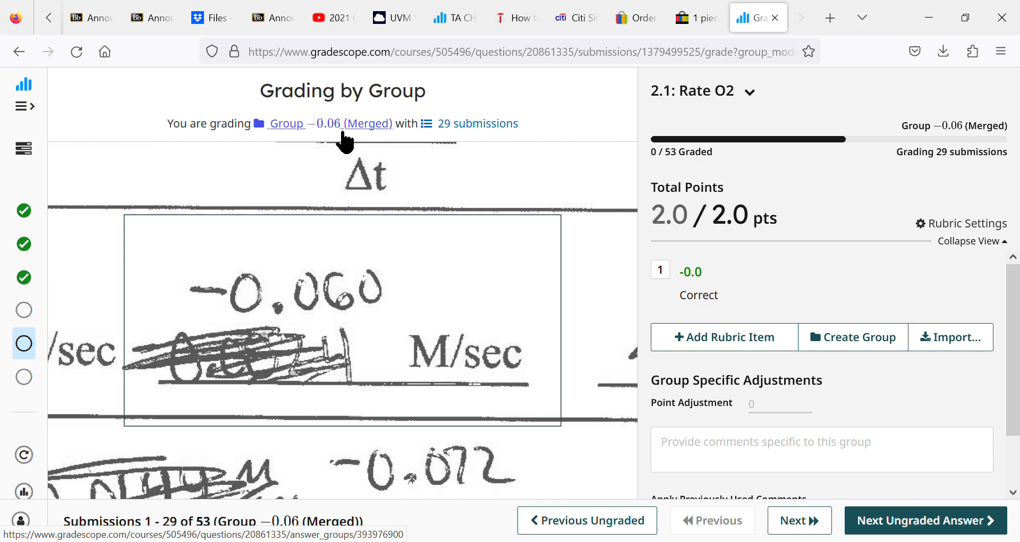
- Grade the −0.06 (Merged) group as Correct and add a −2 rubric item described as "Incorrect"
left_click(686, 302)
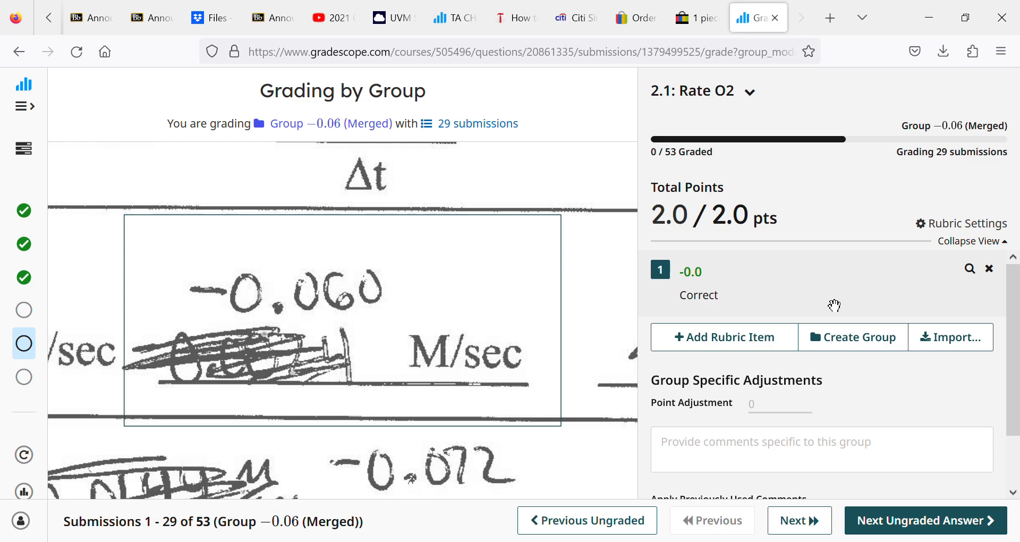
left_click(759, 348)
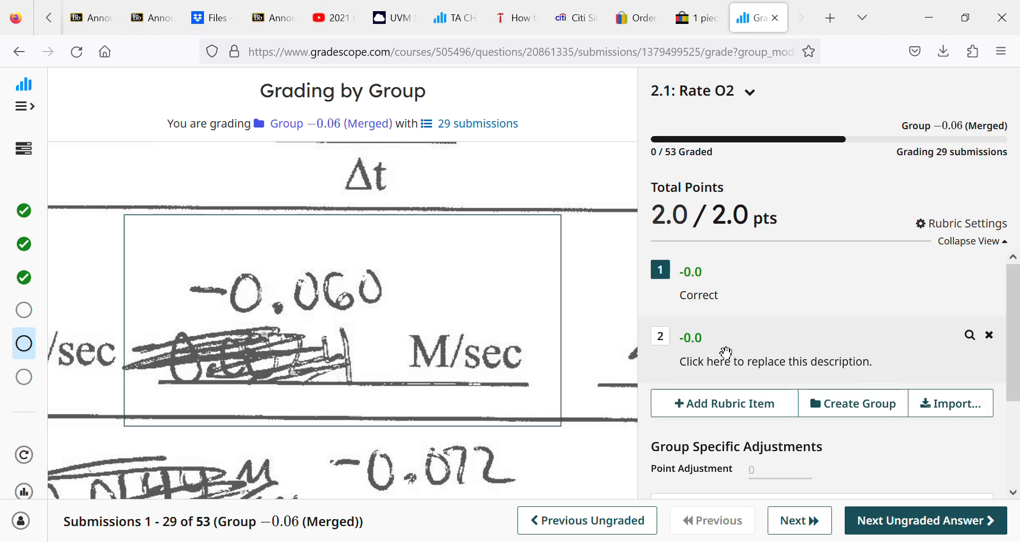
left_click(707, 348)
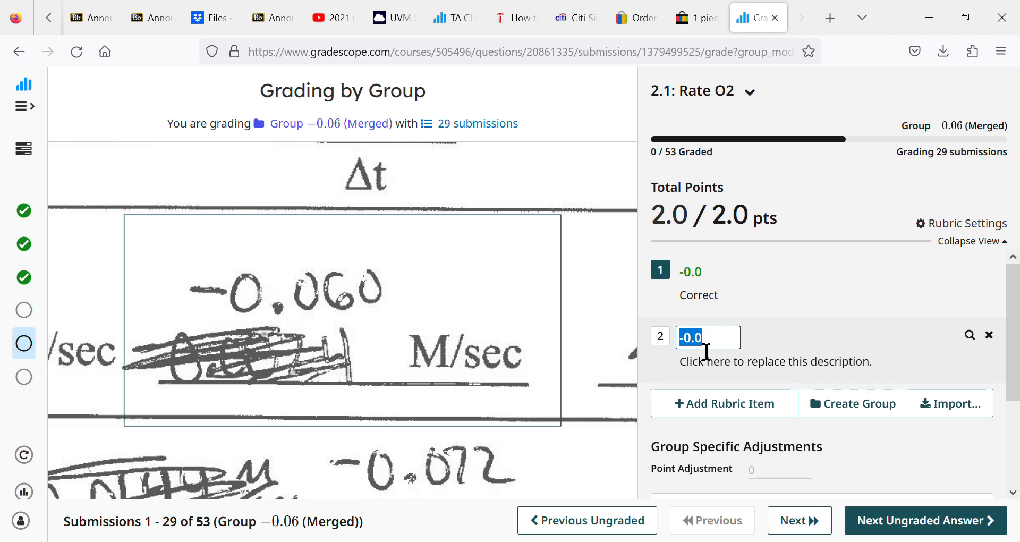
type("-2")
left_click(706, 364)
type("Incorrect")
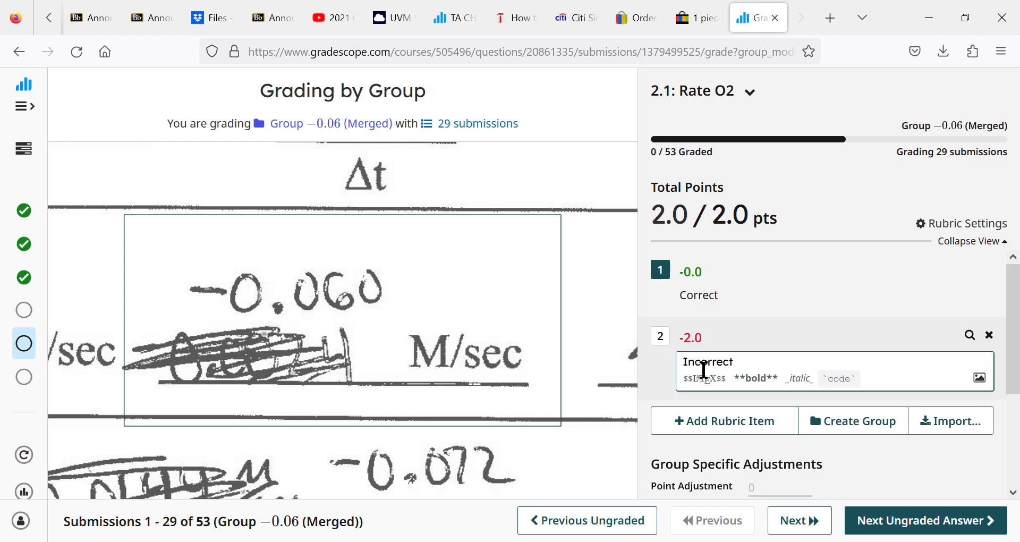
left_click(864, 464)
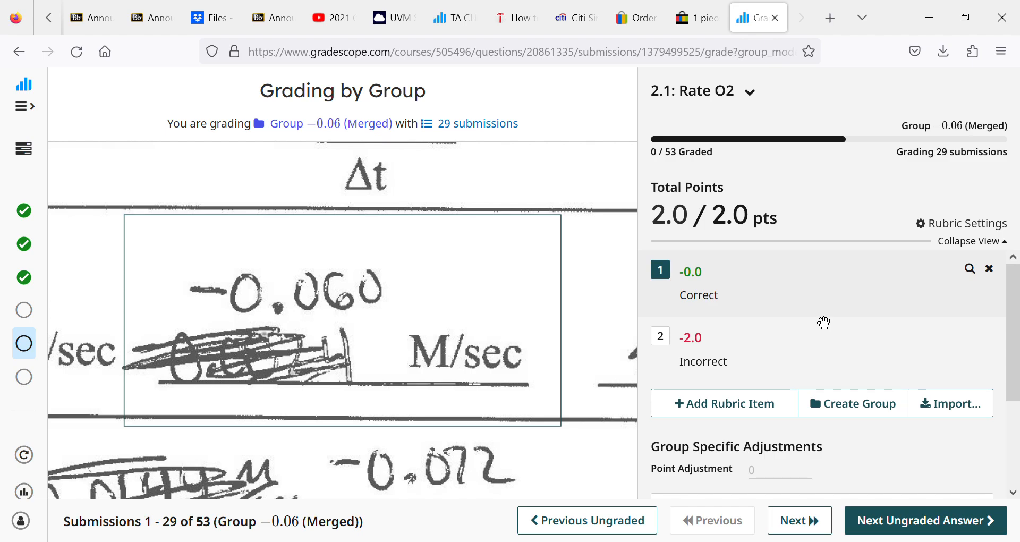
left_click(687, 292)
left_click(896, 531)
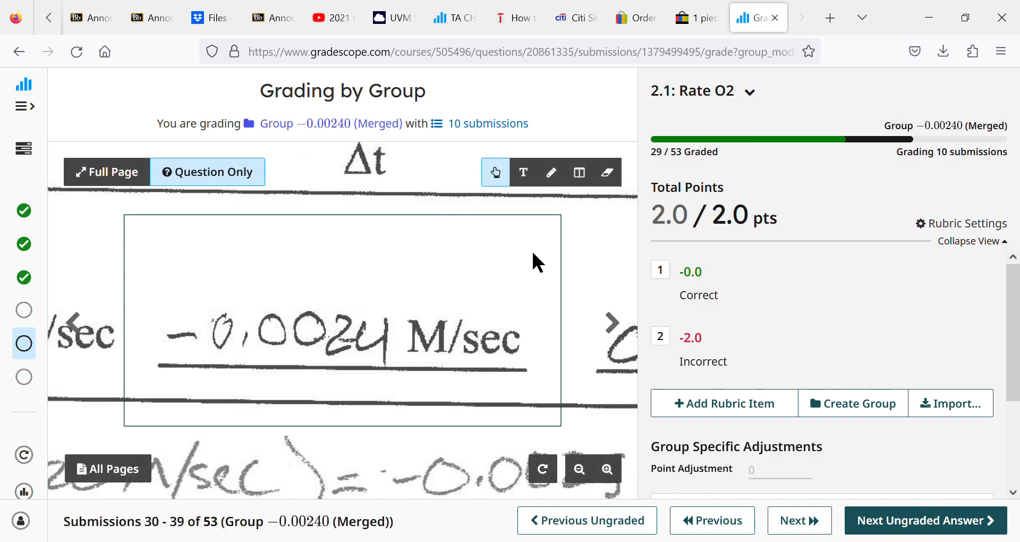
- Apply the −2.0 Incorrect rubric item to the −0.00240 (Merged) group and to the Incorrect group
left_click(660, 336)
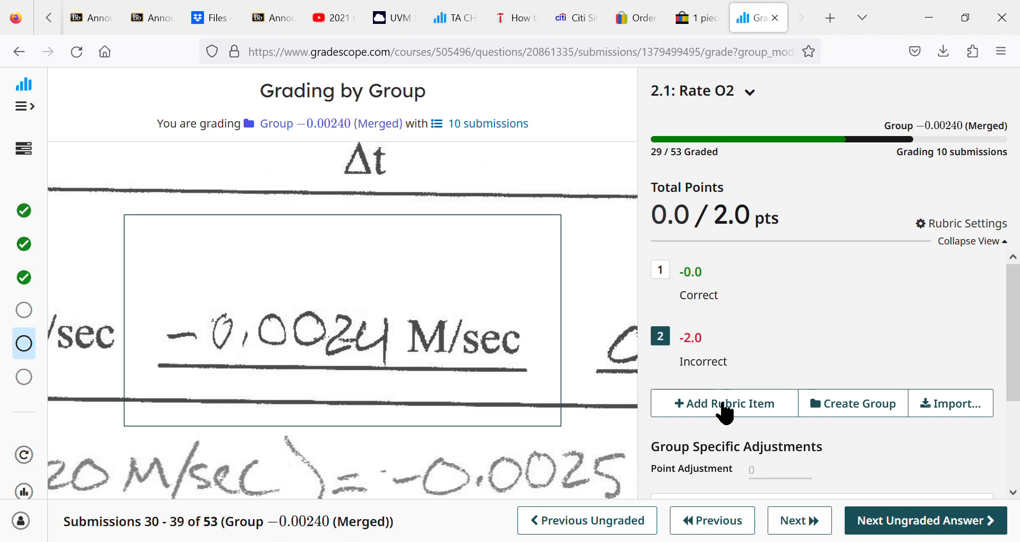
left_click(884, 530)
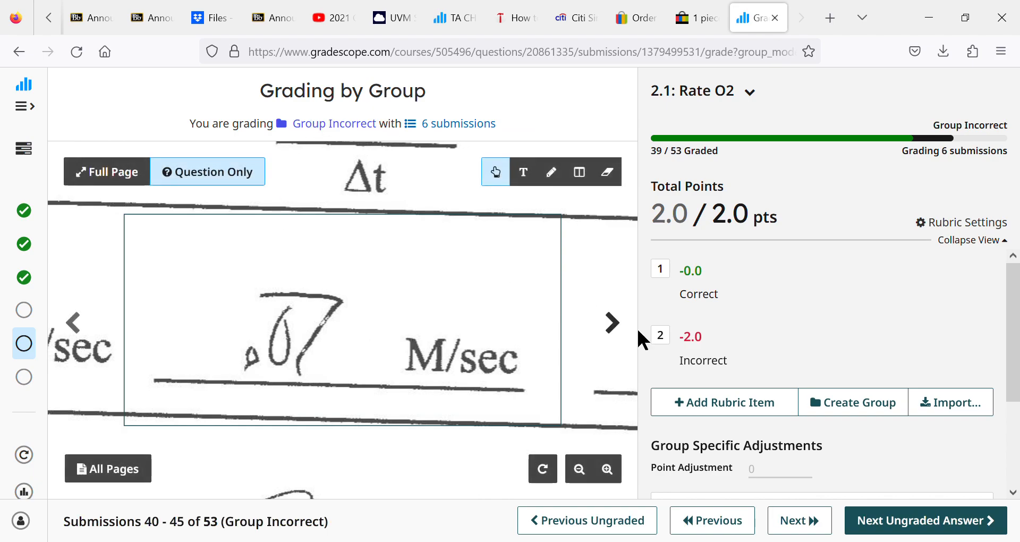
left_click(670, 345)
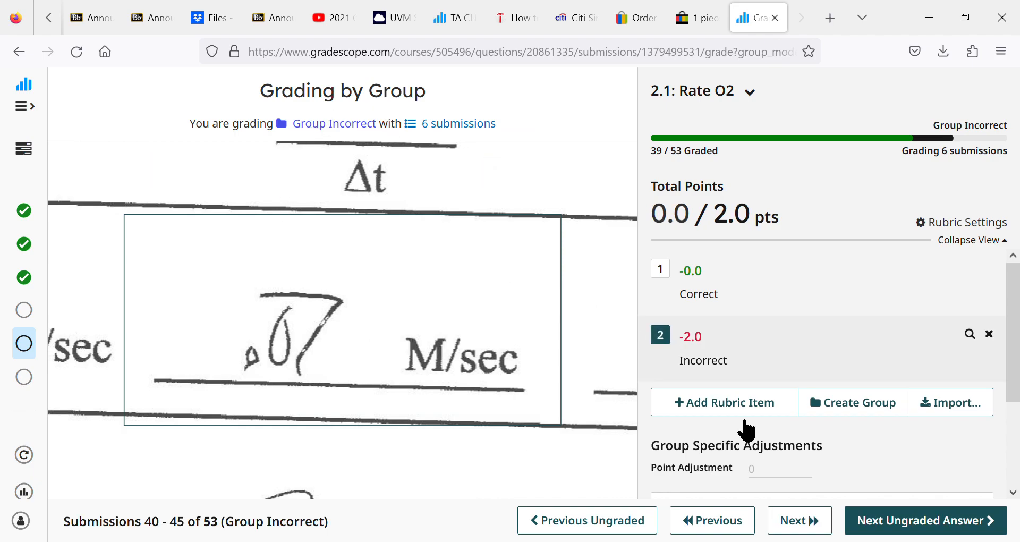
left_click(896, 523)
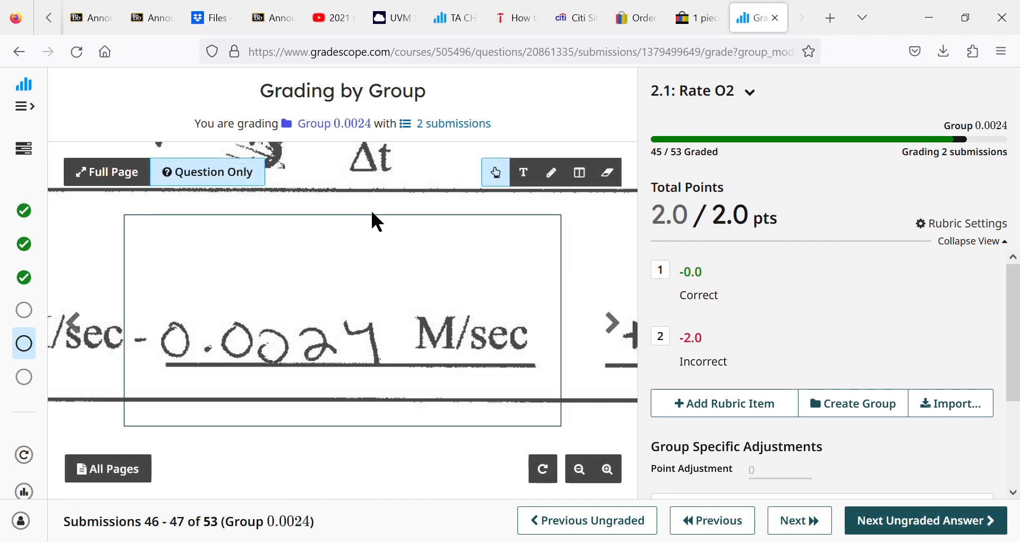
- Grade the 0.0024, Blank and Incorrect (no rate given) groups with the −2.0 Incorrect rubric item
left_click(669, 342)
left_click(879, 525)
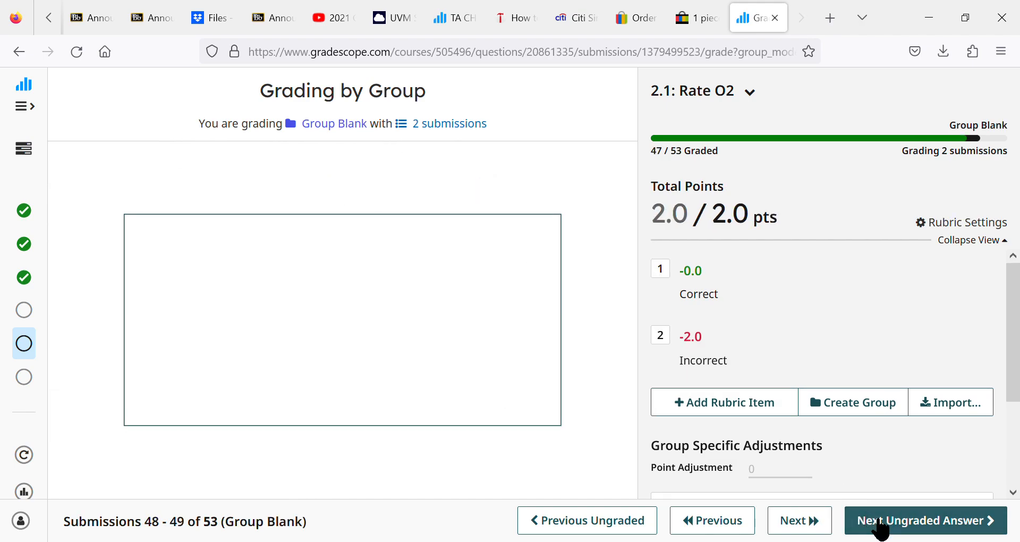
left_click(665, 343)
left_click(929, 531)
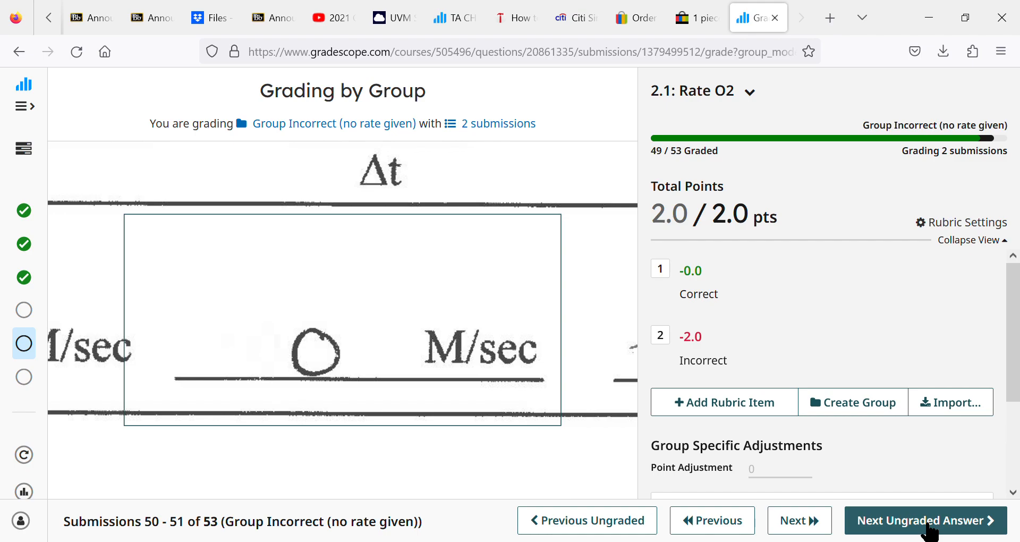
left_click(663, 335)
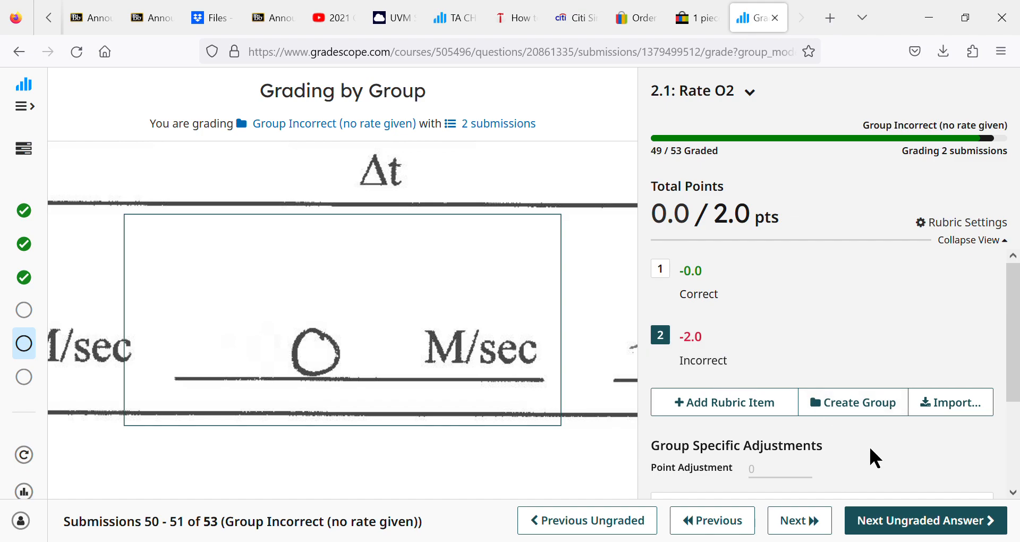
left_click(918, 526)
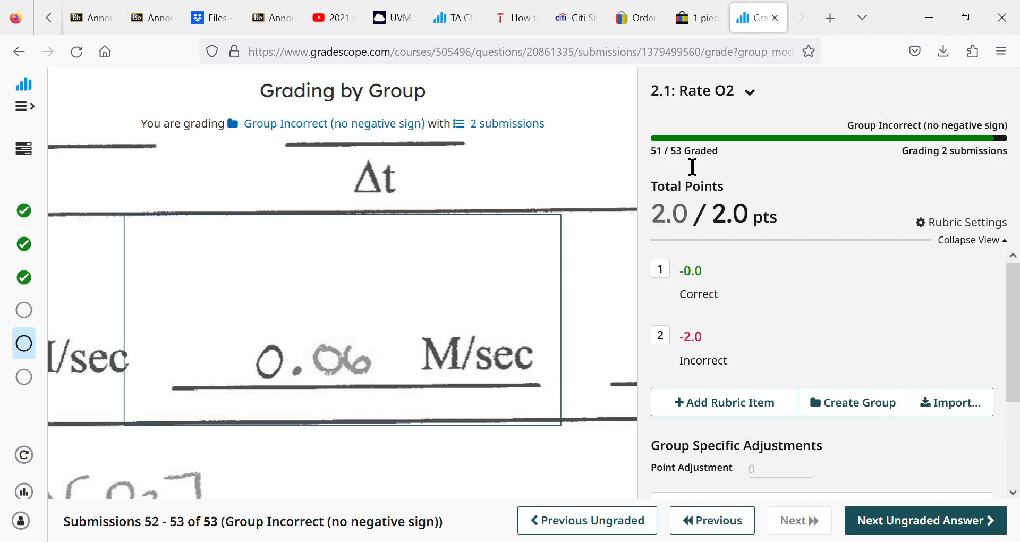
- Add a −1 rubric item "correct answer but wrong sign", apply it to the Incorrect (no negative sign) group and finish grading question 2.1
mouse_move(566, 192)
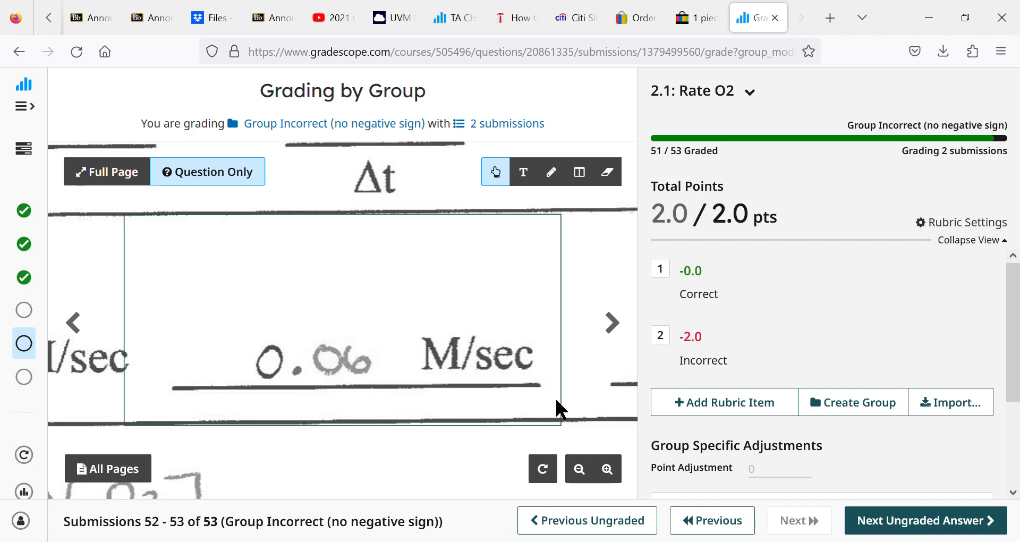
left_click(694, 407)
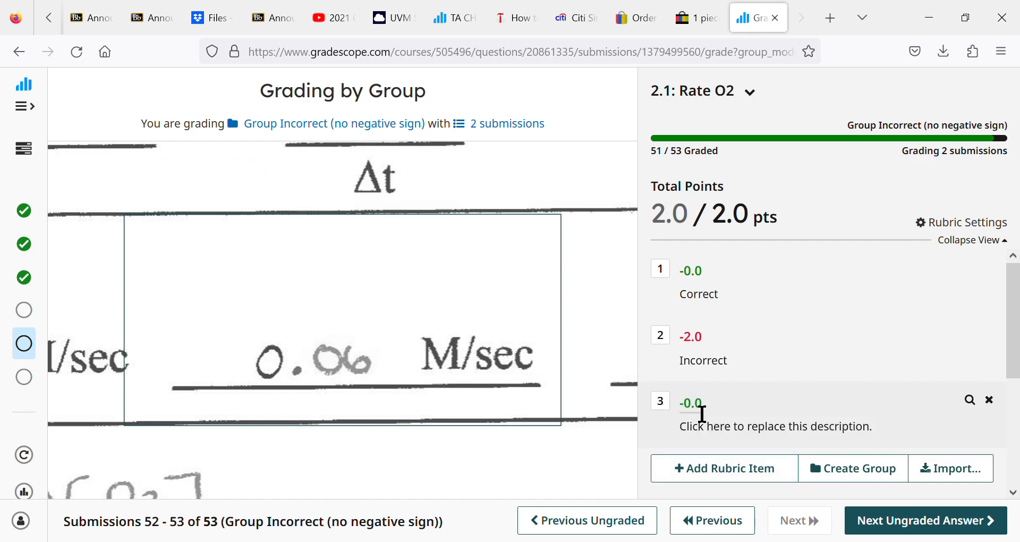
left_click(700, 410)
type("-1")
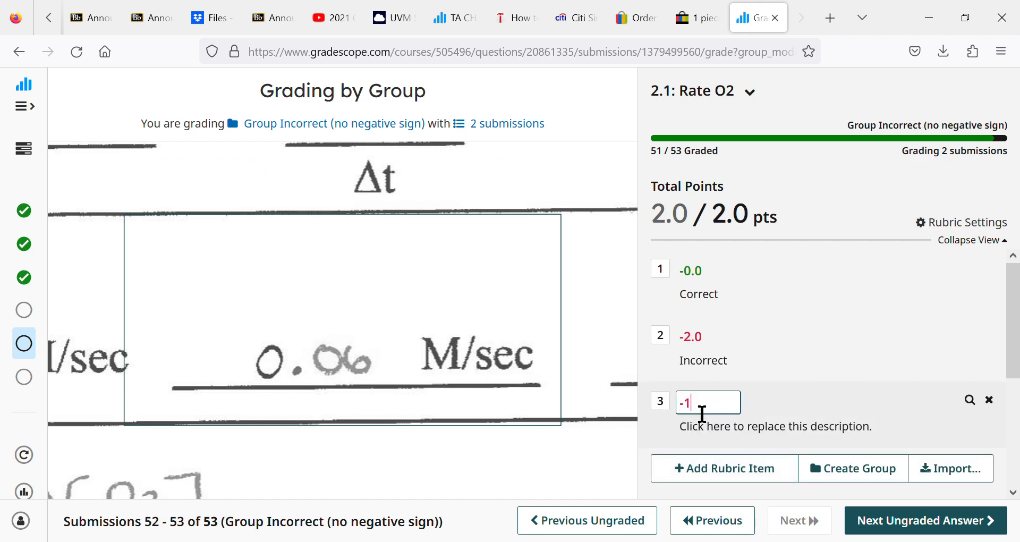
left_click(717, 442)
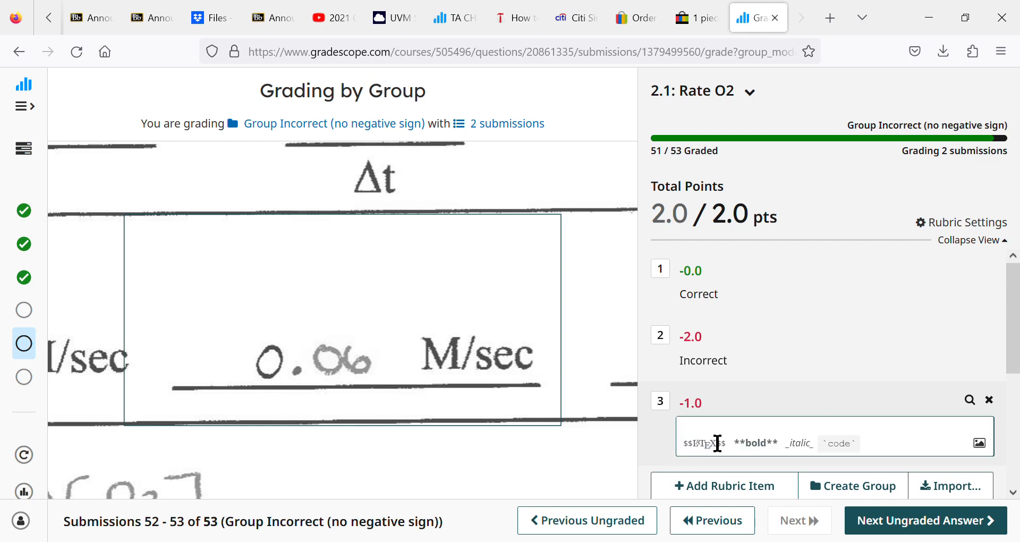
type("correct answer but wrong sign")
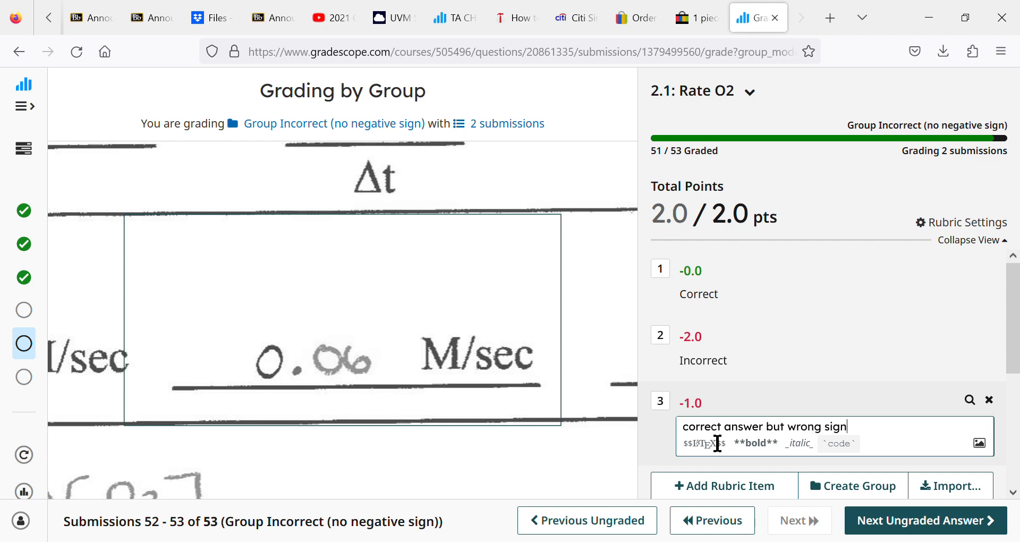
left_click(660, 401)
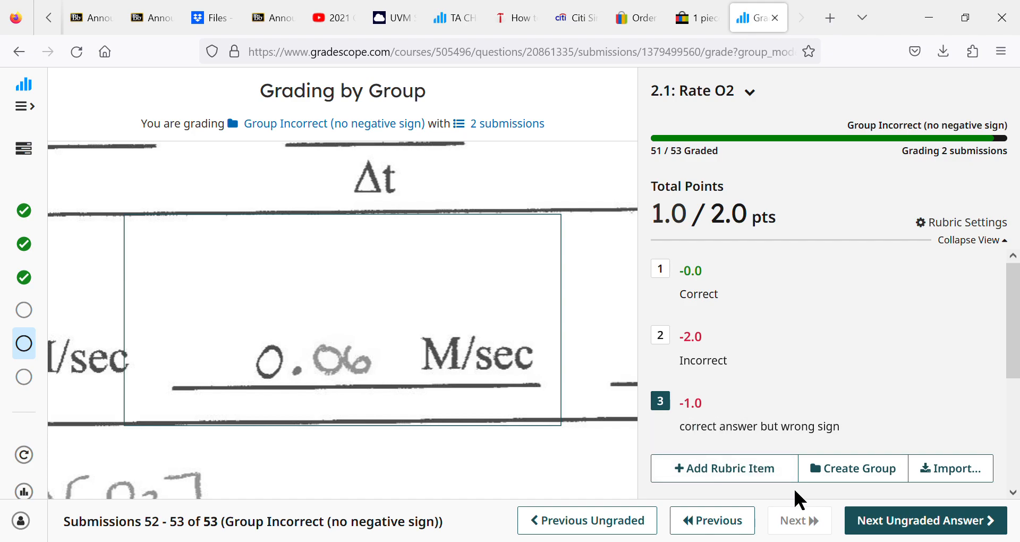
left_click(886, 526)
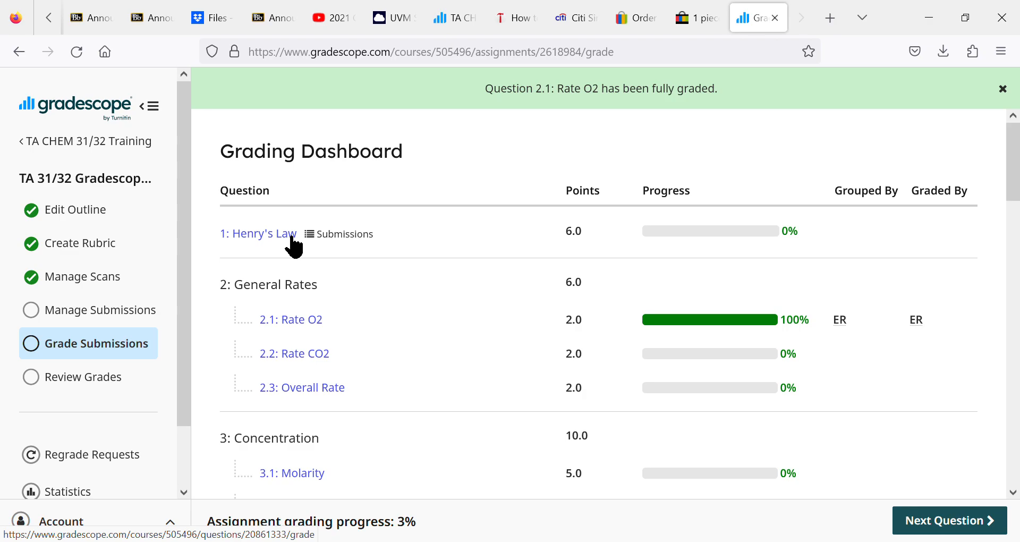
- Open question 1: Henry's Law for grading and review its list of rubric items
left_click(292, 238)
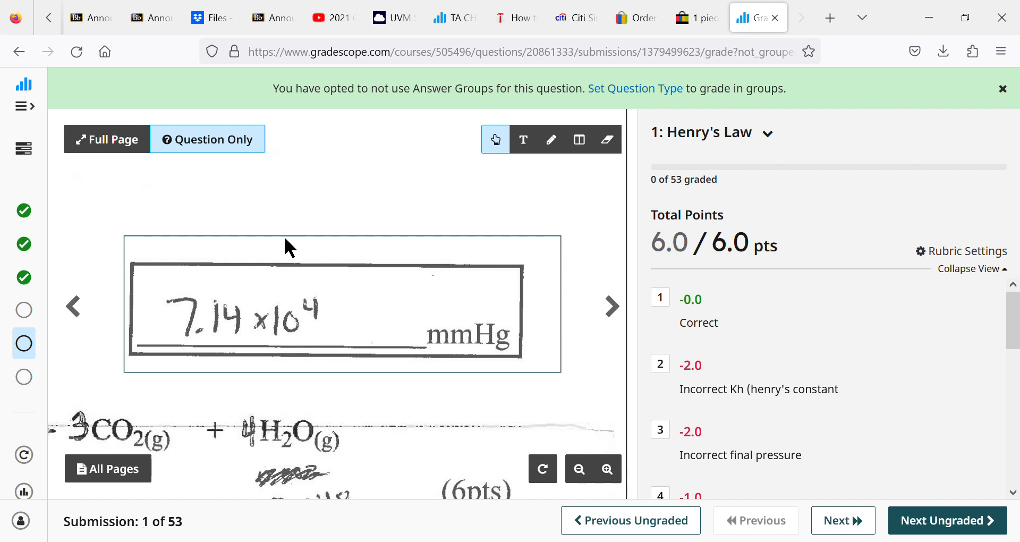
left_click_drag(1014, 302, 1018, 338)
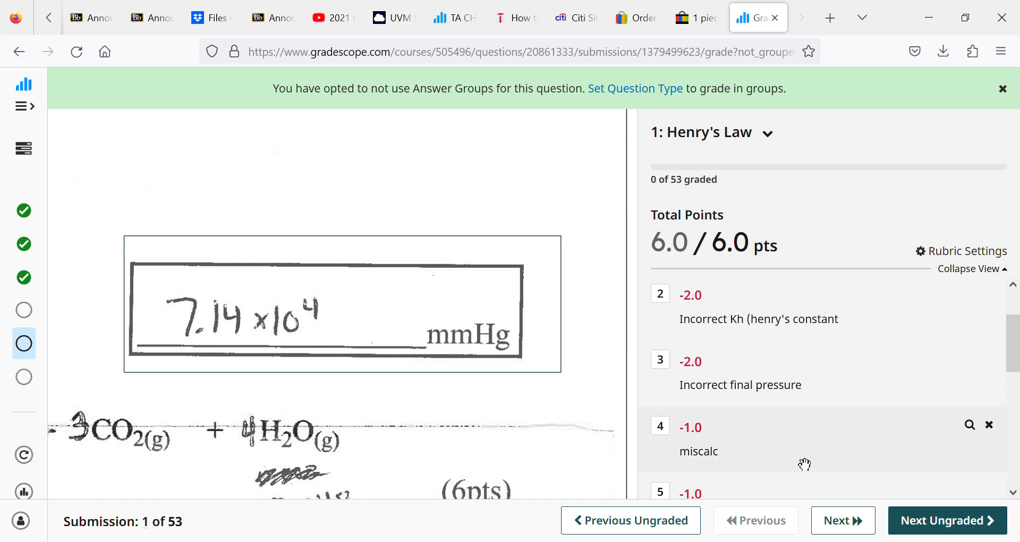
left_click_drag(1015, 356, 1016, 388)
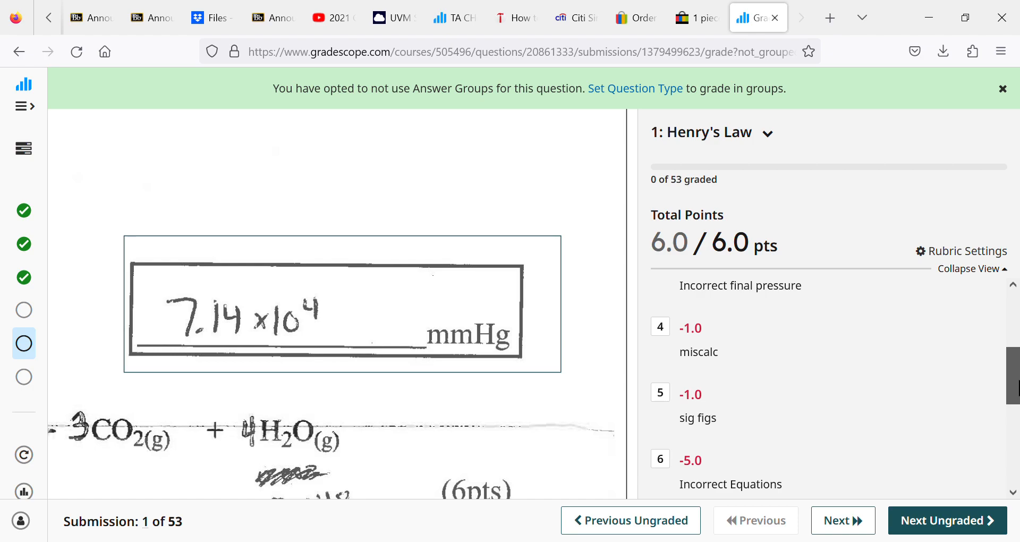
left_click_drag(1016, 387, 1015, 332)
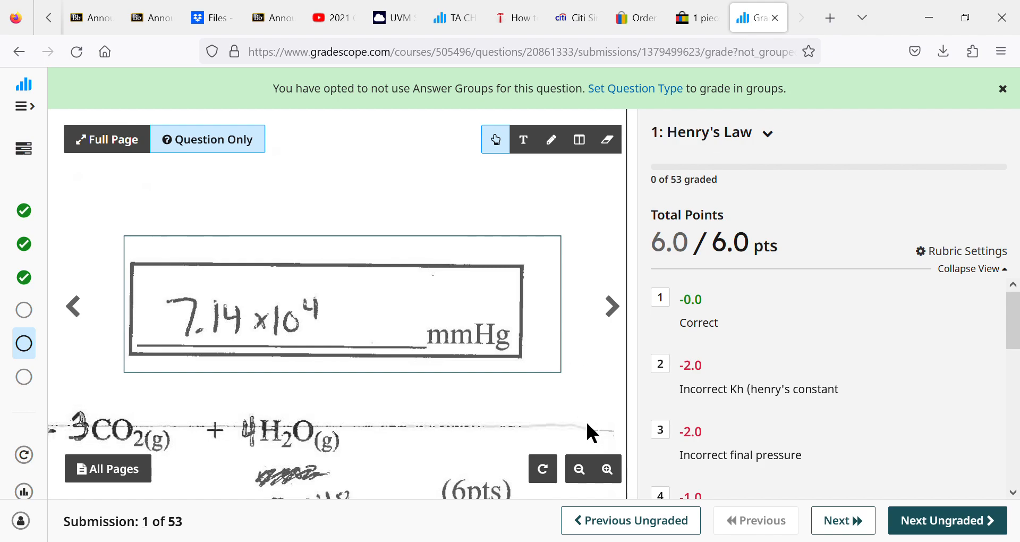
- Save a zoomed-out page view for question 1 that shows the student's full work along with the answer box
left_click(582, 471)
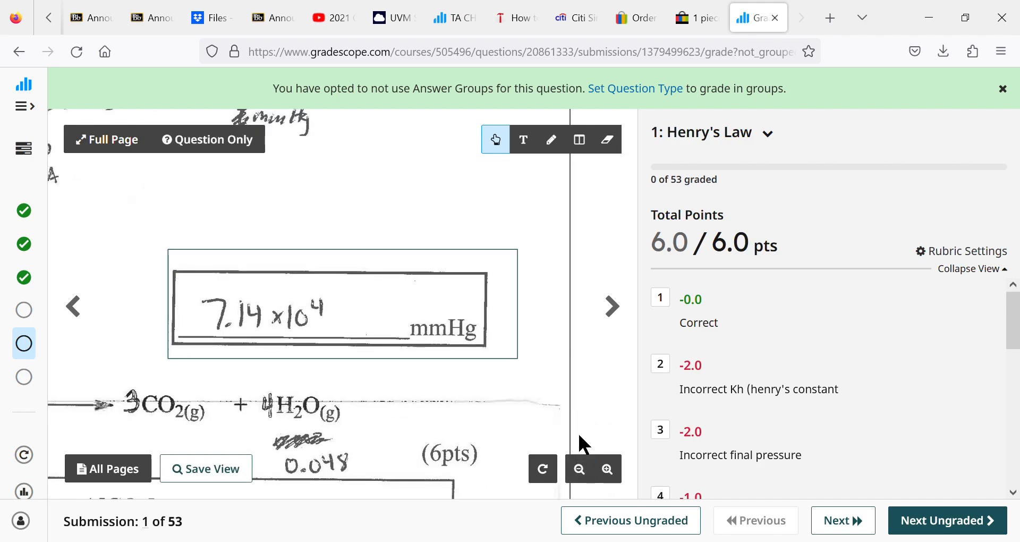
left_click(582, 472)
left_click(583, 472)
left_click(582, 471)
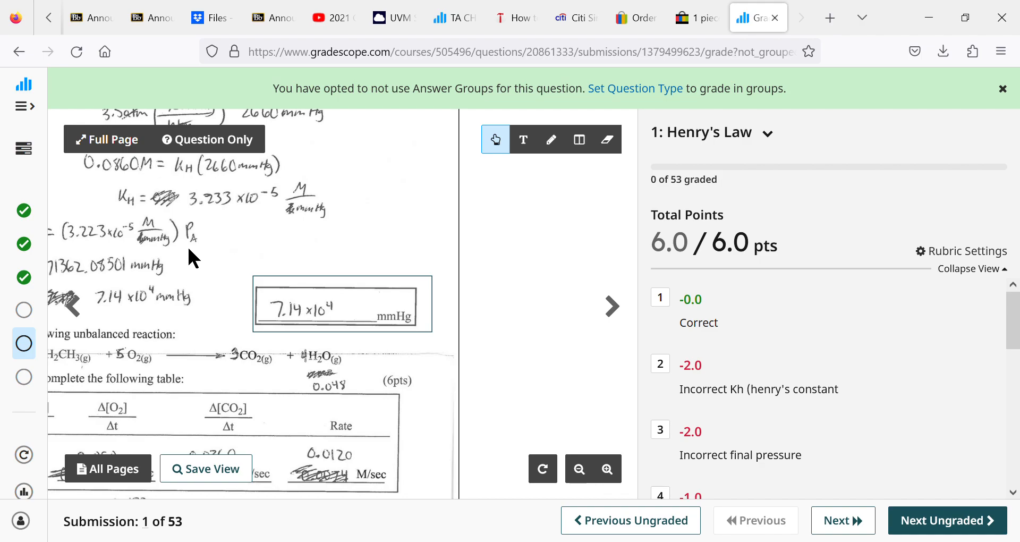
left_click_drag(188, 248, 340, 406)
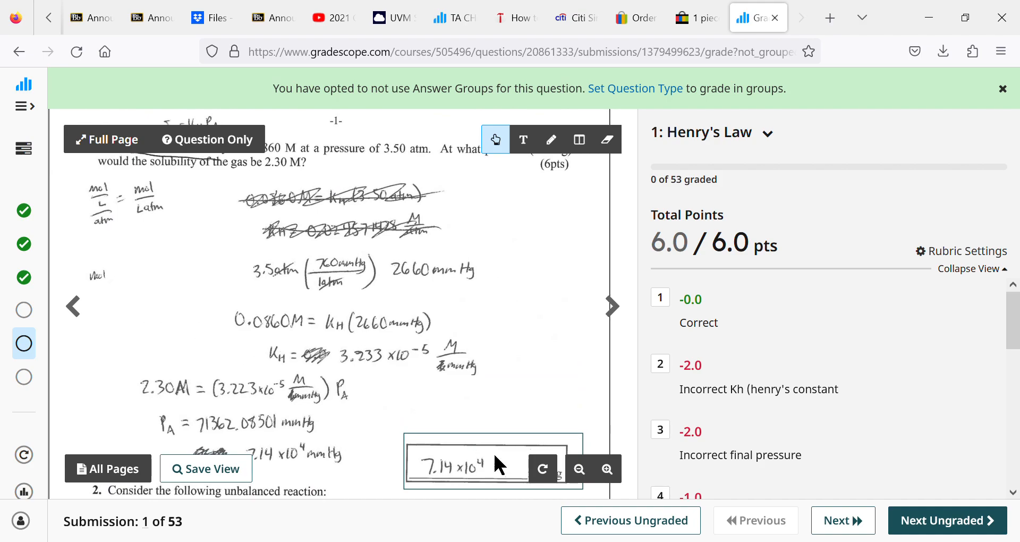
left_click(580, 469)
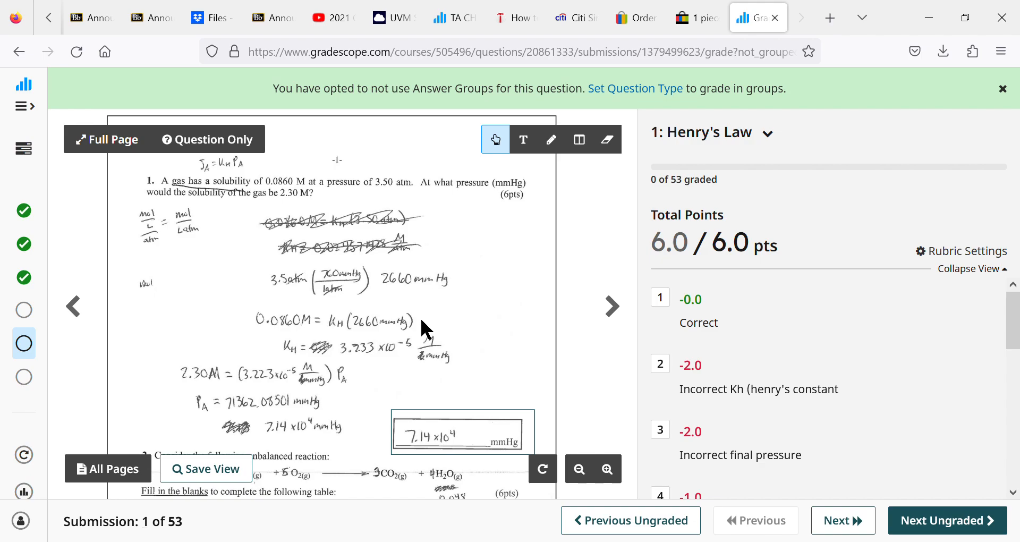
left_click(212, 475)
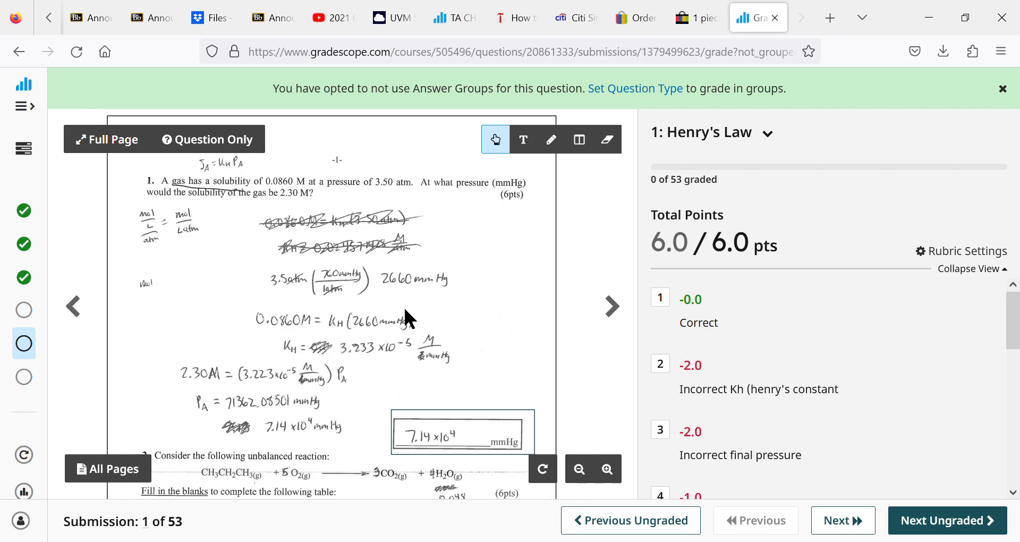
scroll(459, 317, "down", 2)
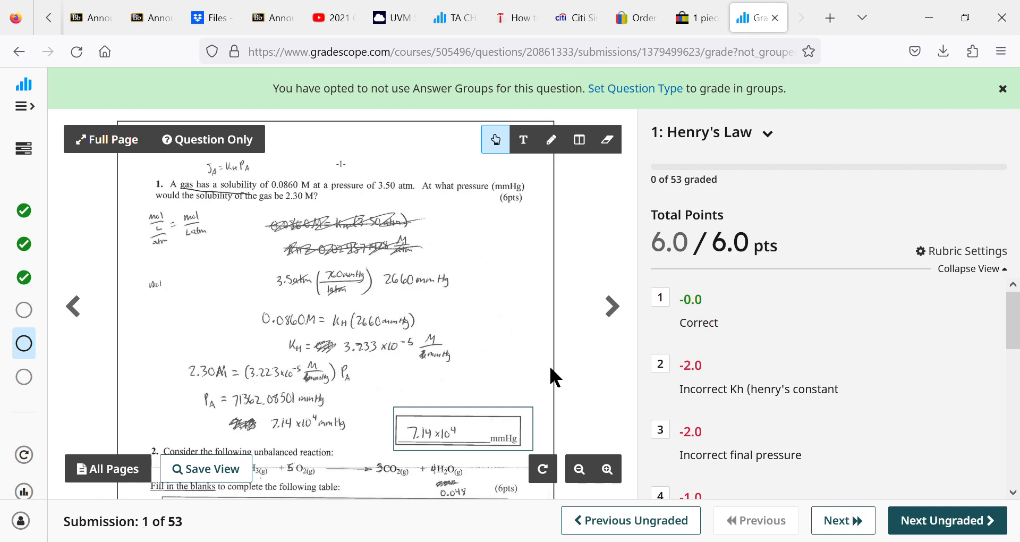
- Grade the first Henry's Law submission with only the −2.0 Incorrect Kh deduction and move on to the next ungraded submission
left_click(669, 372)
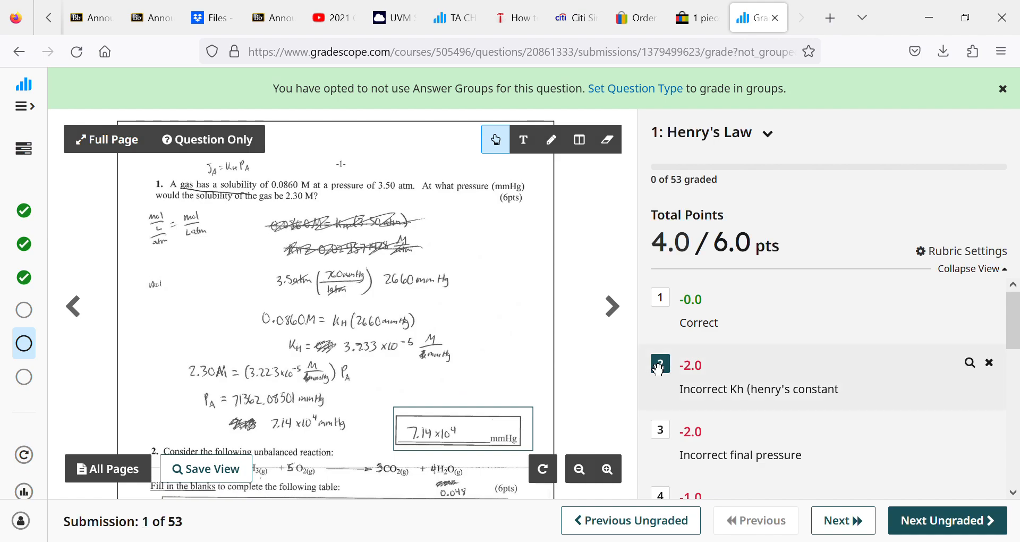
left_click(676, 435)
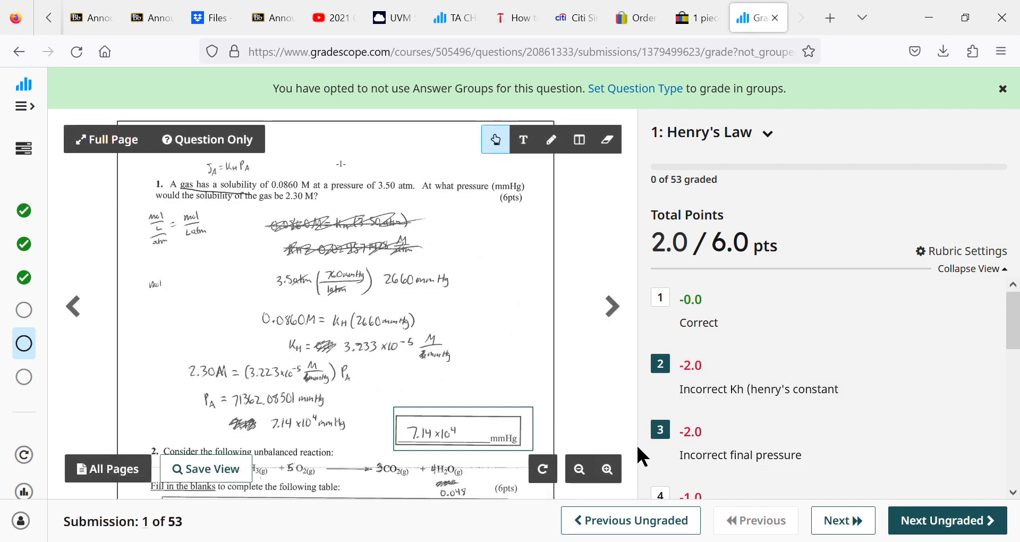
left_click(667, 433)
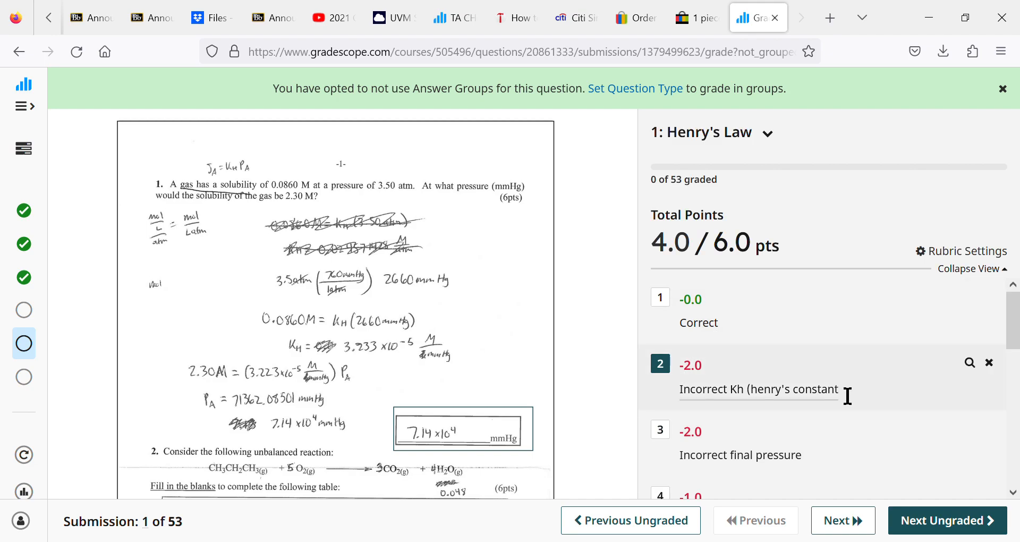
left_click(921, 523)
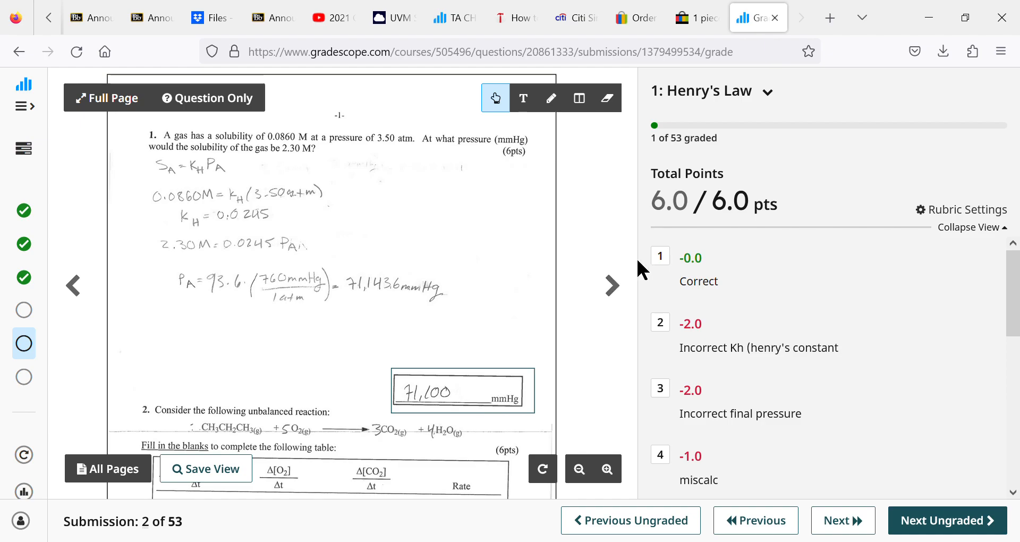
- Grade the second Henry's Law submission as Correct with the −0.0 rubric item and move on to the next ungraded submission
left_click(661, 257)
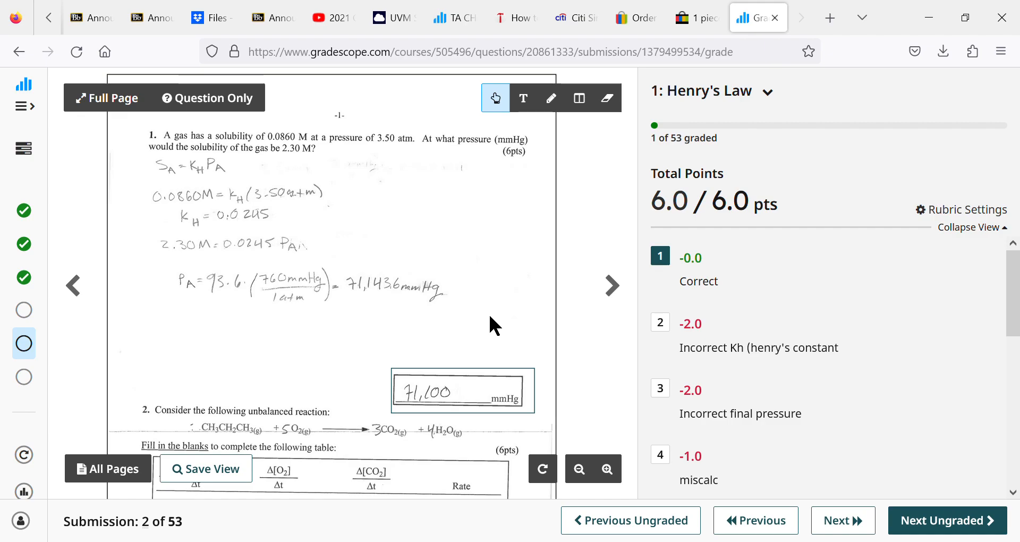
left_click(926, 524)
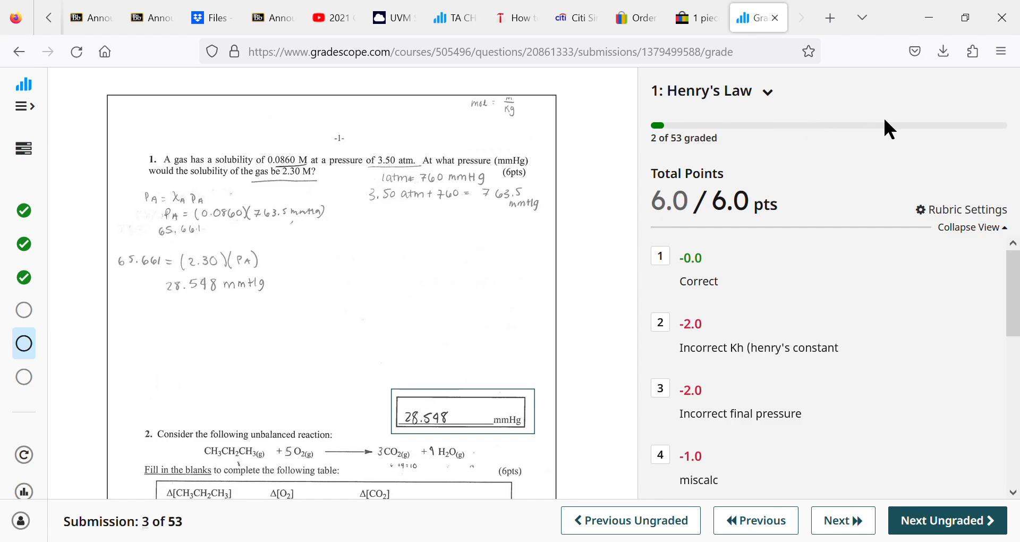
- Add a −3 rubric item described as "incorrect pressure equation" to the Henry's Law rubric
mouse_move(512, 303)
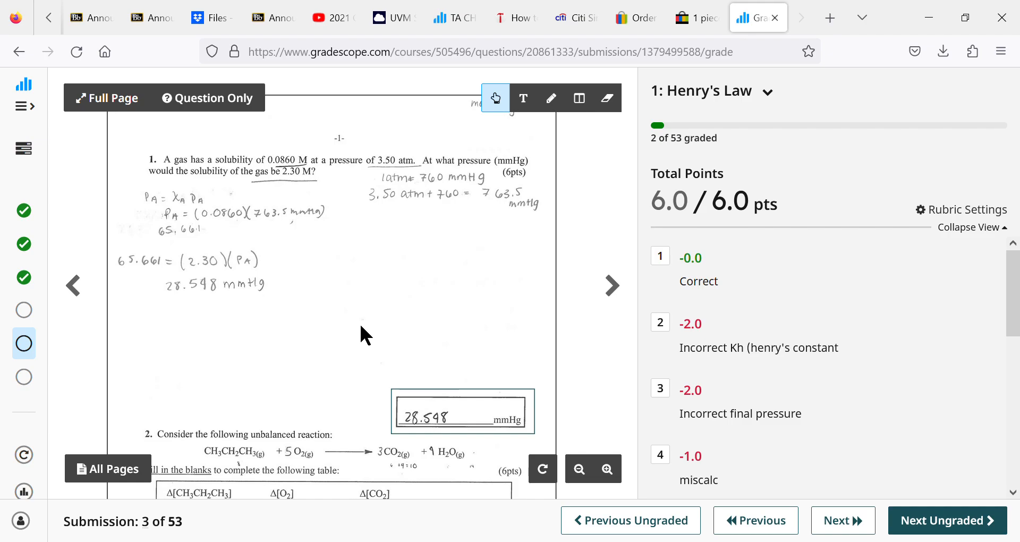
scroll(734, 392, "down", 2)
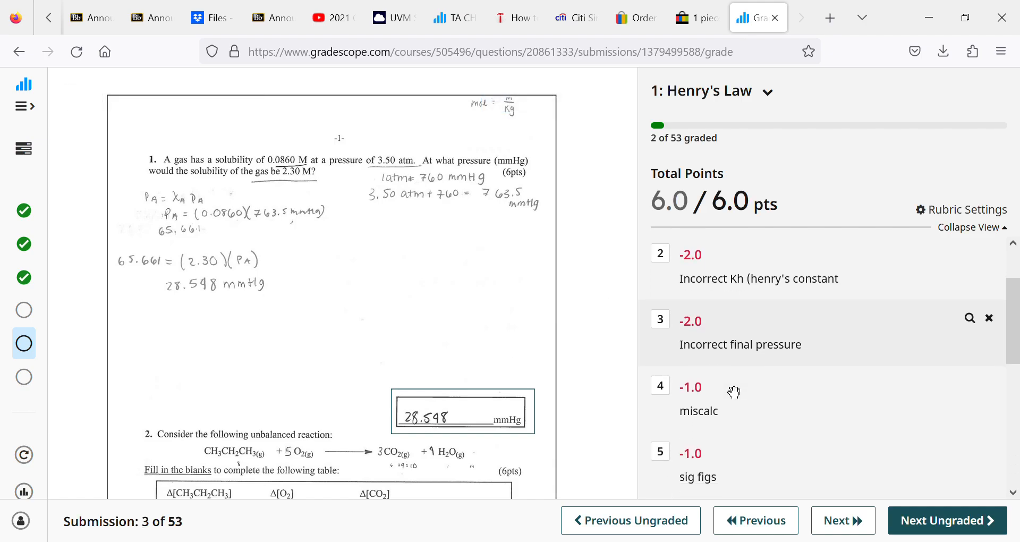
scroll(734, 394, "down", 2)
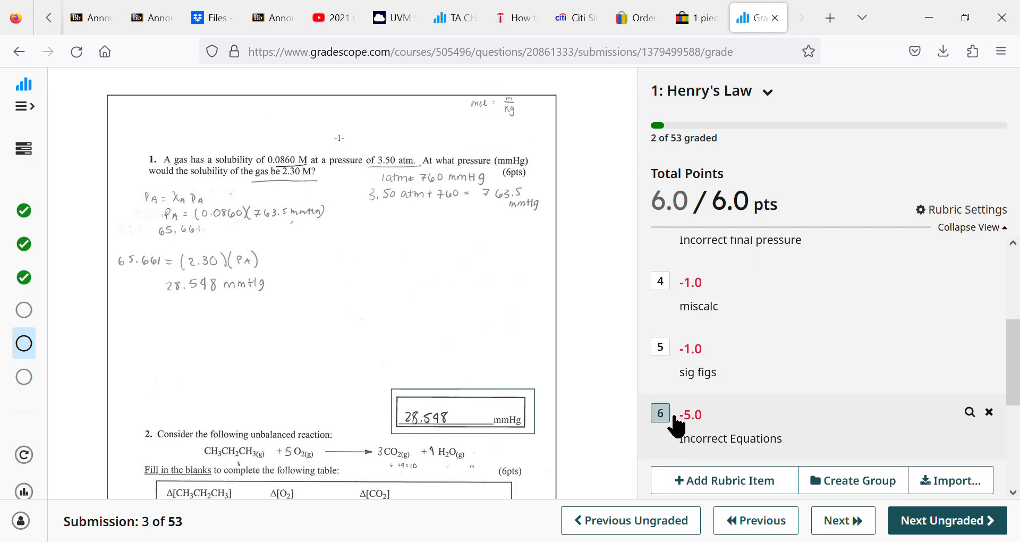
left_click(720, 490)
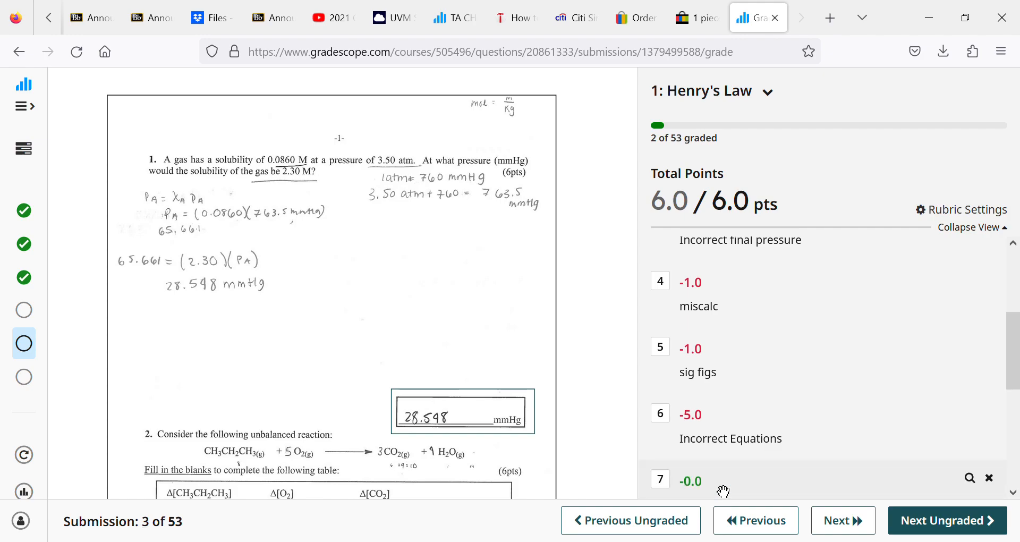
left_click(702, 486)
key("BackSpace")
type("-3")
scroll(702, 483, "down", 3)
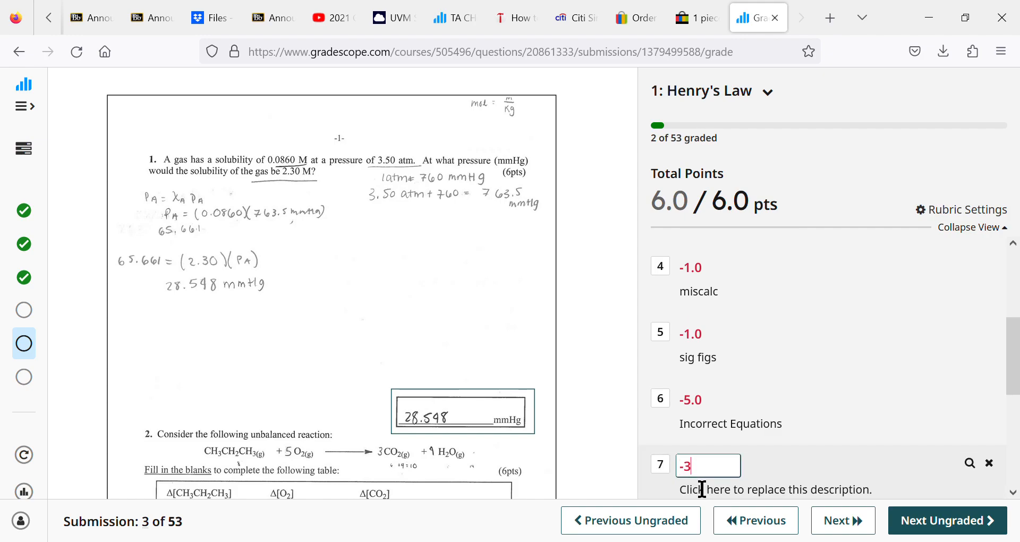
left_click(702, 372)
type("incorrect pressure equation")
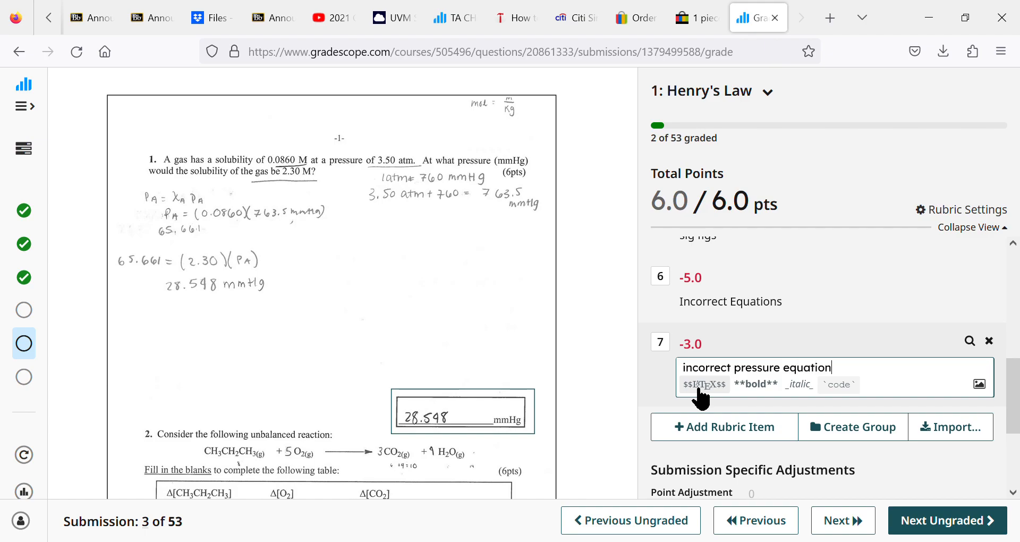
left_click(797, 353)
- Apply the −3.0 incorrect pressure equation and −1.0 miscalc deductions to the third Henry's Law submission
left_click(663, 344)
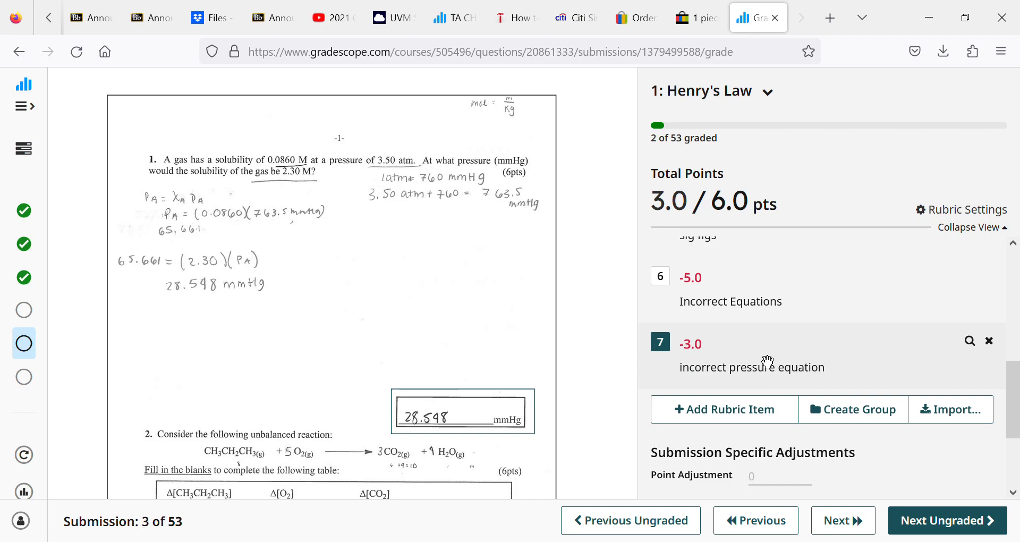
scroll(768, 361, "up", 3)
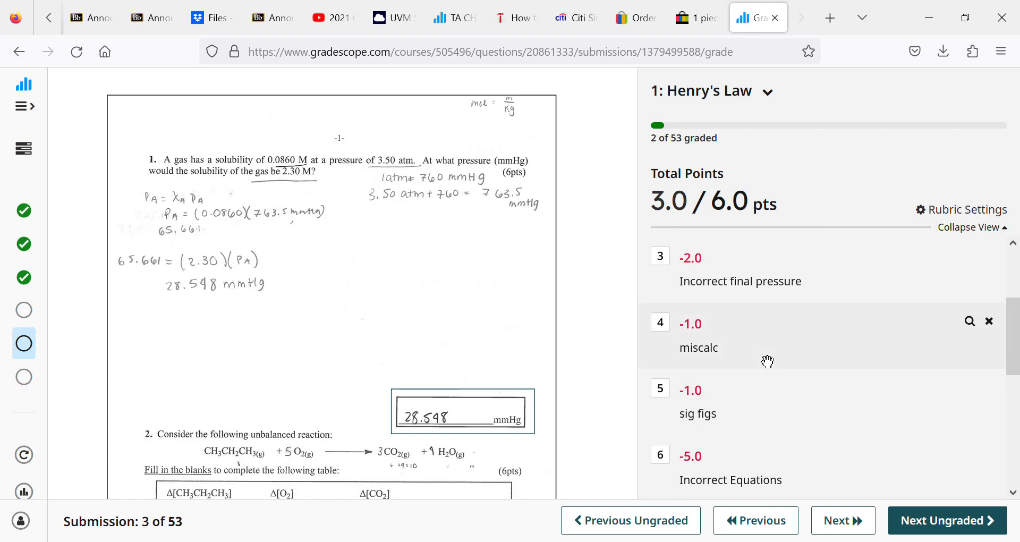
scroll(768, 362, "up", 1)
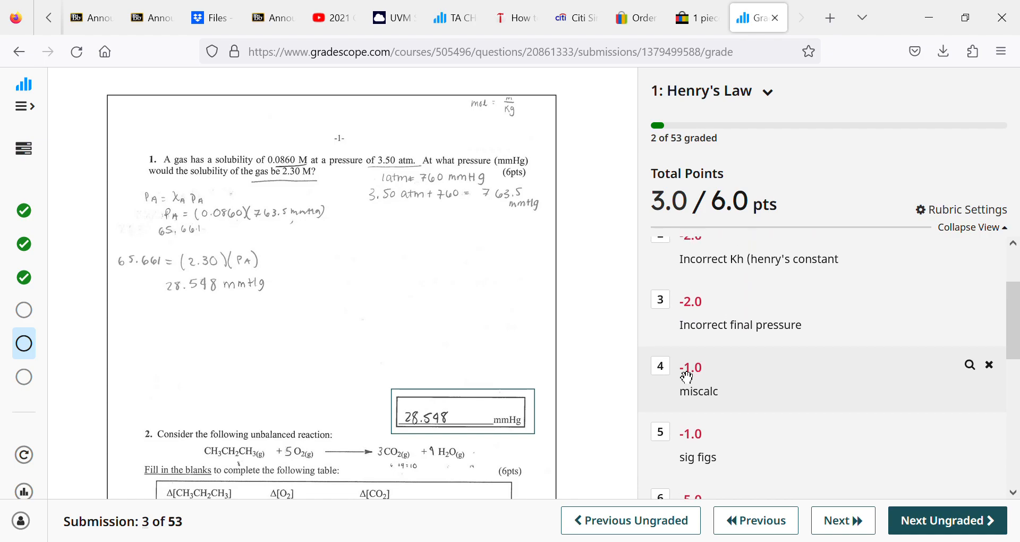
left_click(669, 368)
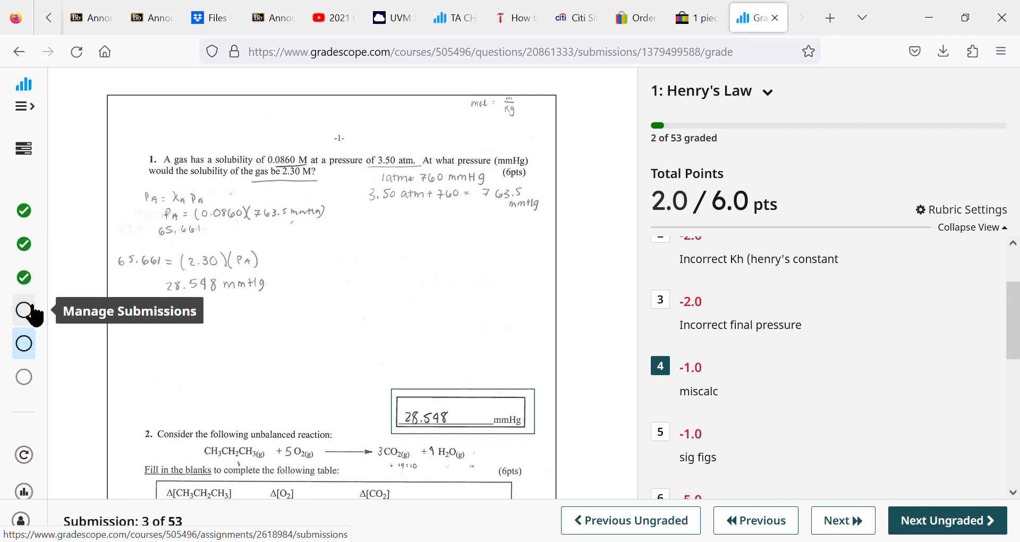
- Return to the assignment's Grading Dashboard and review each question's grading progress and who grouped and graded it
left_click(35, 349)
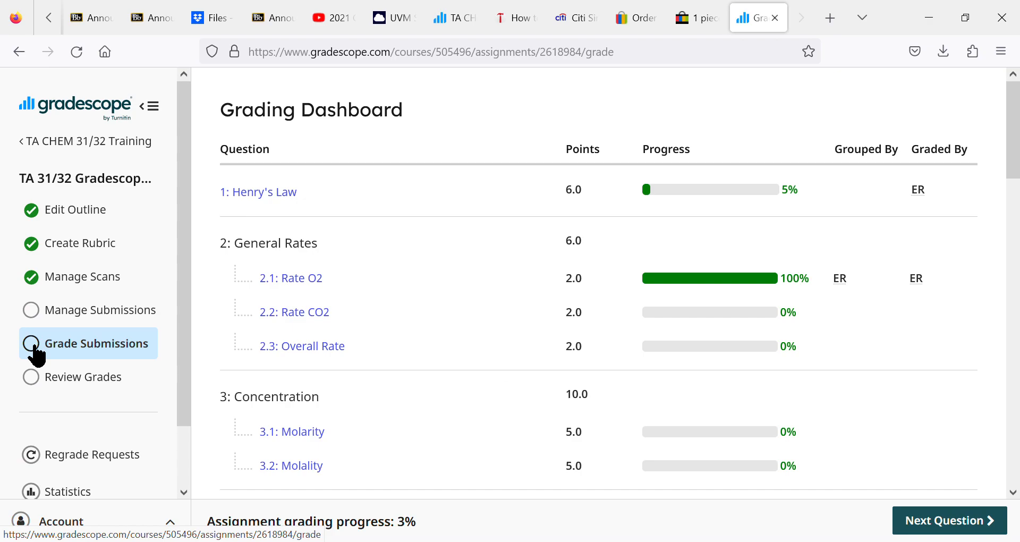
mouse_move(245, 321)
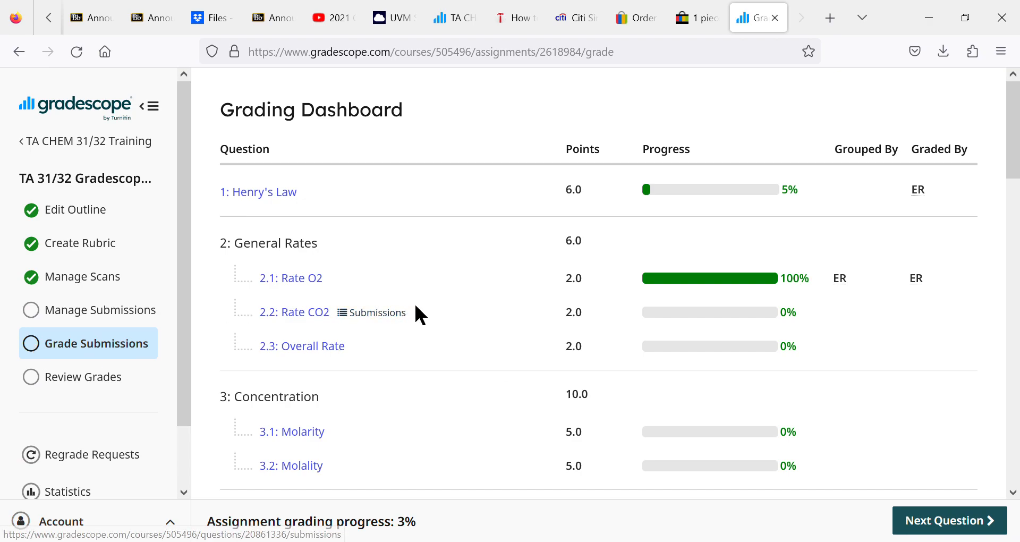
mouse_move(264, 276)
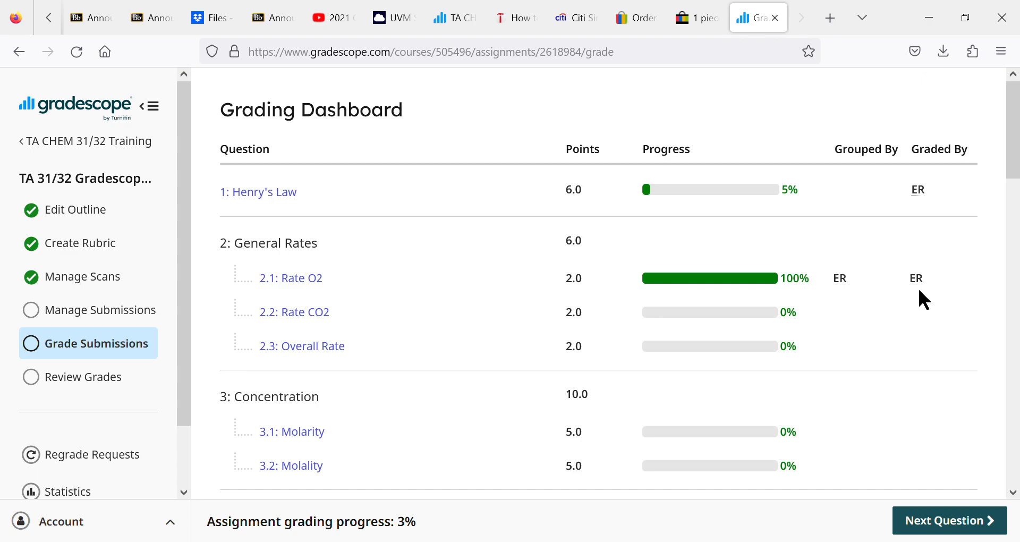
mouse_move(287, 199)
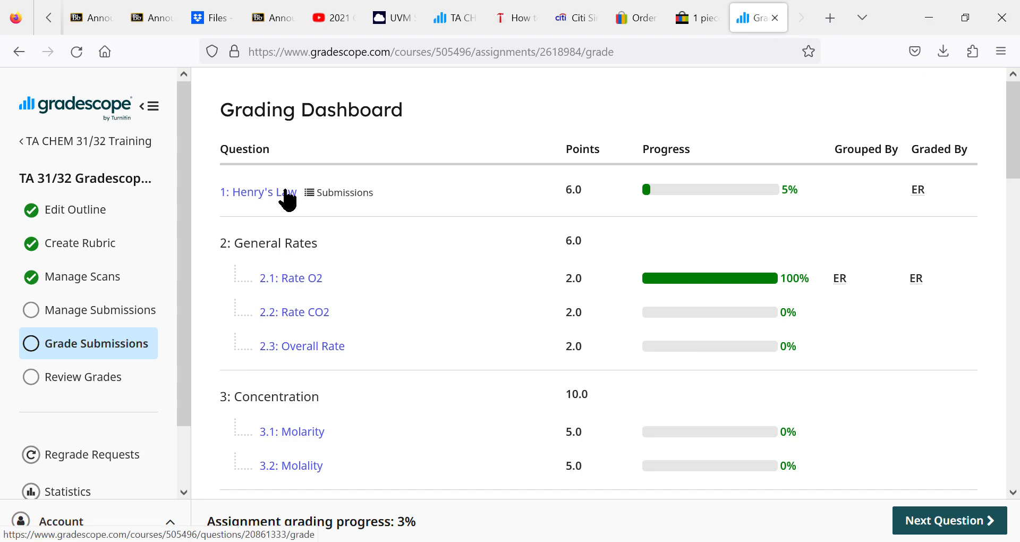